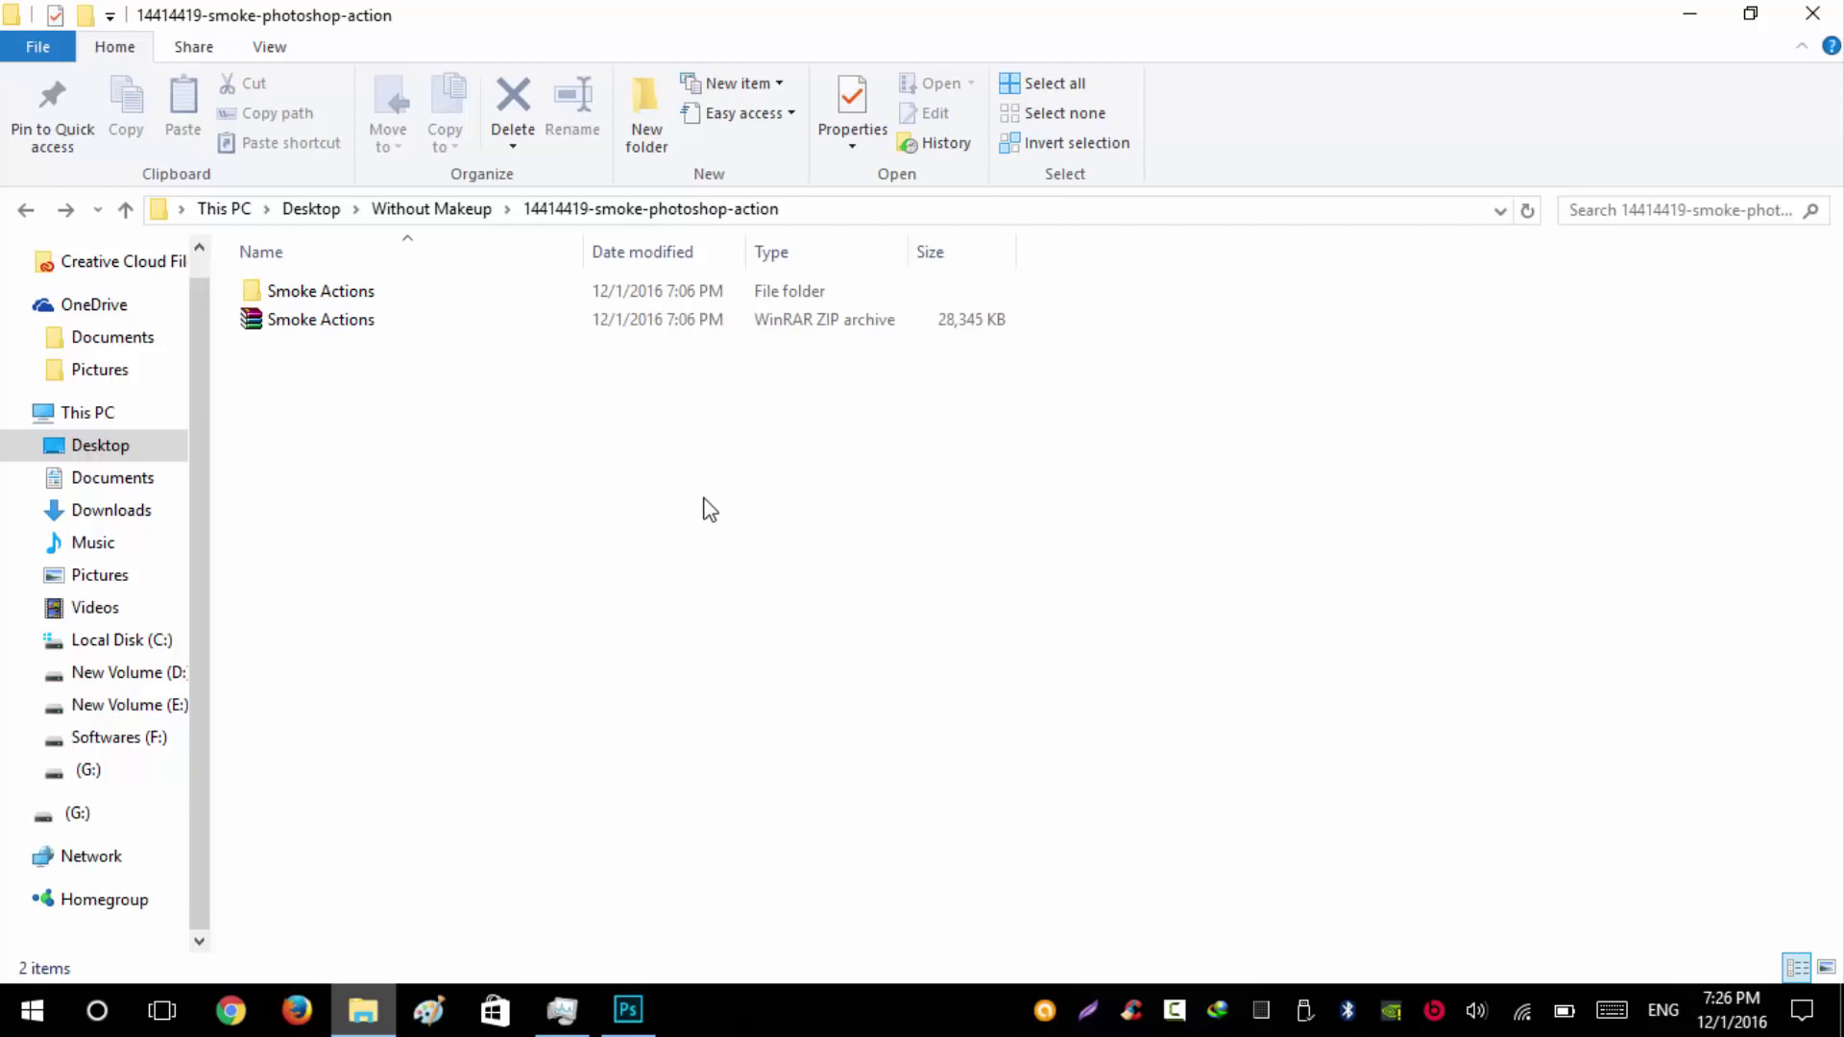
- Switch to Photoshop, where the skull photo pexels-photo-133392.jpeg is open
left_click(649, 994)
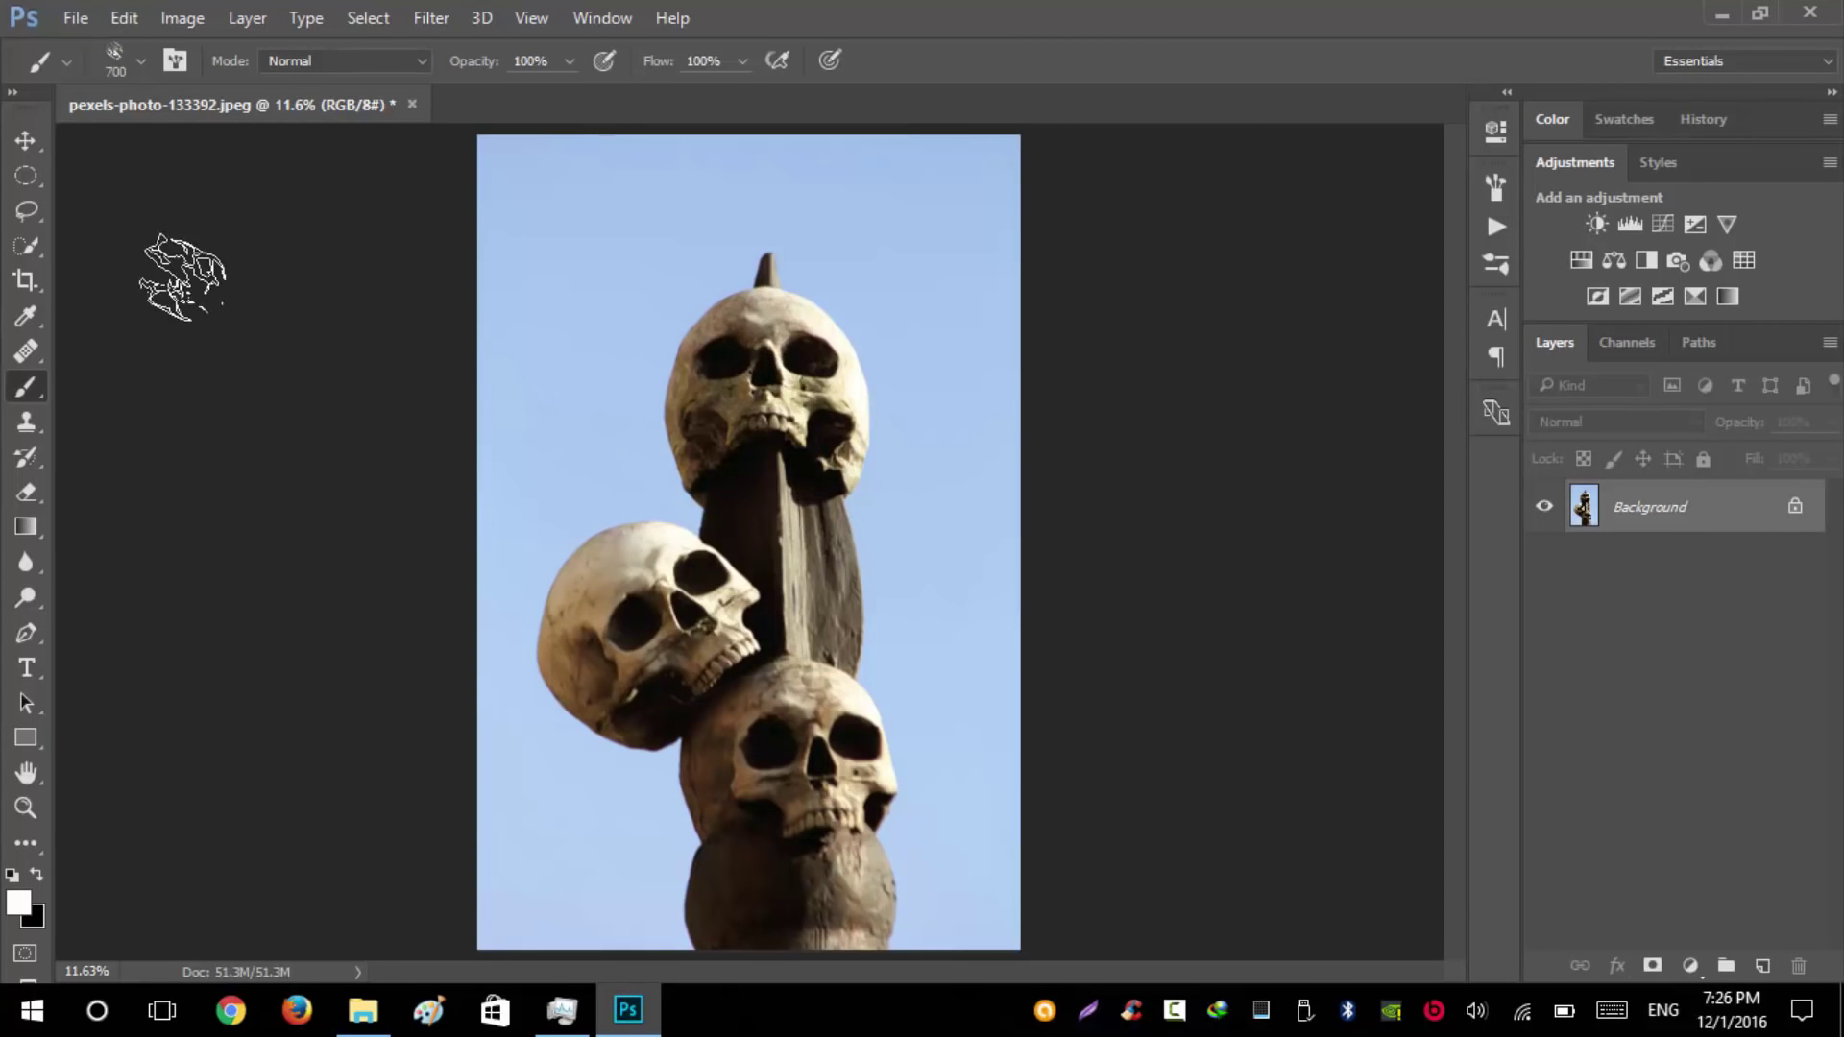
- Use the Quick Selection Tool to select the three skulls and the wooden pole
left_click(37, 141)
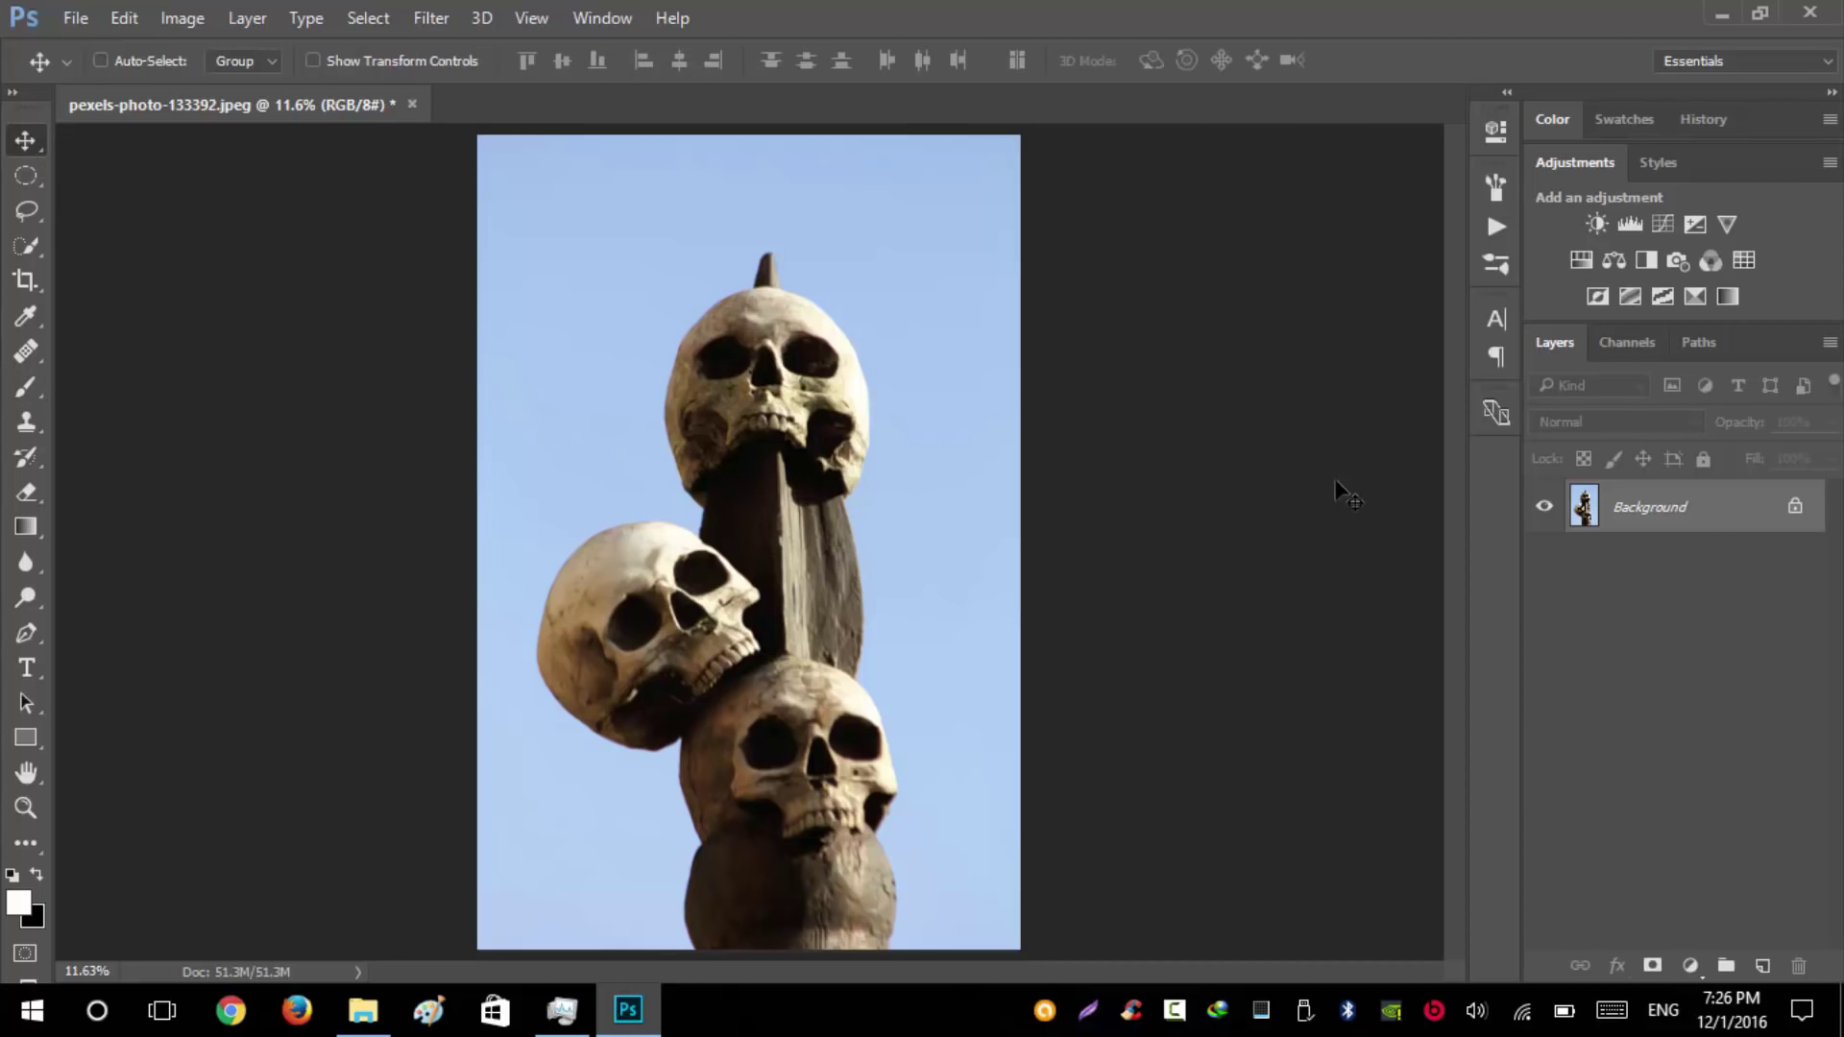
left_click_drag(27, 246, 100, 251)
mouse_move(791, 603)
left_mouse_down()
mouse_move(759, 375)
mouse_move(797, 903)
left_mouse_up()
left_click(596, 585)
left_click(711, 577)
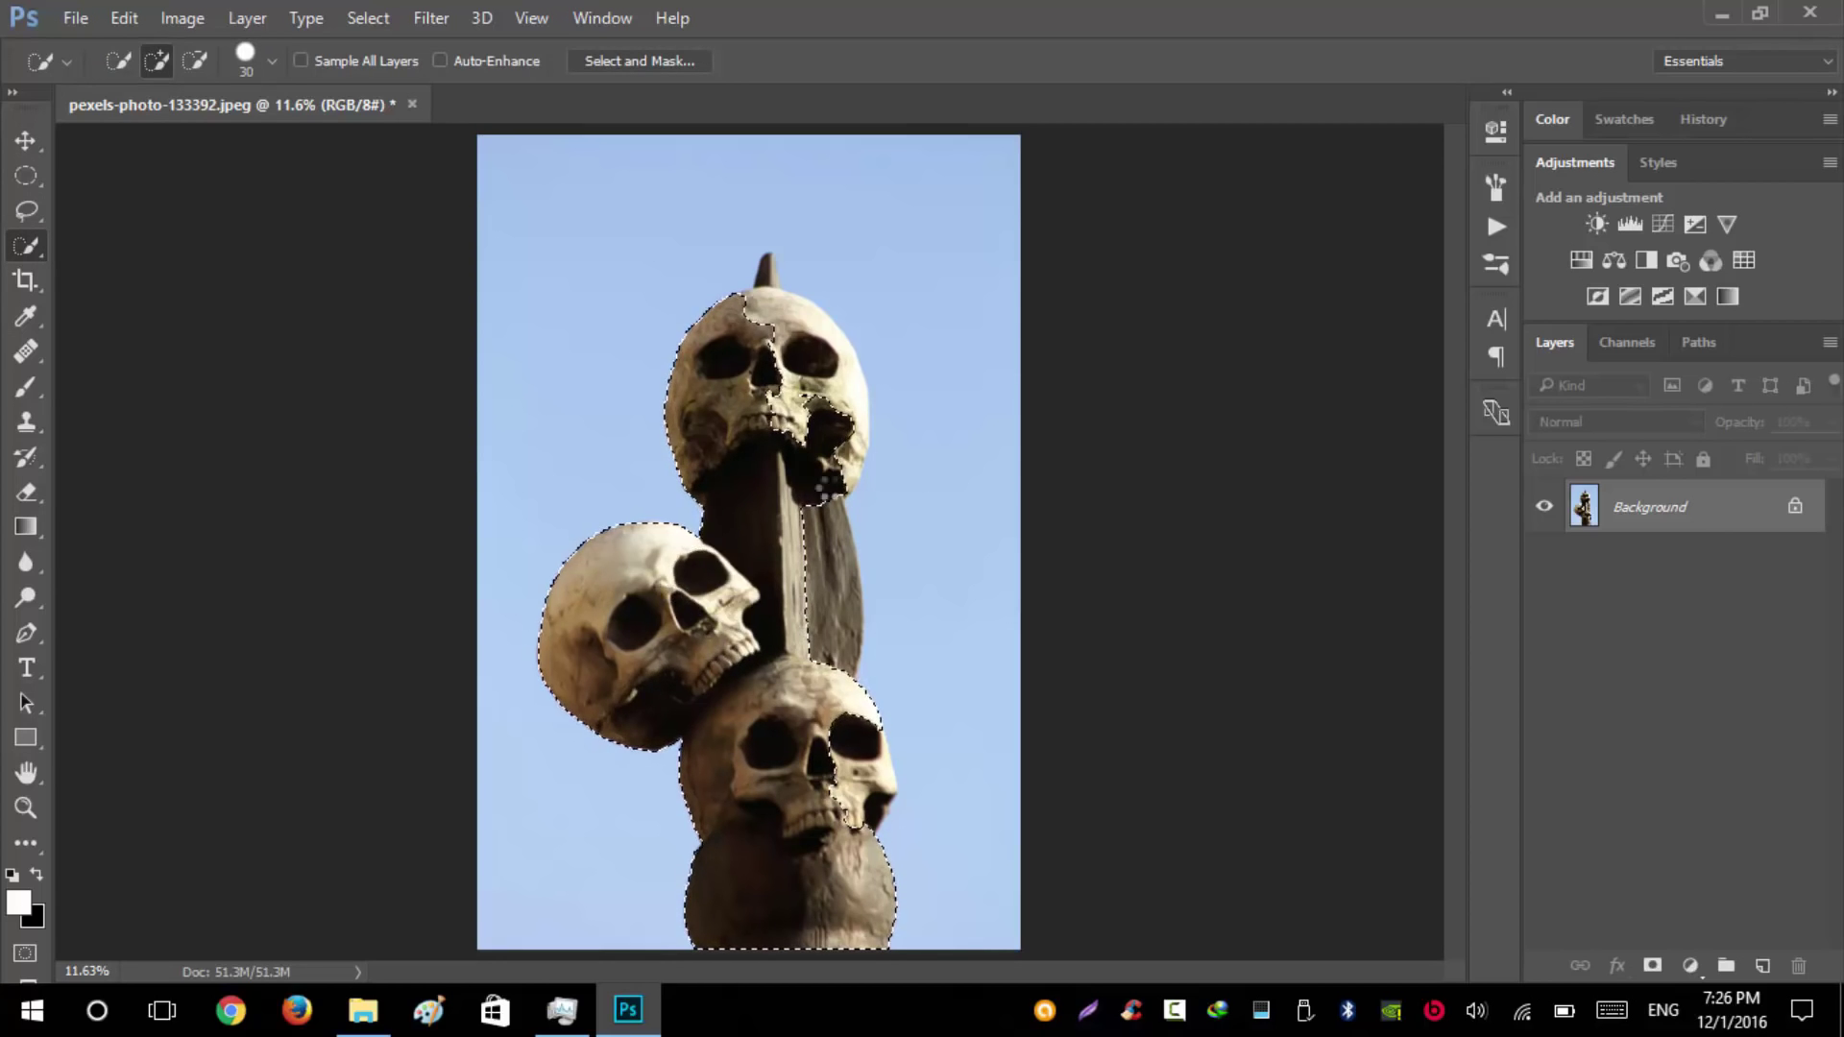
left_click_drag(830, 480, 838, 663)
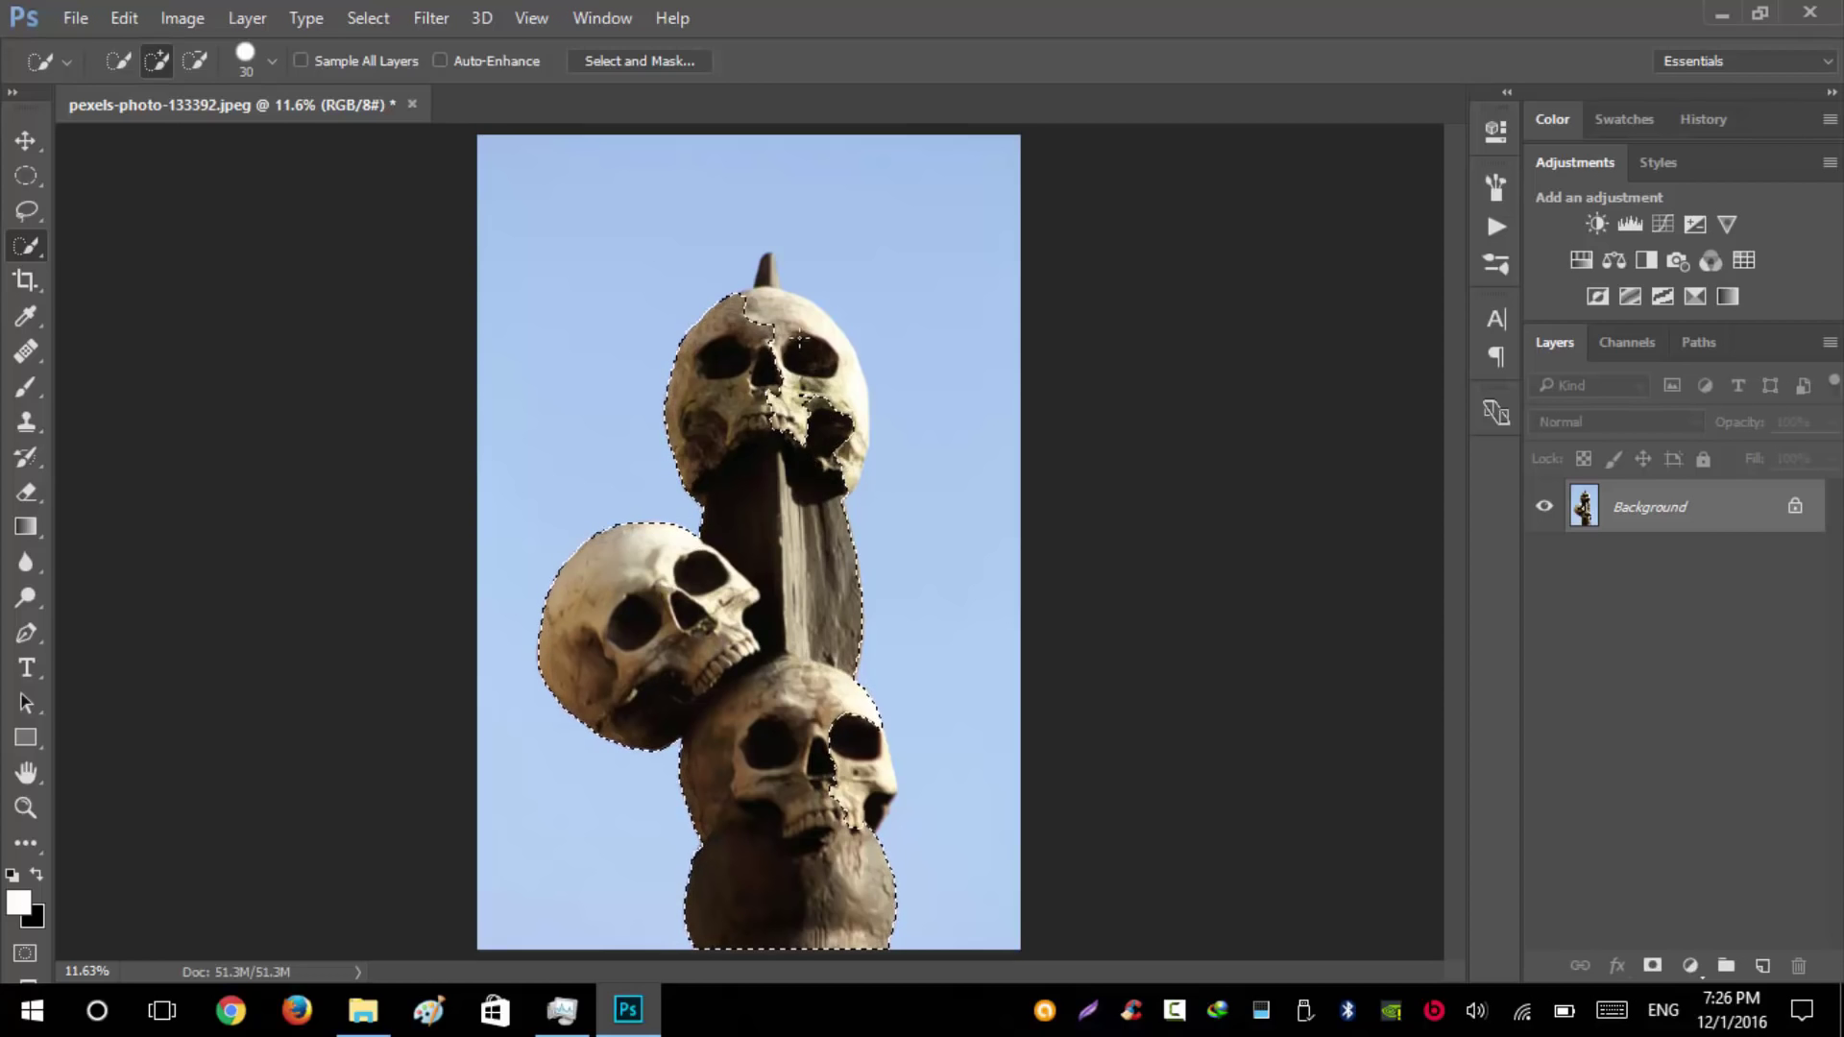
left_click_drag(756, 307, 845, 443)
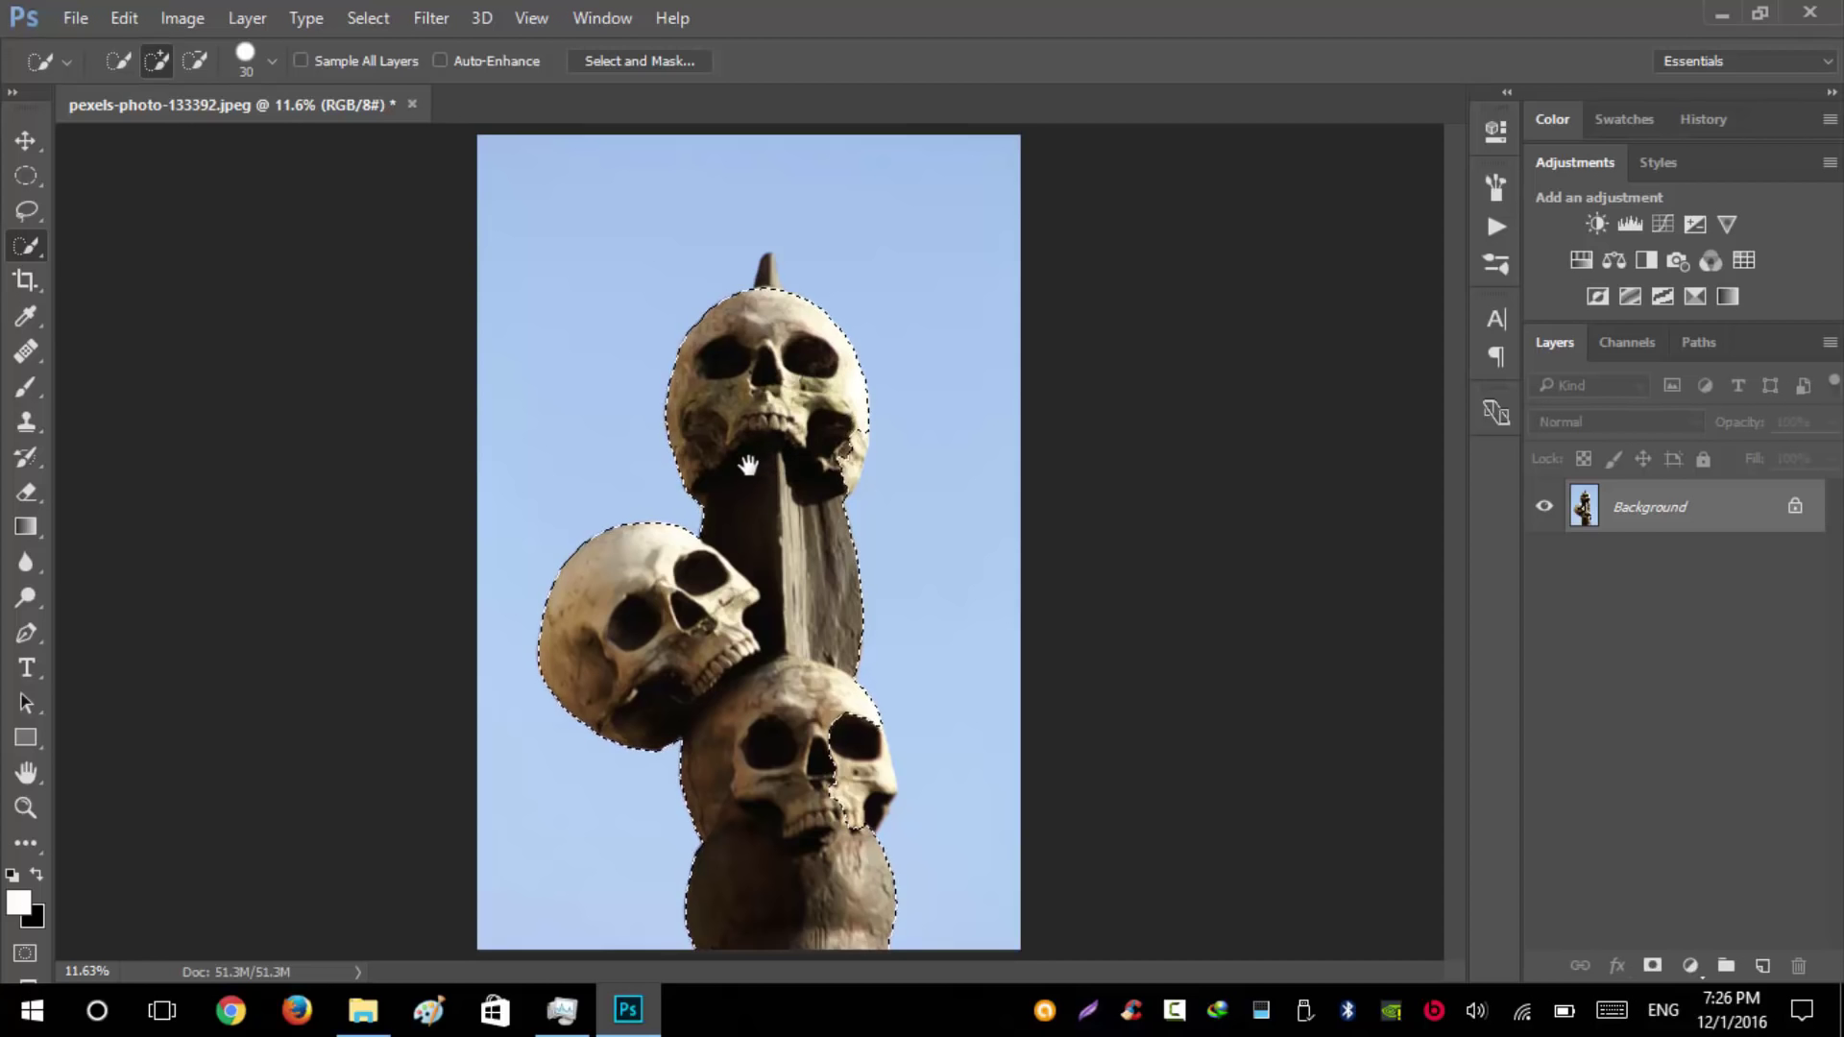
- Zoom in on the top skull and add its horn to the selection
key("ctrl+d")
scroll(774, 683, "up", 5)
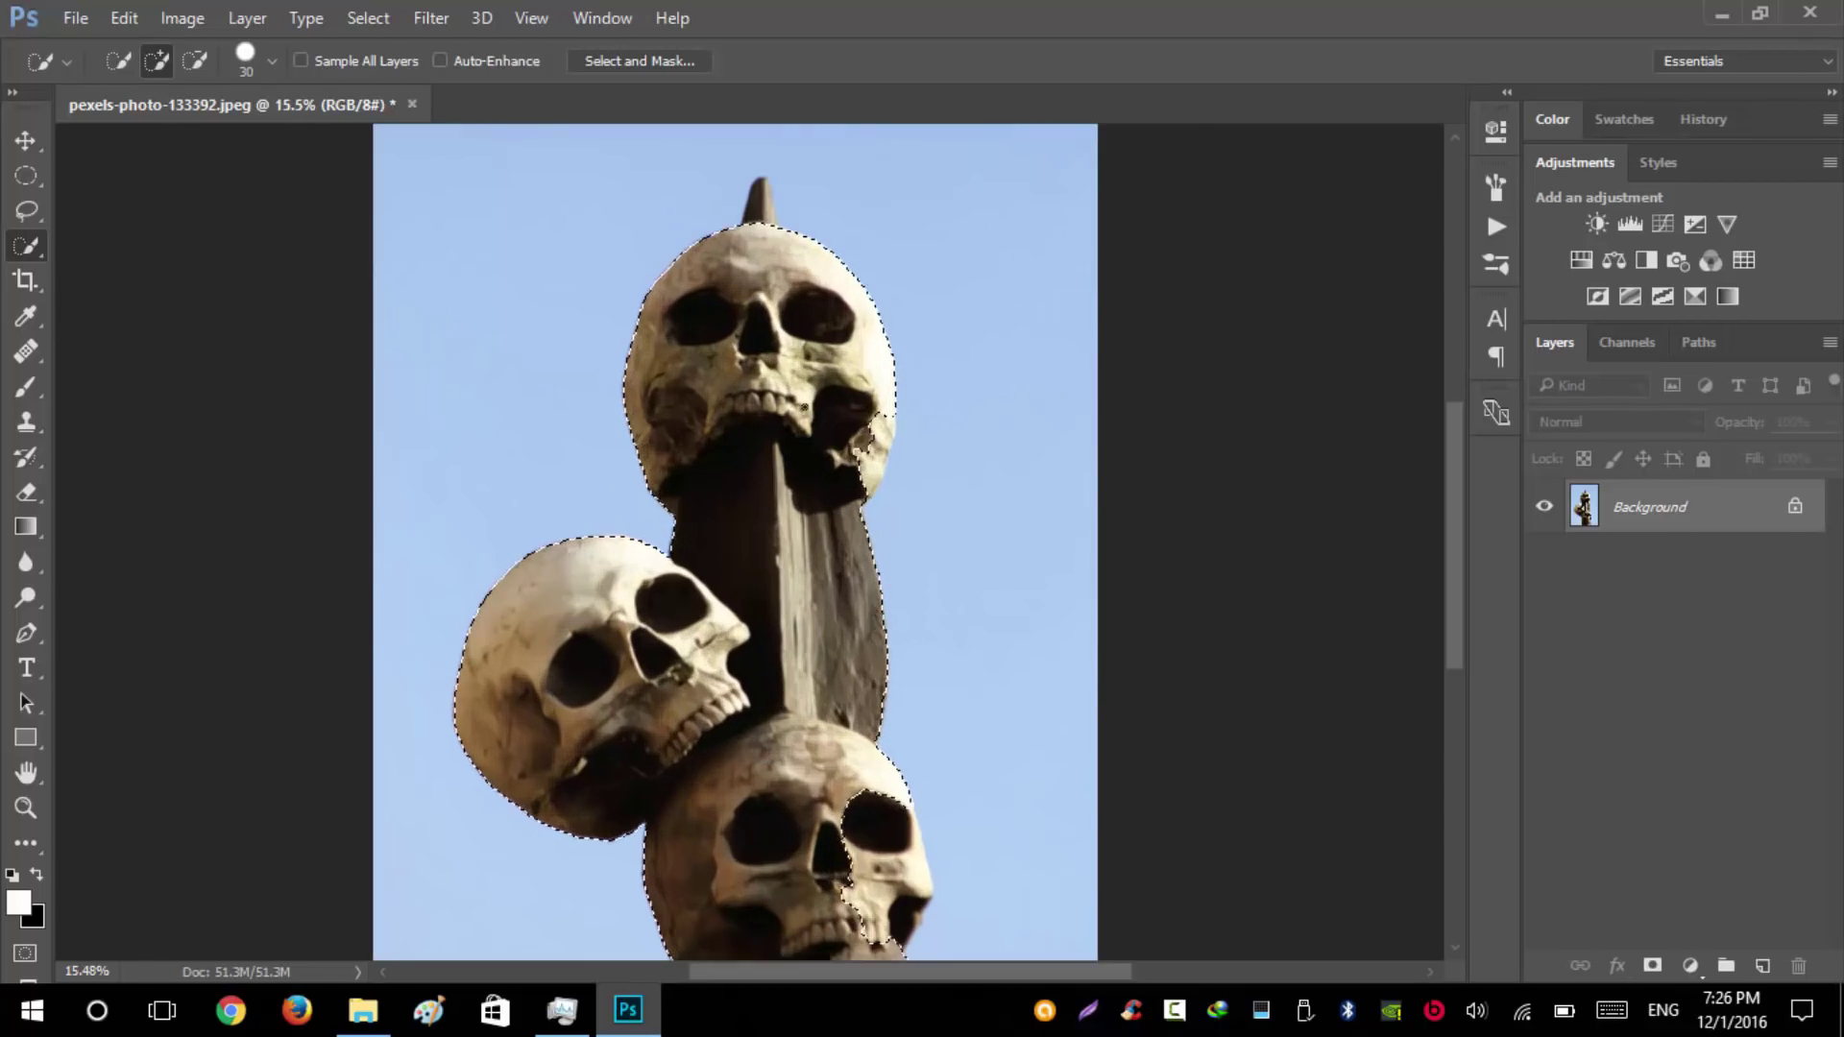
key("ctrl+z")
scroll(726, 335, "up", 5)
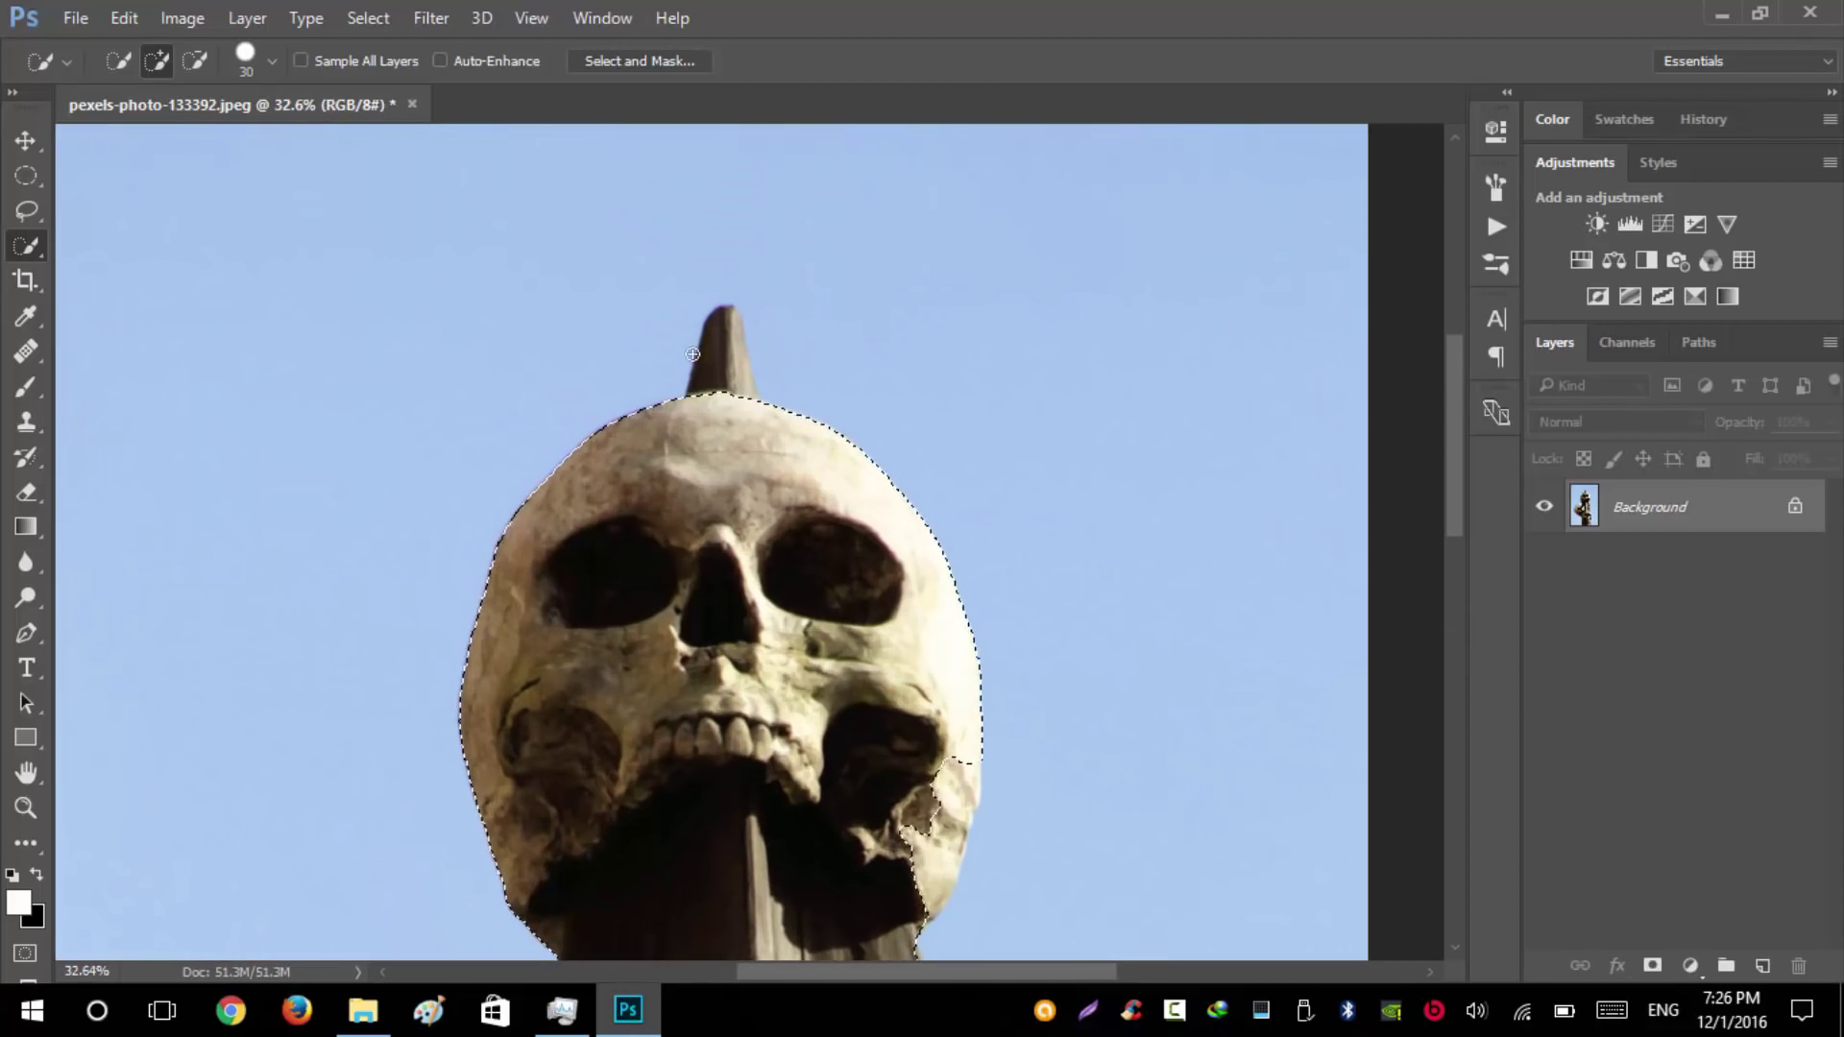
mouse_move(726, 335)
left_mouse_down()
mouse_move(732, 411)
mouse_move(750, 331)
mouse_move(765, 404)
left_mouse_up()
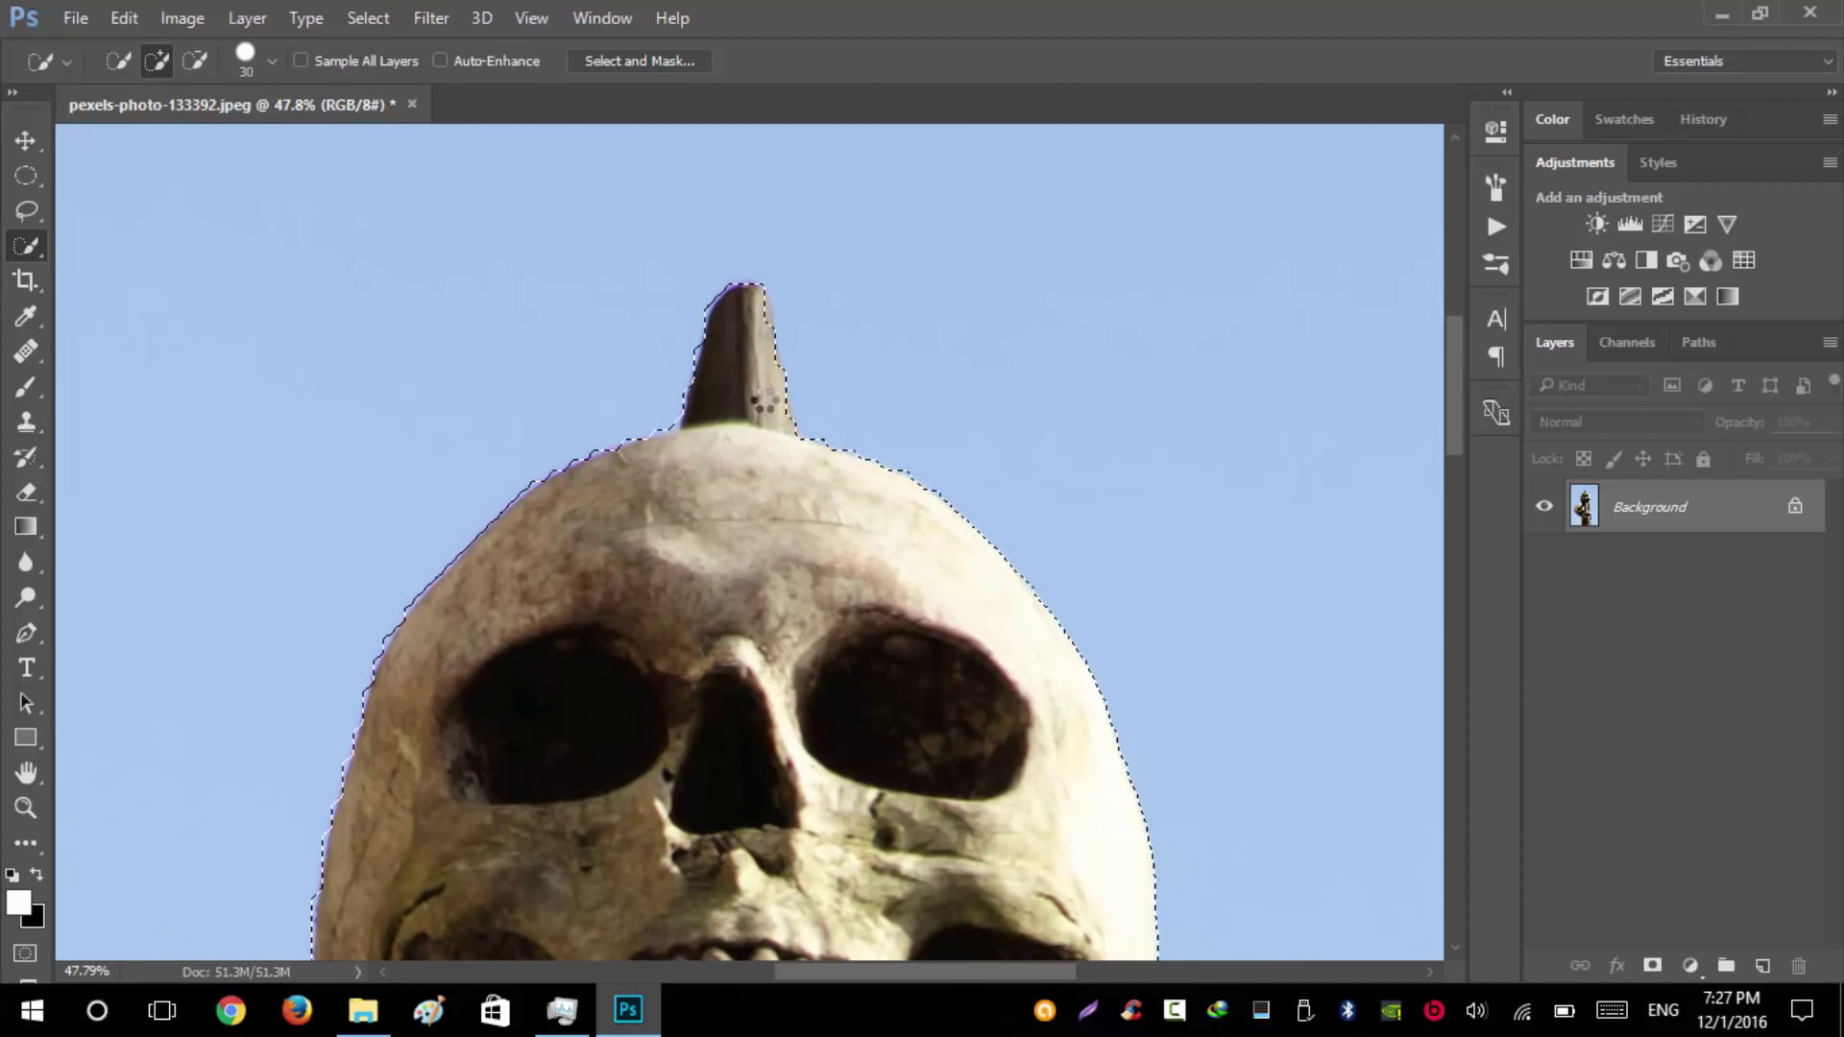
left_click_drag(741, 535, 712, 427)
scroll(712, 427, "down", 5)
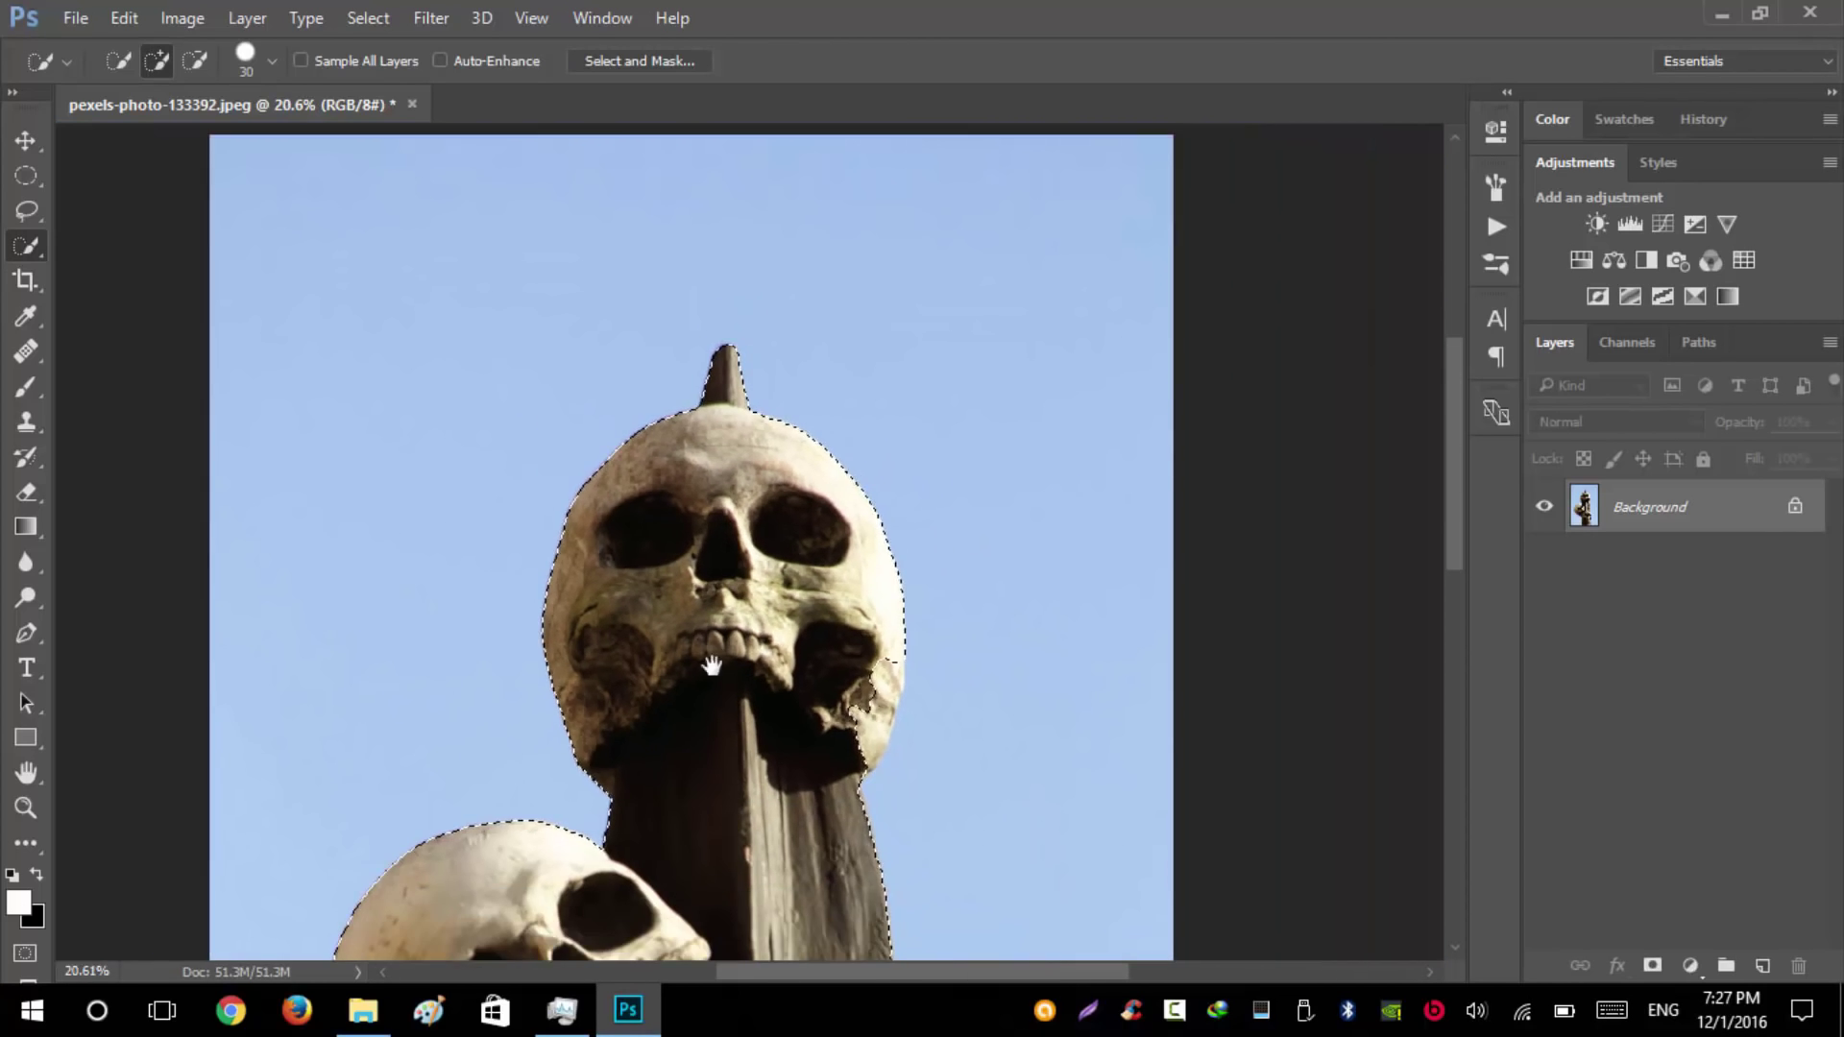
- Pan down through the second and third skulls to check and refine the selection edges
left_click_drag(712, 682, 650, 436)
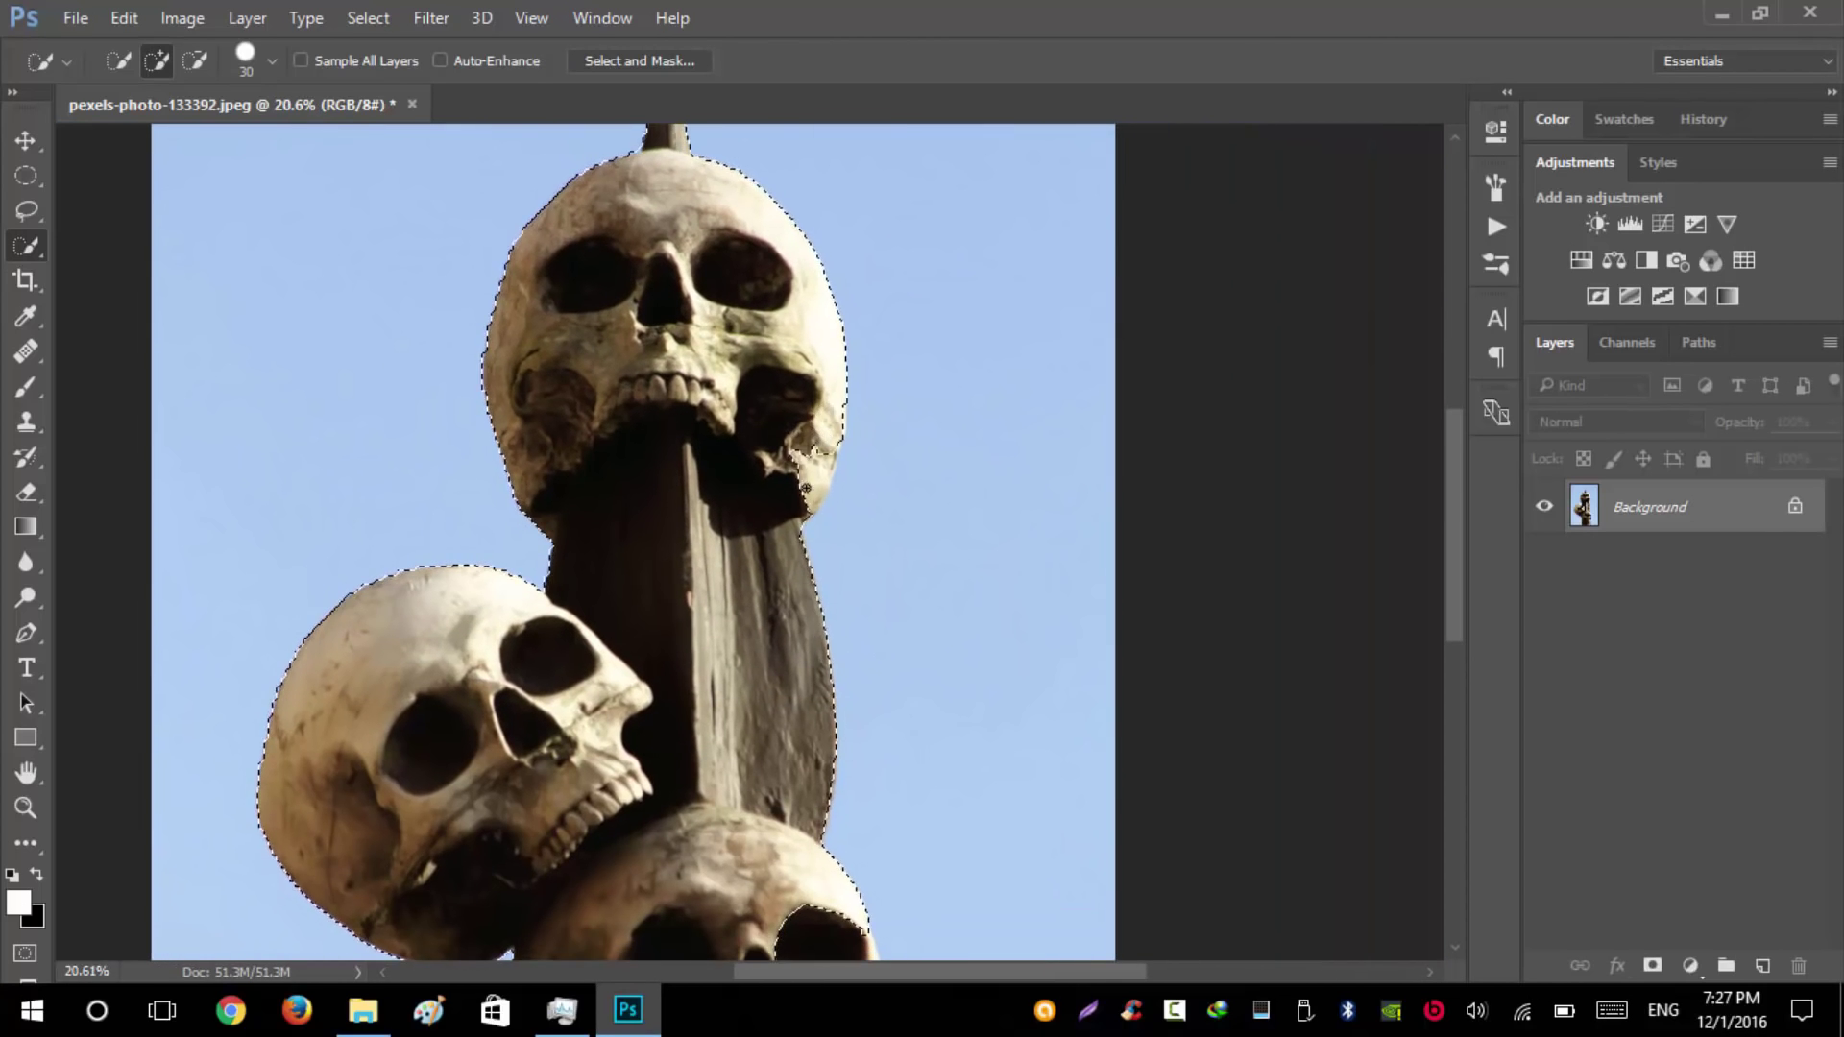
left_click_drag(712, 700, 638, 412)
mouse_move(673, 806)
left_mouse_down()
mouse_move(670, 649)
mouse_move(576, 449)
mouse_move(662, 463)
mouse_move(680, 487)
left_mouse_up()
scroll(630, 452, "up", 3)
scroll(615, 595, "down", 3)
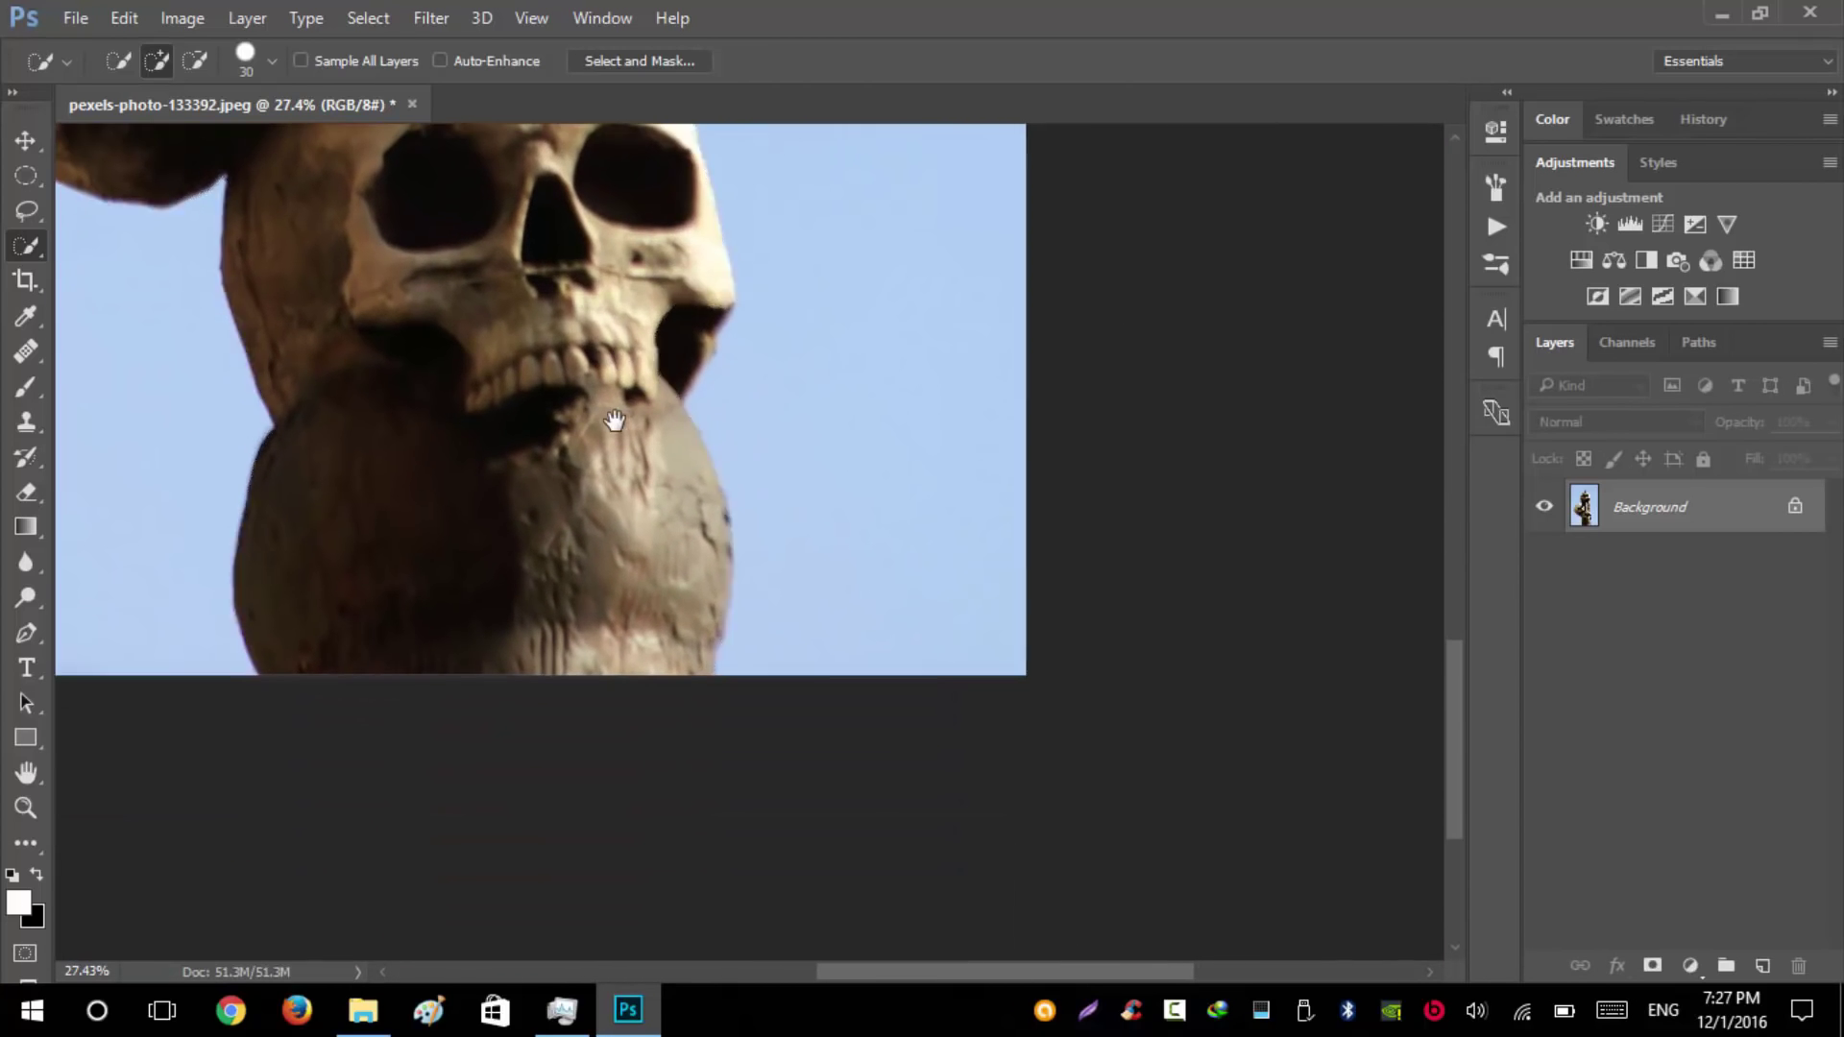
left_click_drag(679, 350, 662, 375)
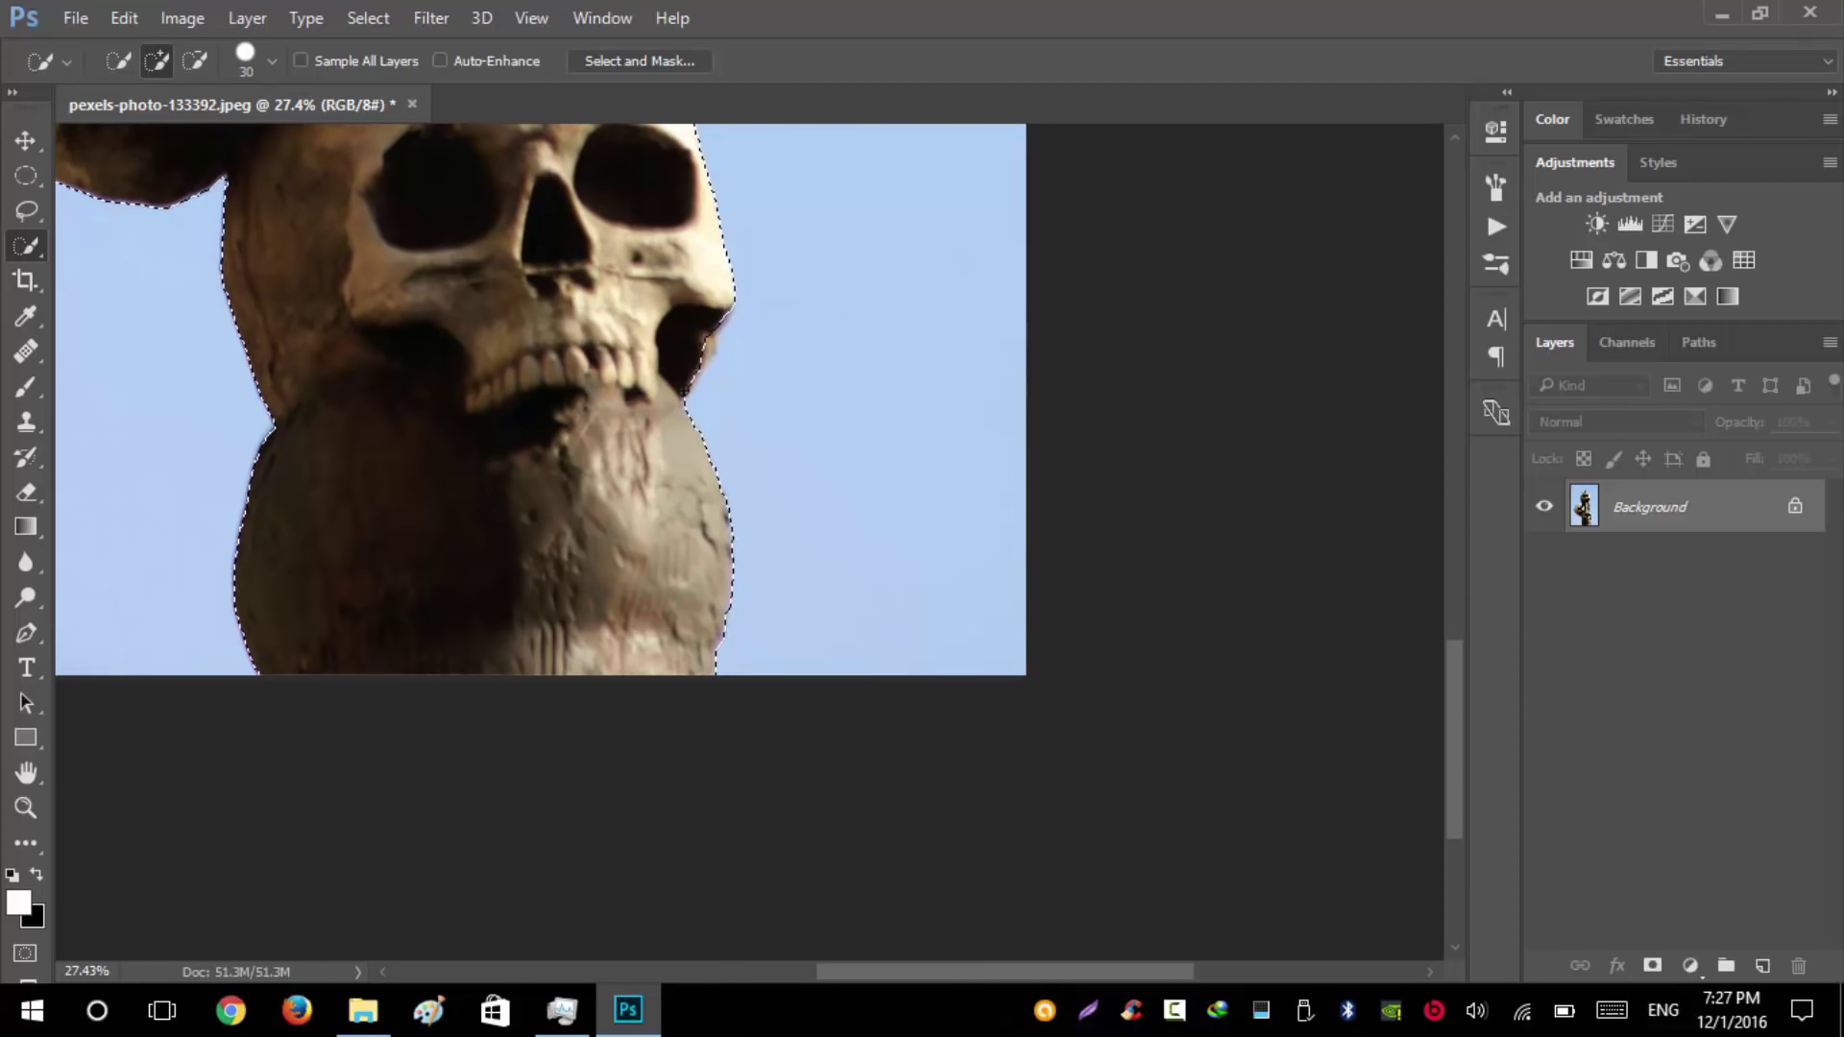
scroll(596, 501, "down", 3)
scroll(596, 501, "down", 2)
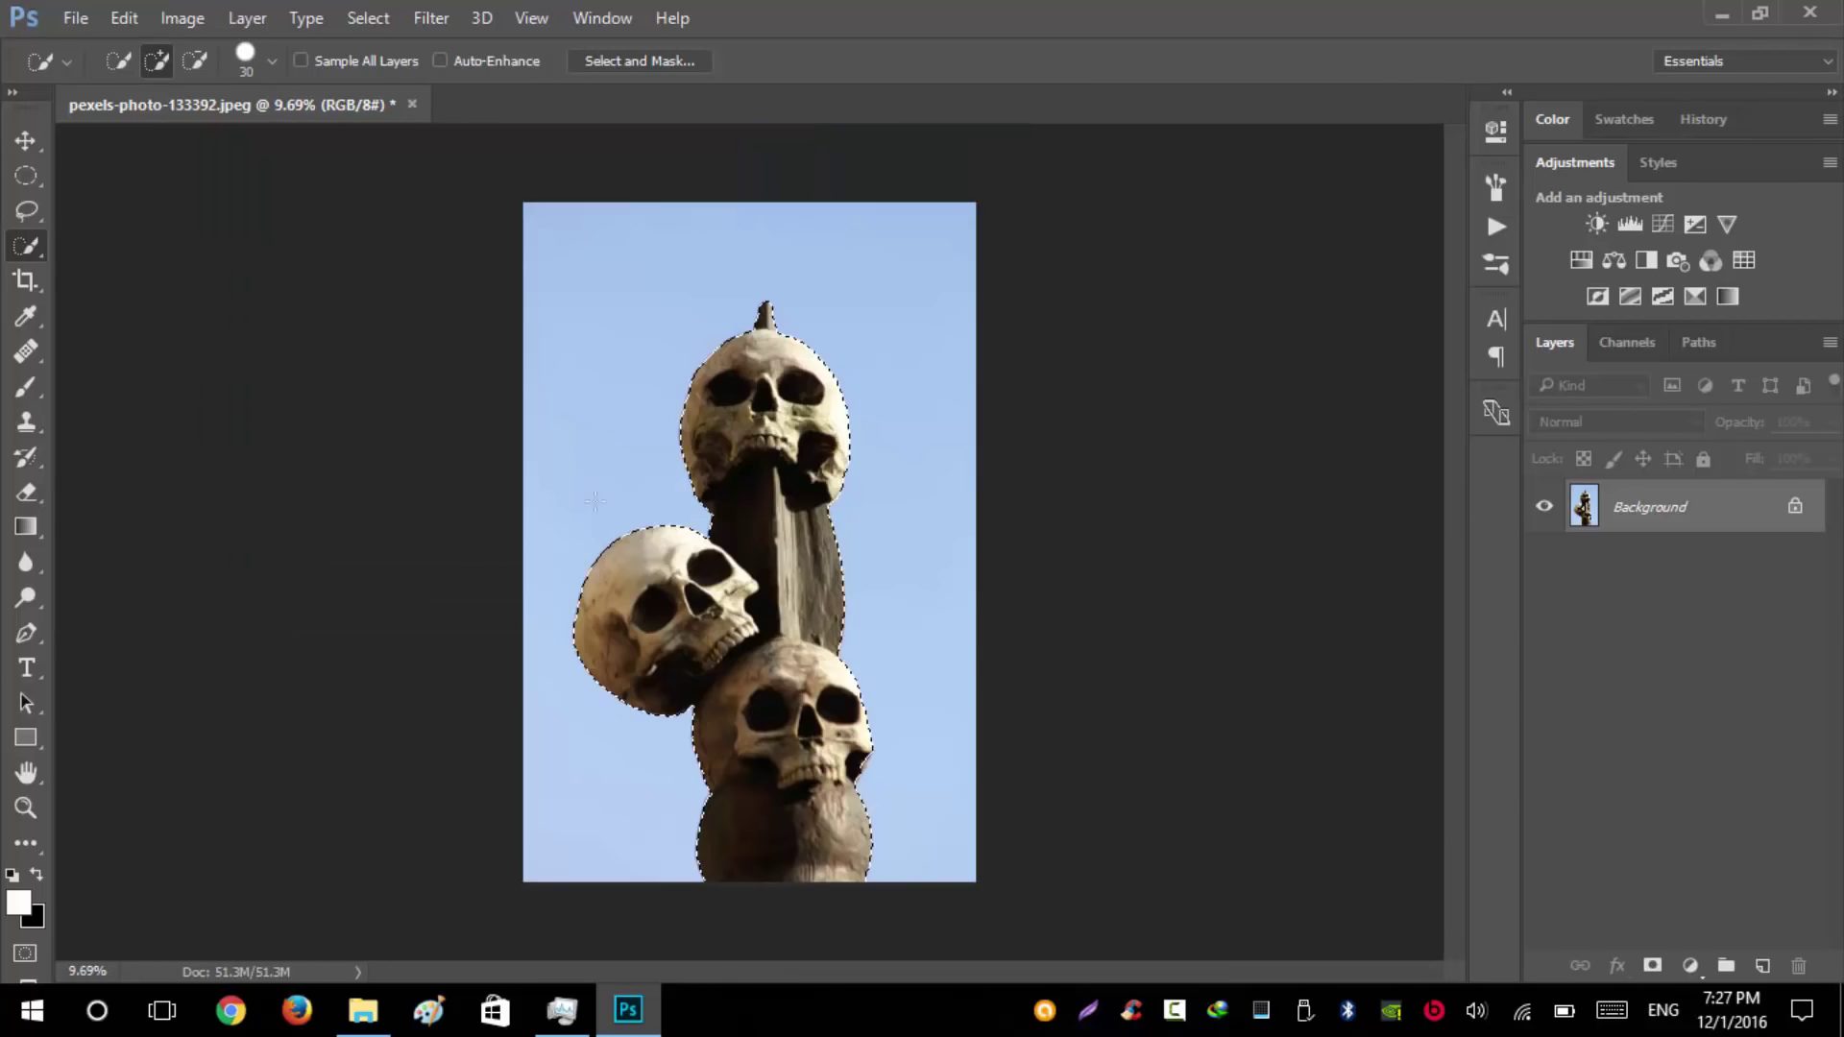
scroll(744, 318, "up", 5)
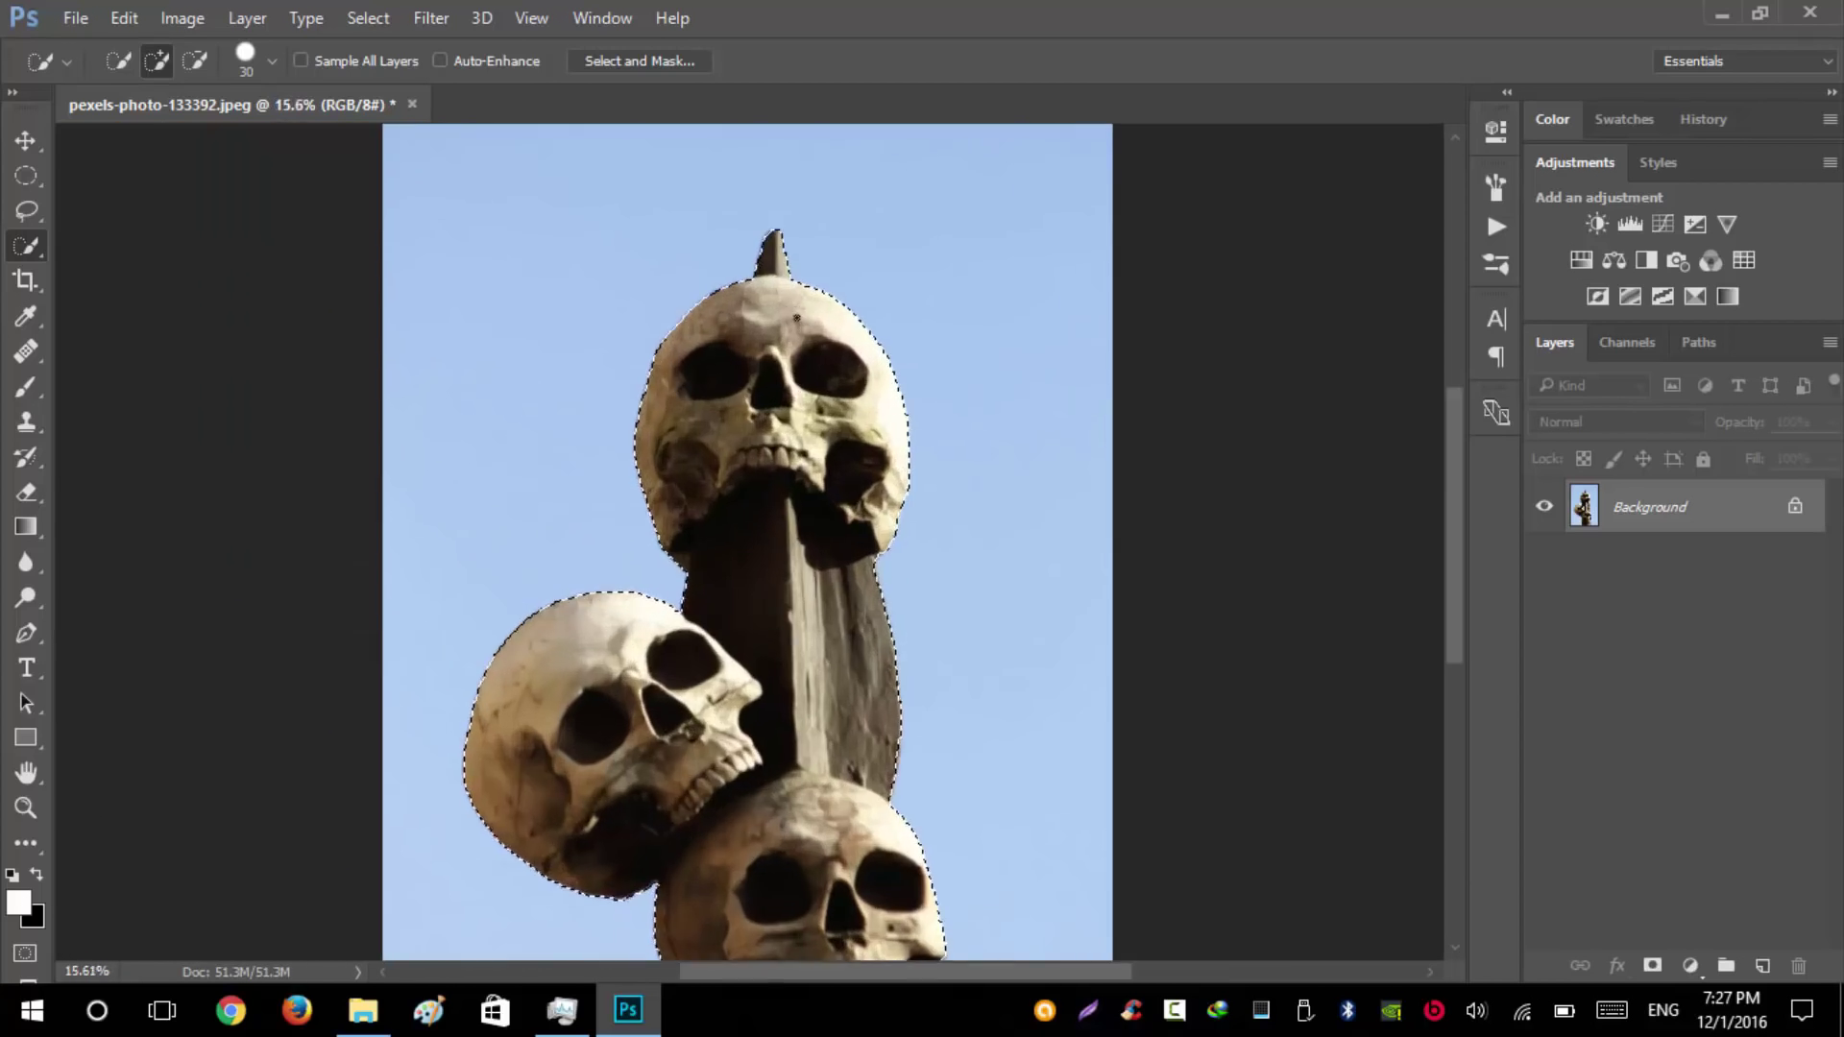
scroll(762, 354, "down", 2)
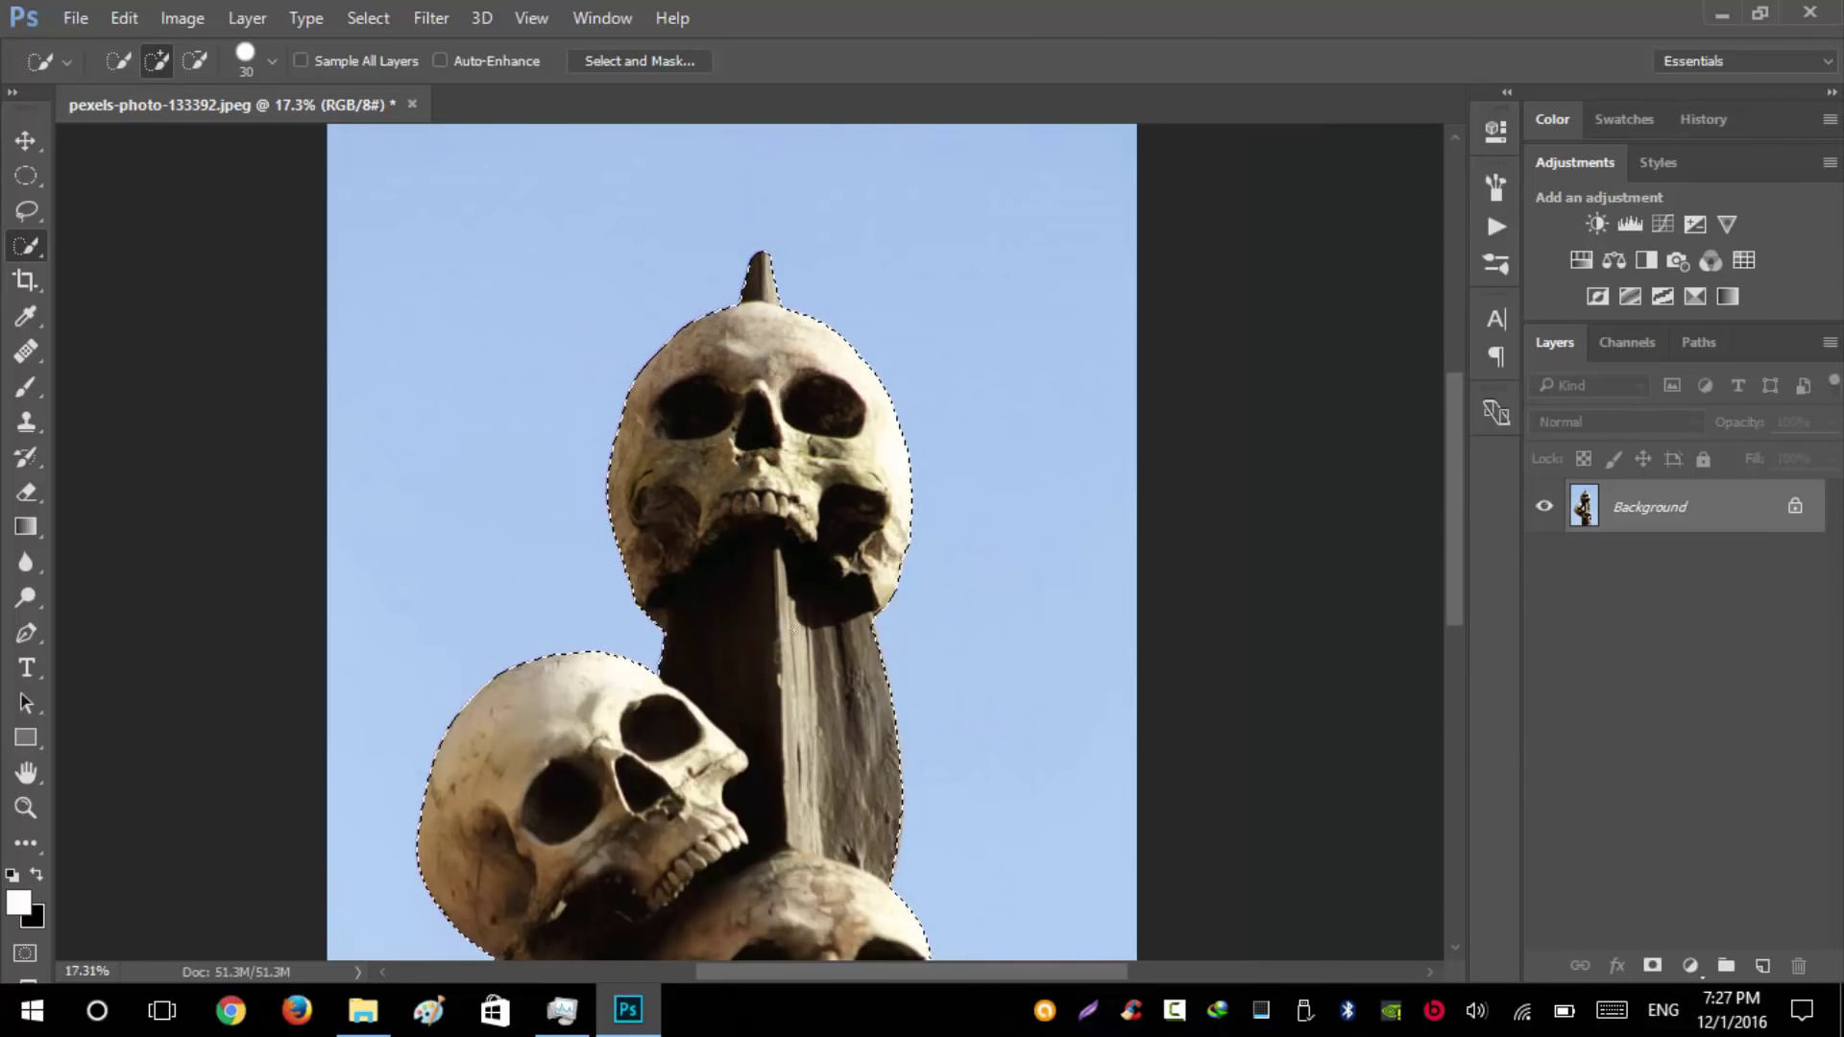
scroll(794, 631, "down", 1)
scroll(756, 706, "down", 1)
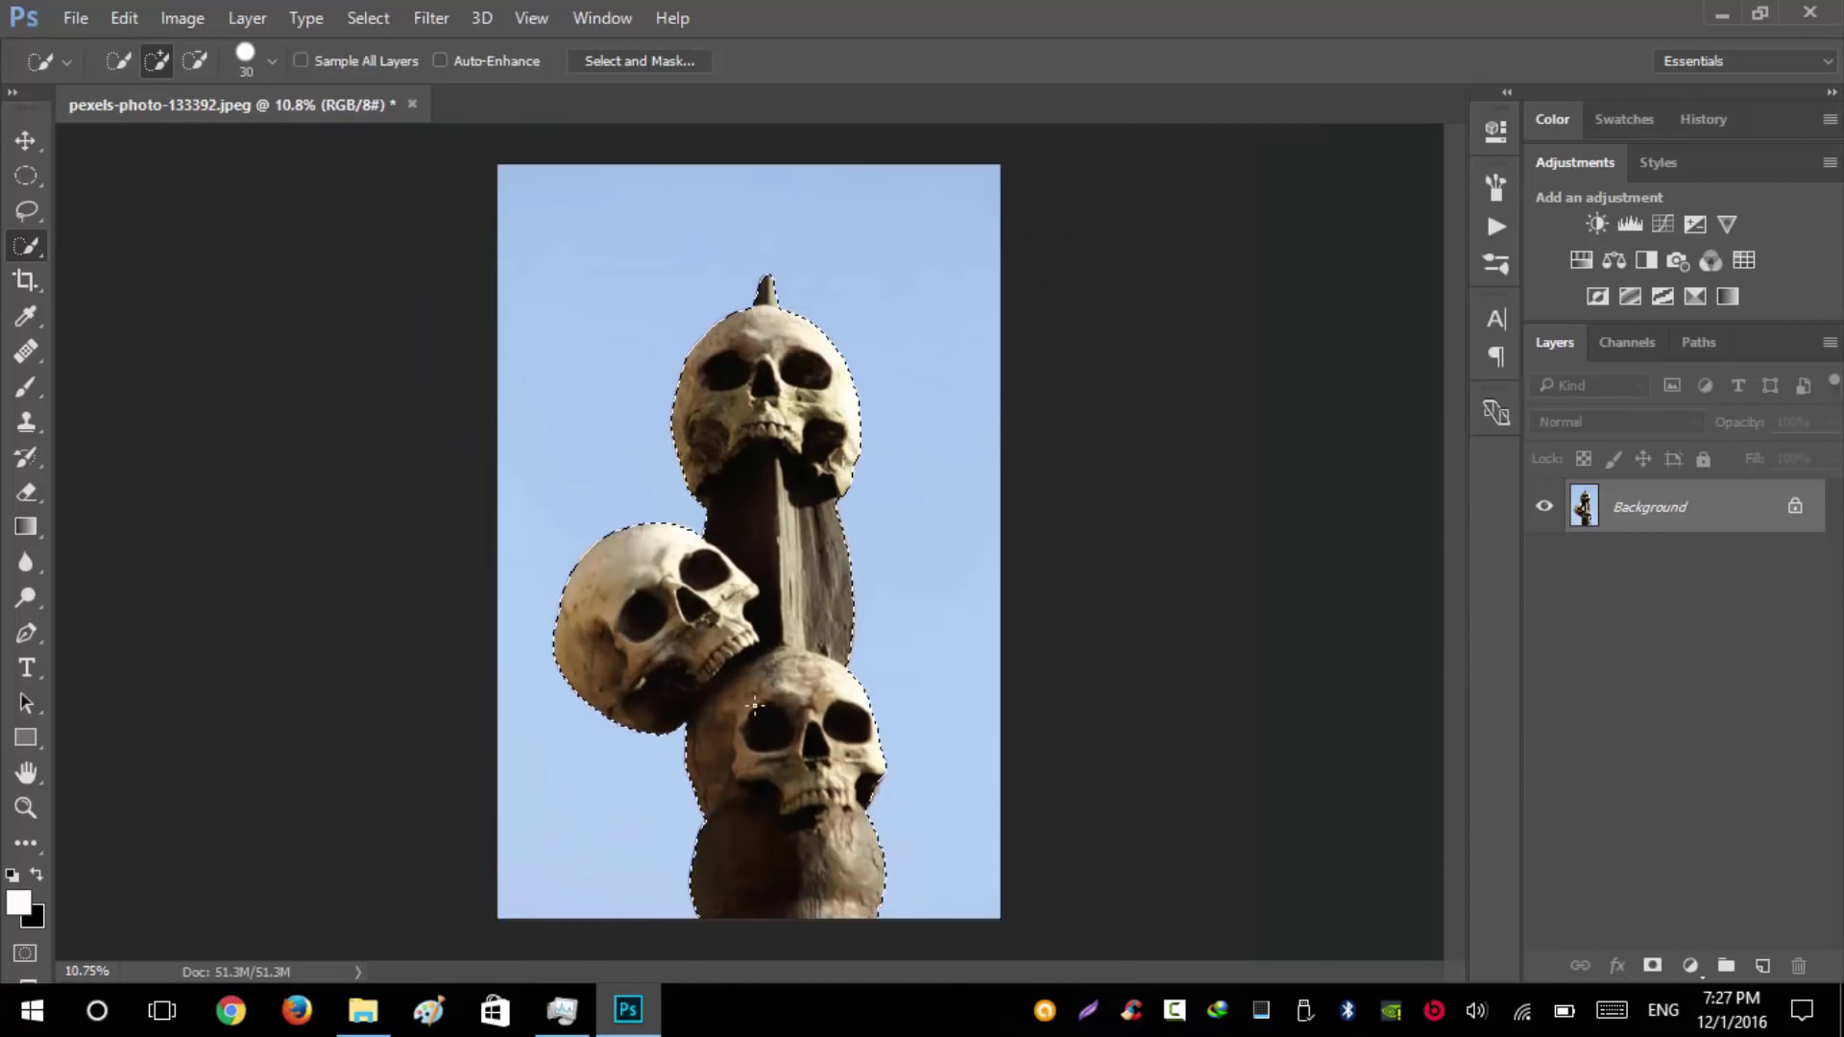
scroll(756, 705, "up", 2)
scroll(756, 706, "down", 1)
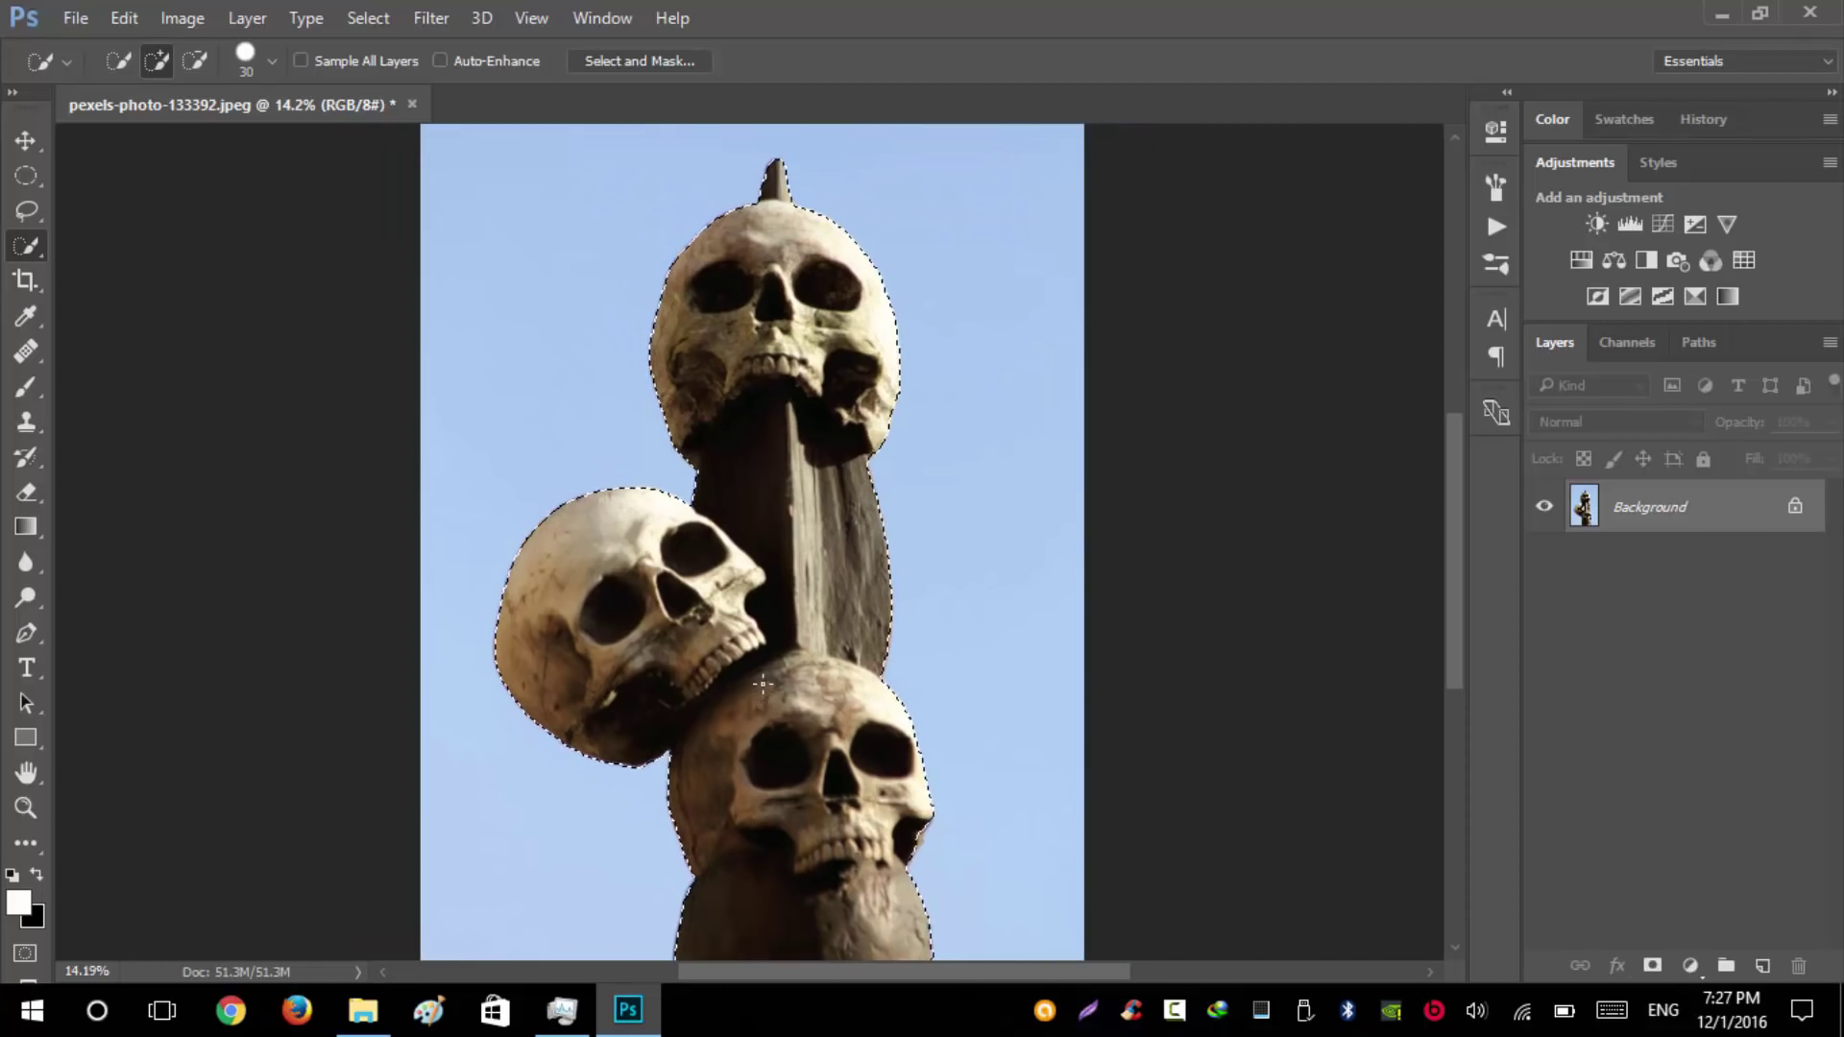
scroll(727, 662, "down", 1)
scroll(720, 655, "down", 1)
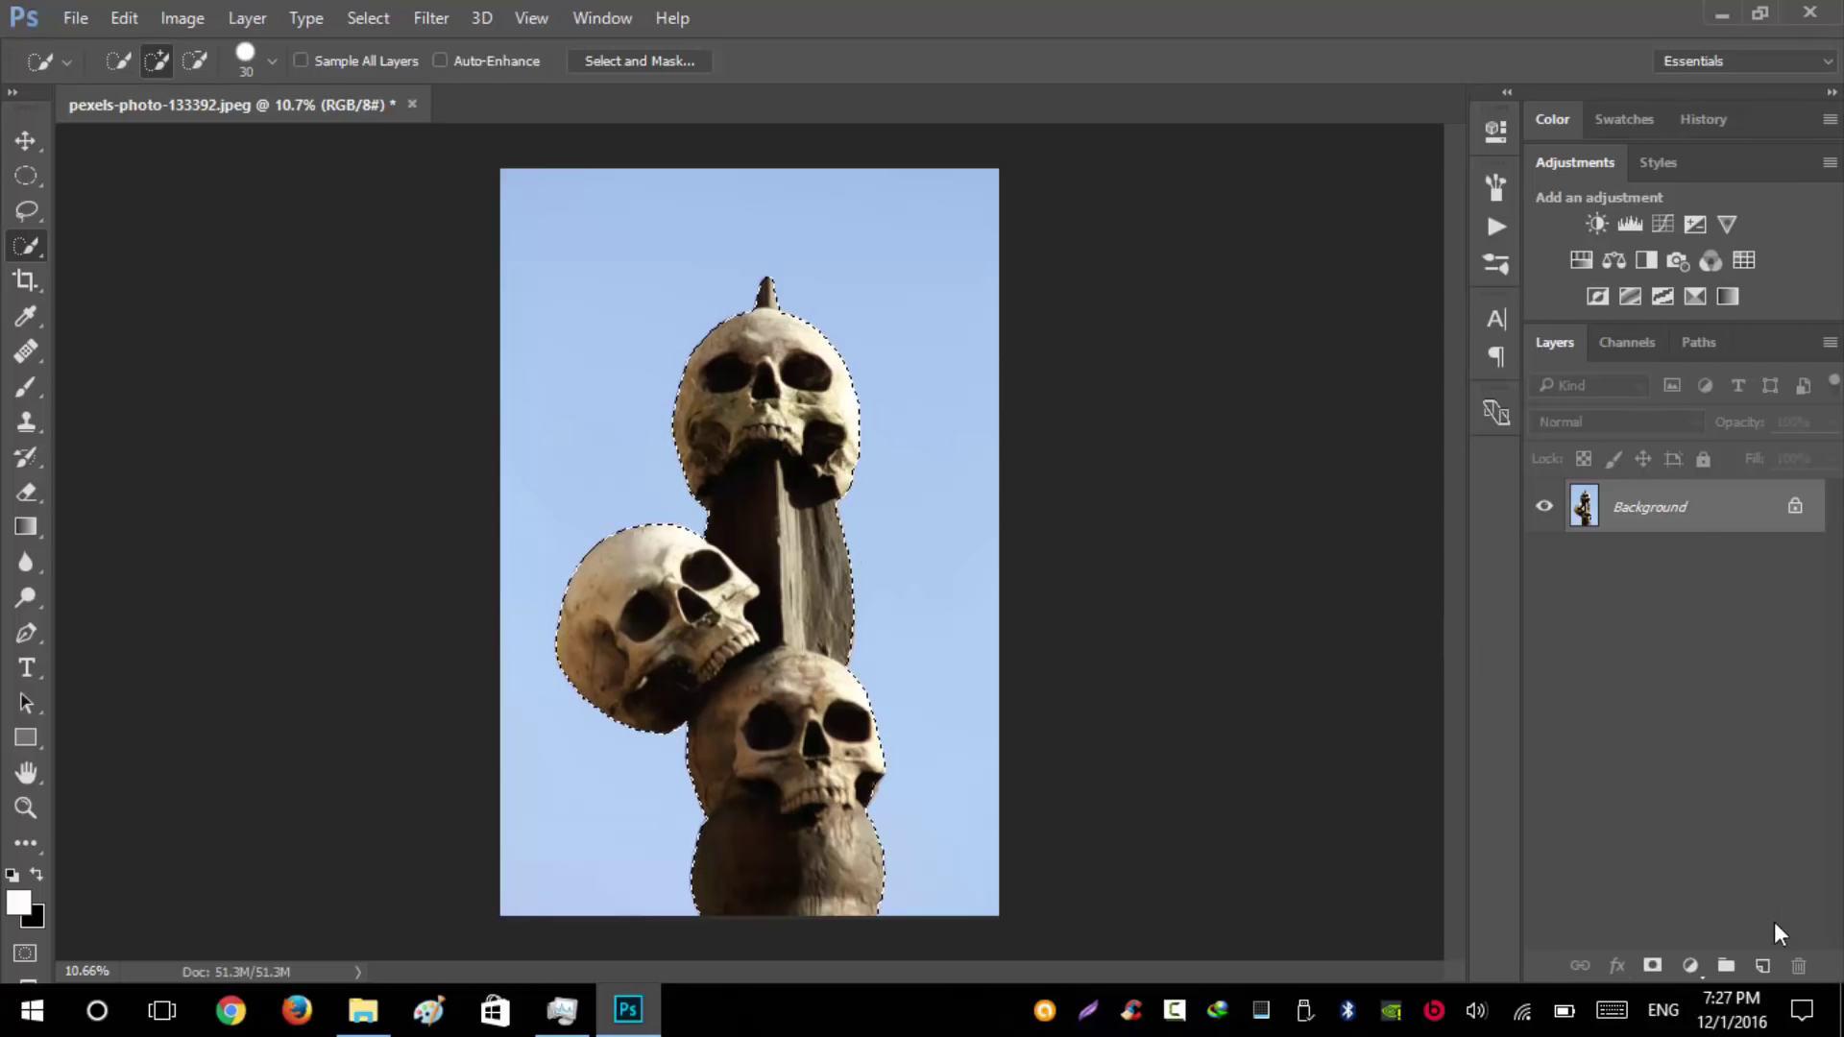
- Add a new empty layer named 'brush' above the Background
left_click(1762, 965)
double_click(1631, 507)
type("brush")
key("Return")
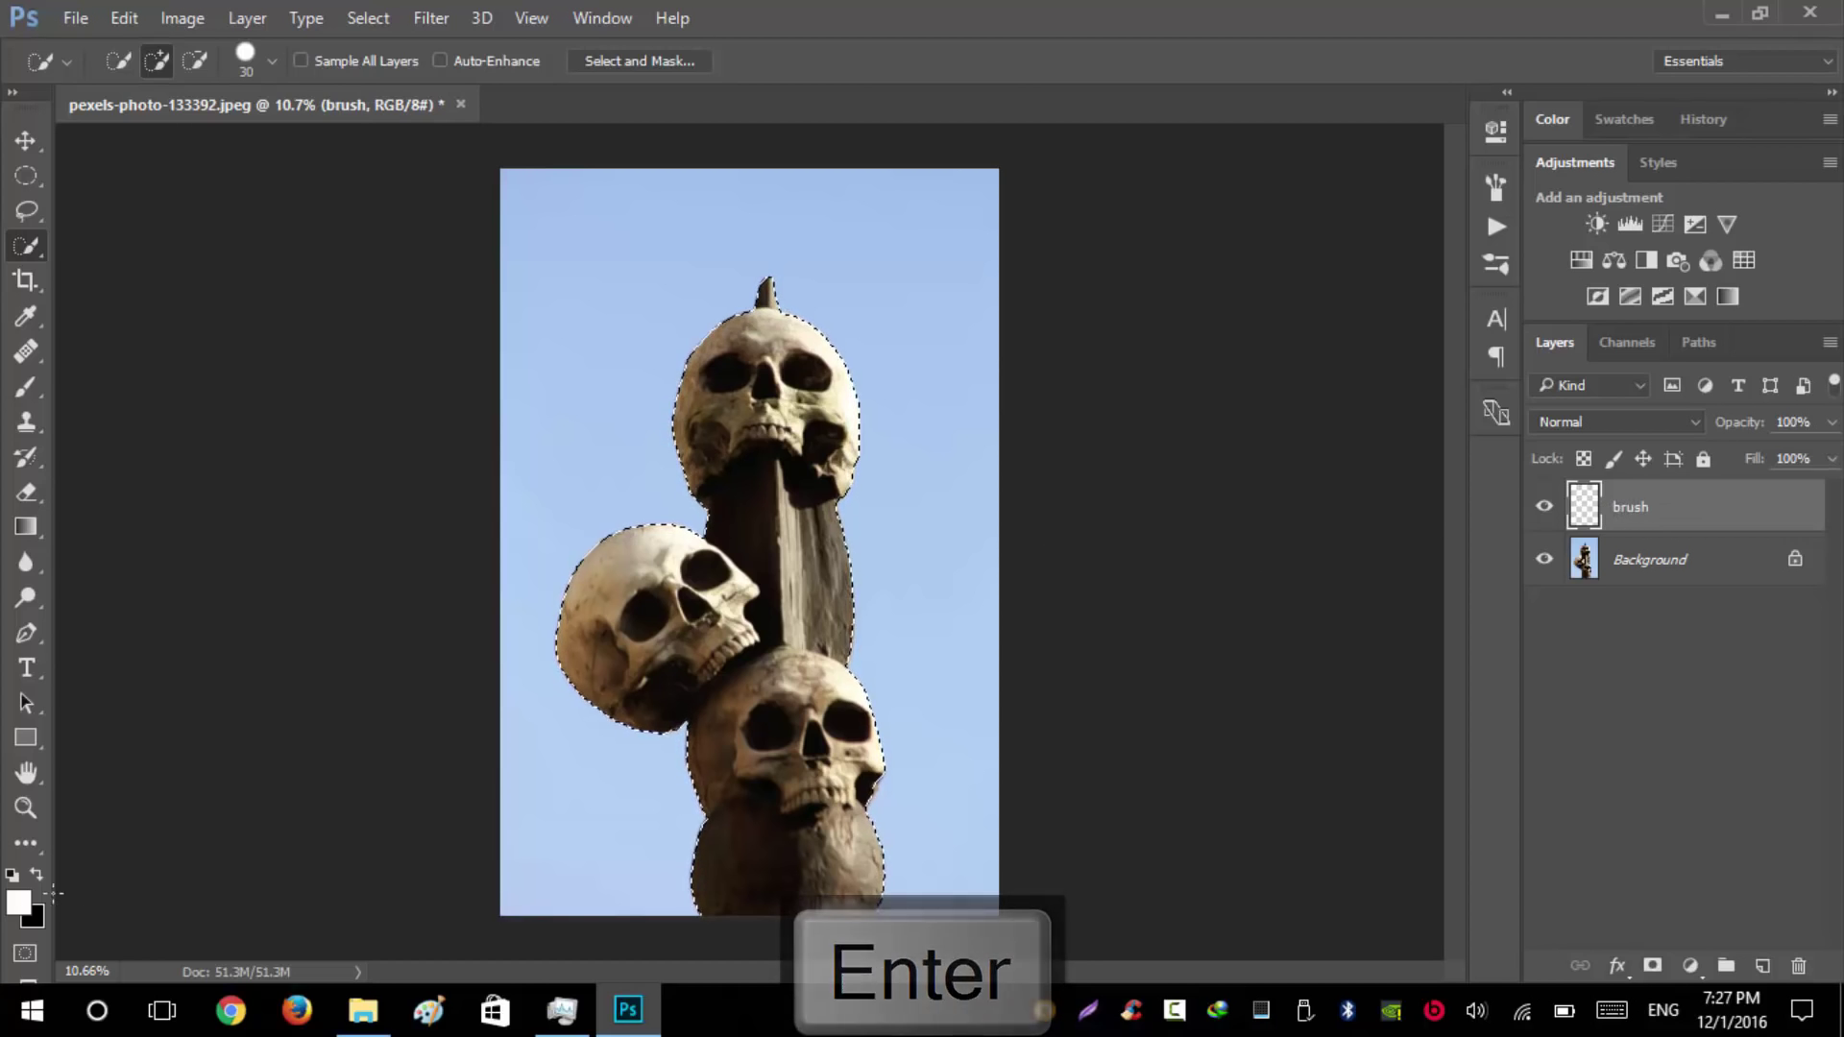
- Set the foreground colour to bright green 00ff1e
left_click(18, 903)
left_click(950, 457)
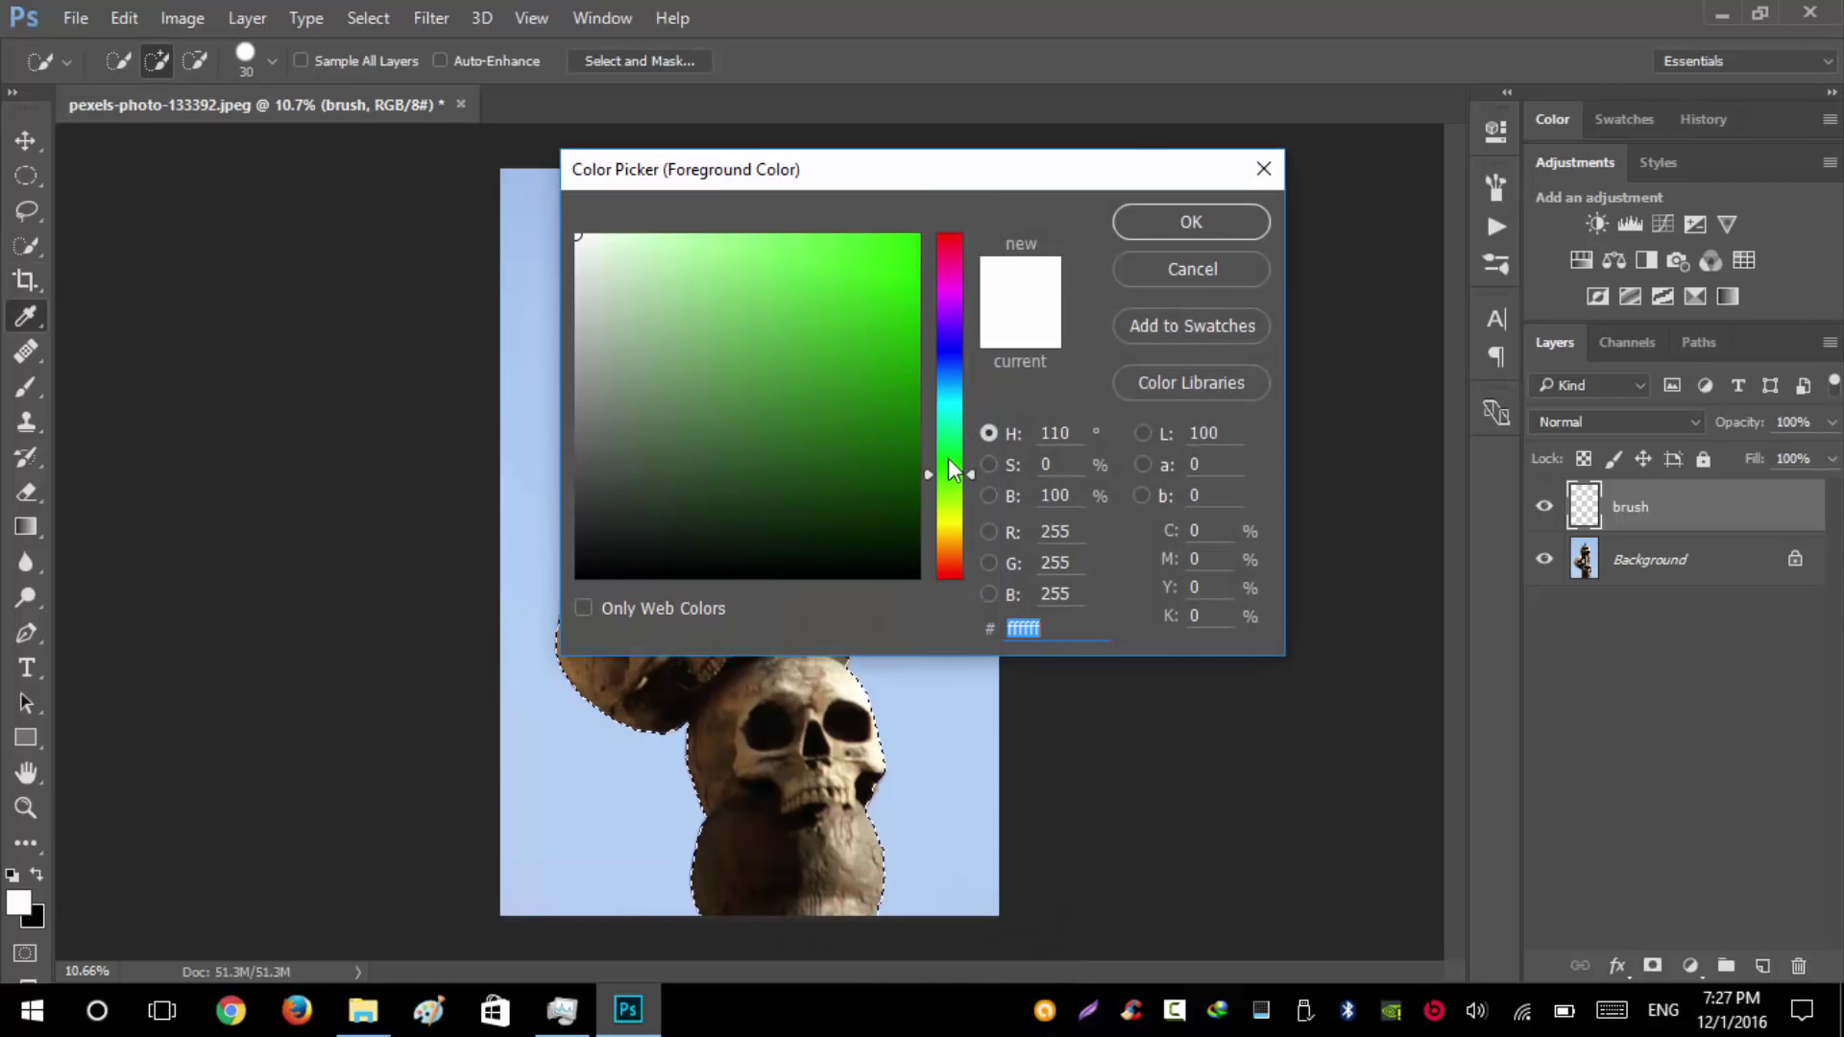
left_click(917, 236)
left_click(1187, 229)
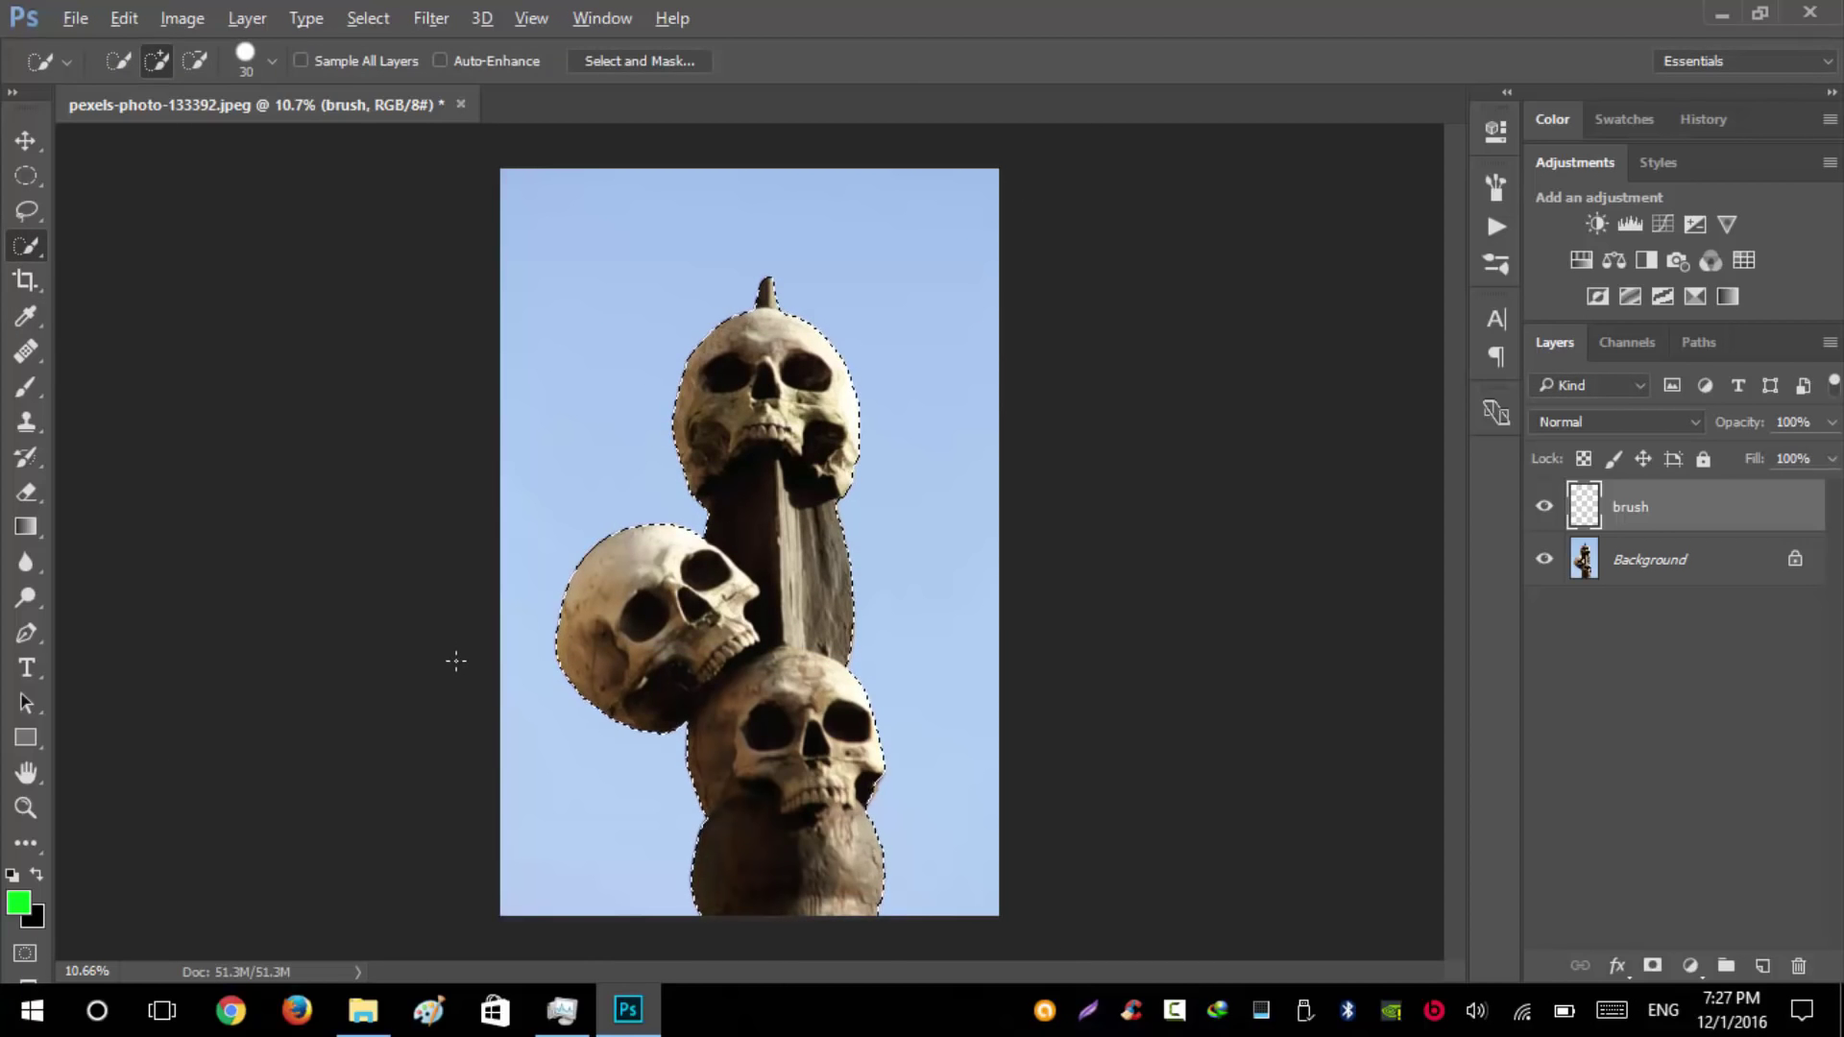
- Fill the skull selection with green on the brush layer, deselect, and compare against the photo
key("alt+BackSpace")
key("ctrl+d")
left_click(1533, 509)
left_click(1537, 509)
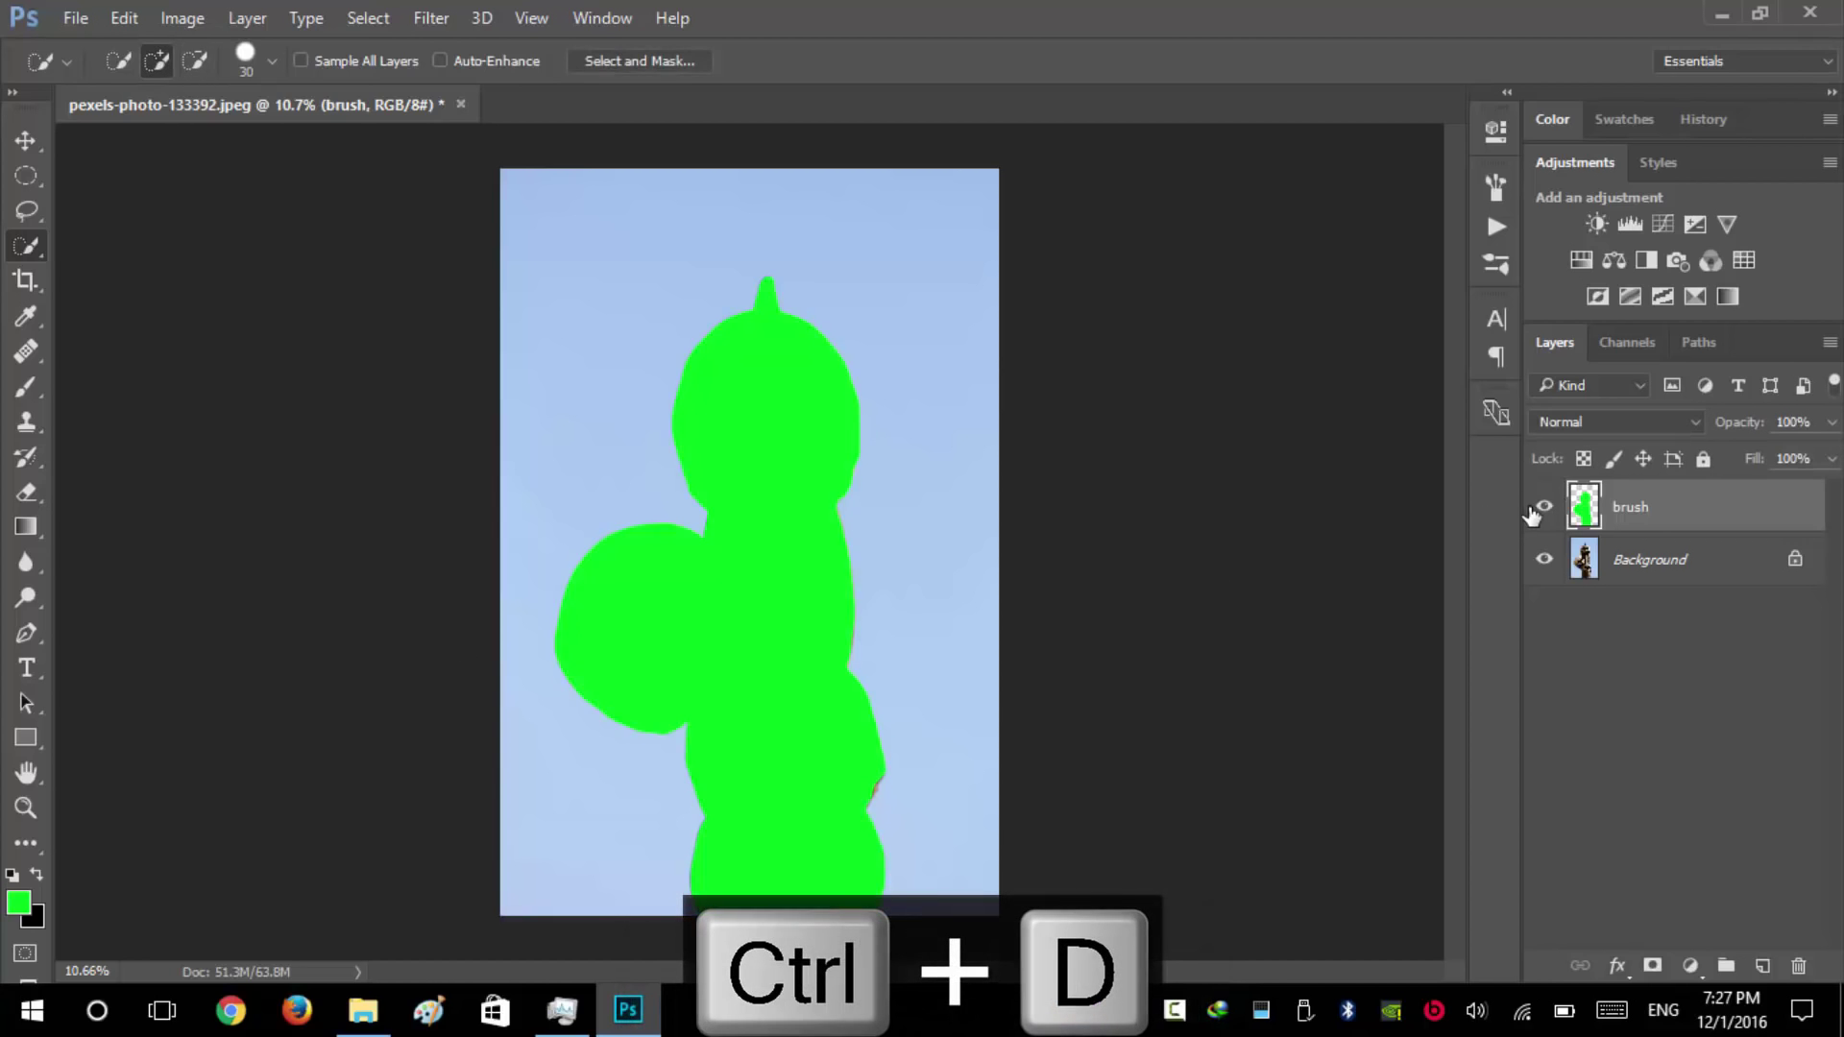
left_click(1536, 509)
left_click(1536, 508)
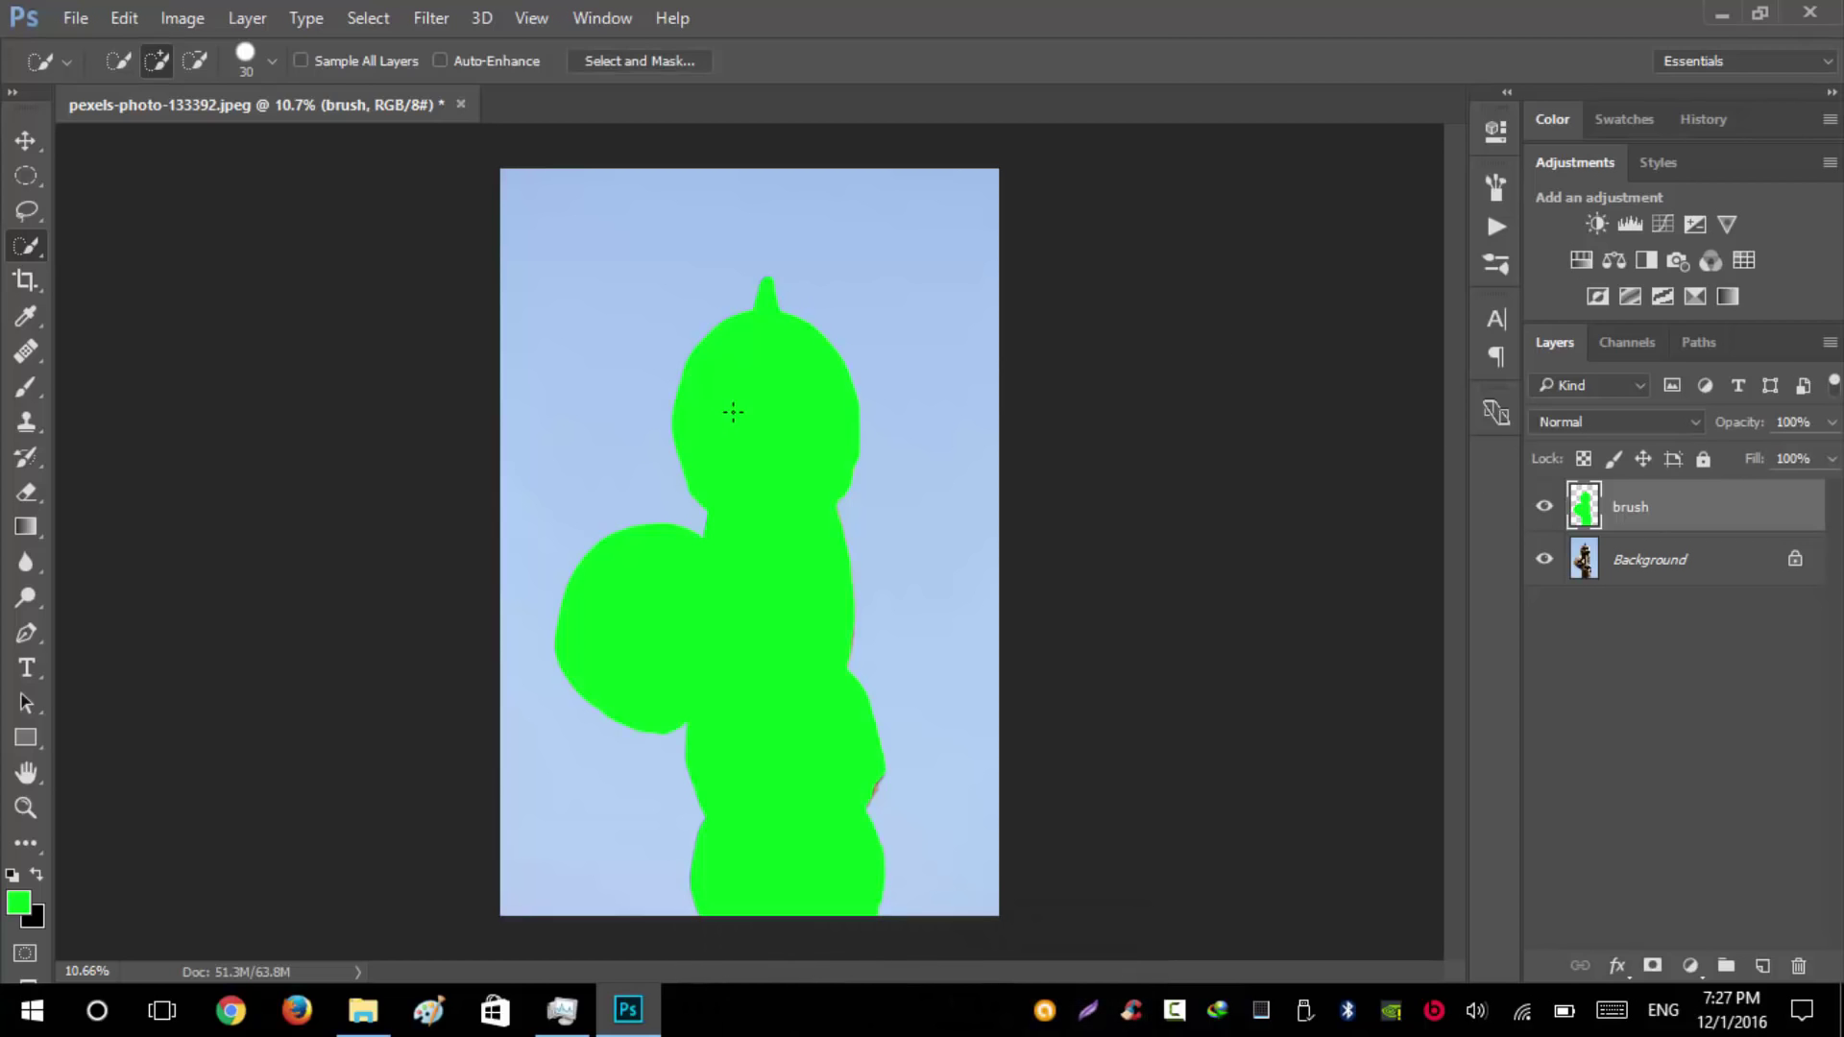
key("b")
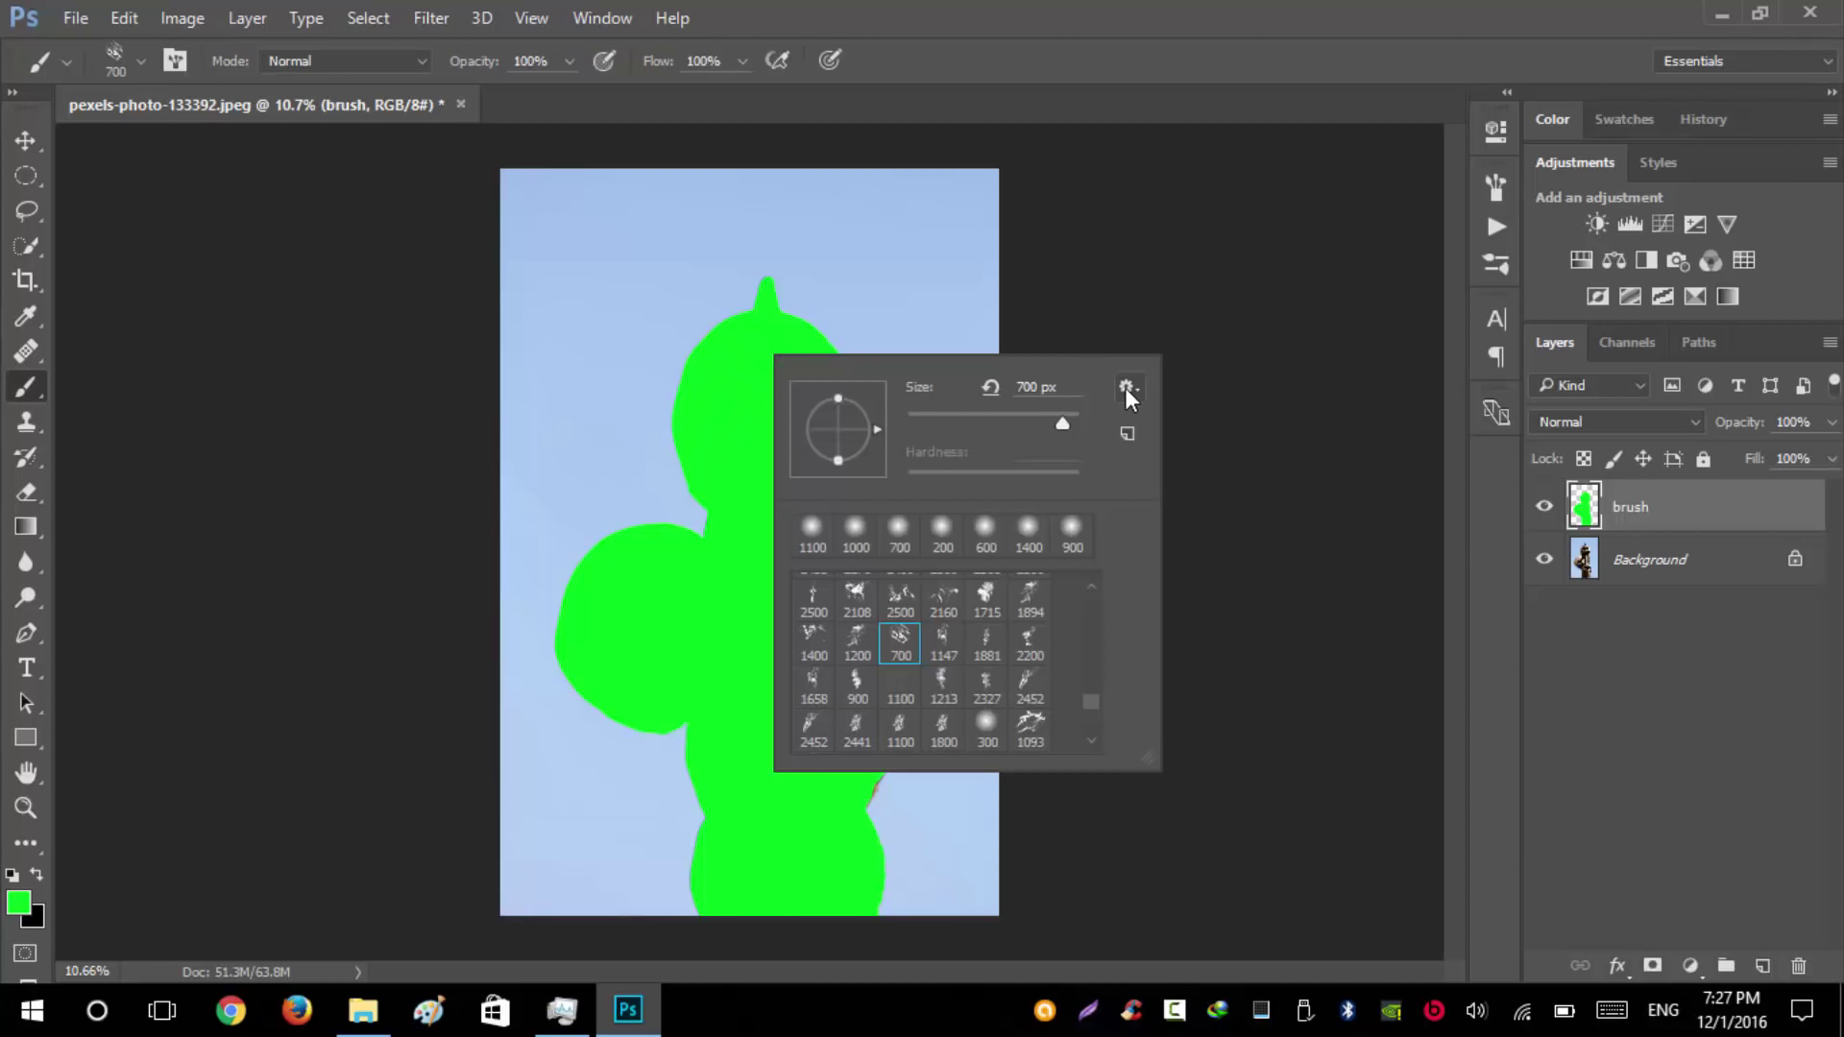
- Load Smoke_Brushes.abr from the Smoke Actions folder into the brush presets
left_click(1125, 388)
left_click(1193, 526)
left_click_drag(1157, 316, 666, 179)
left_click(527, 236)
left_click(638, 342)
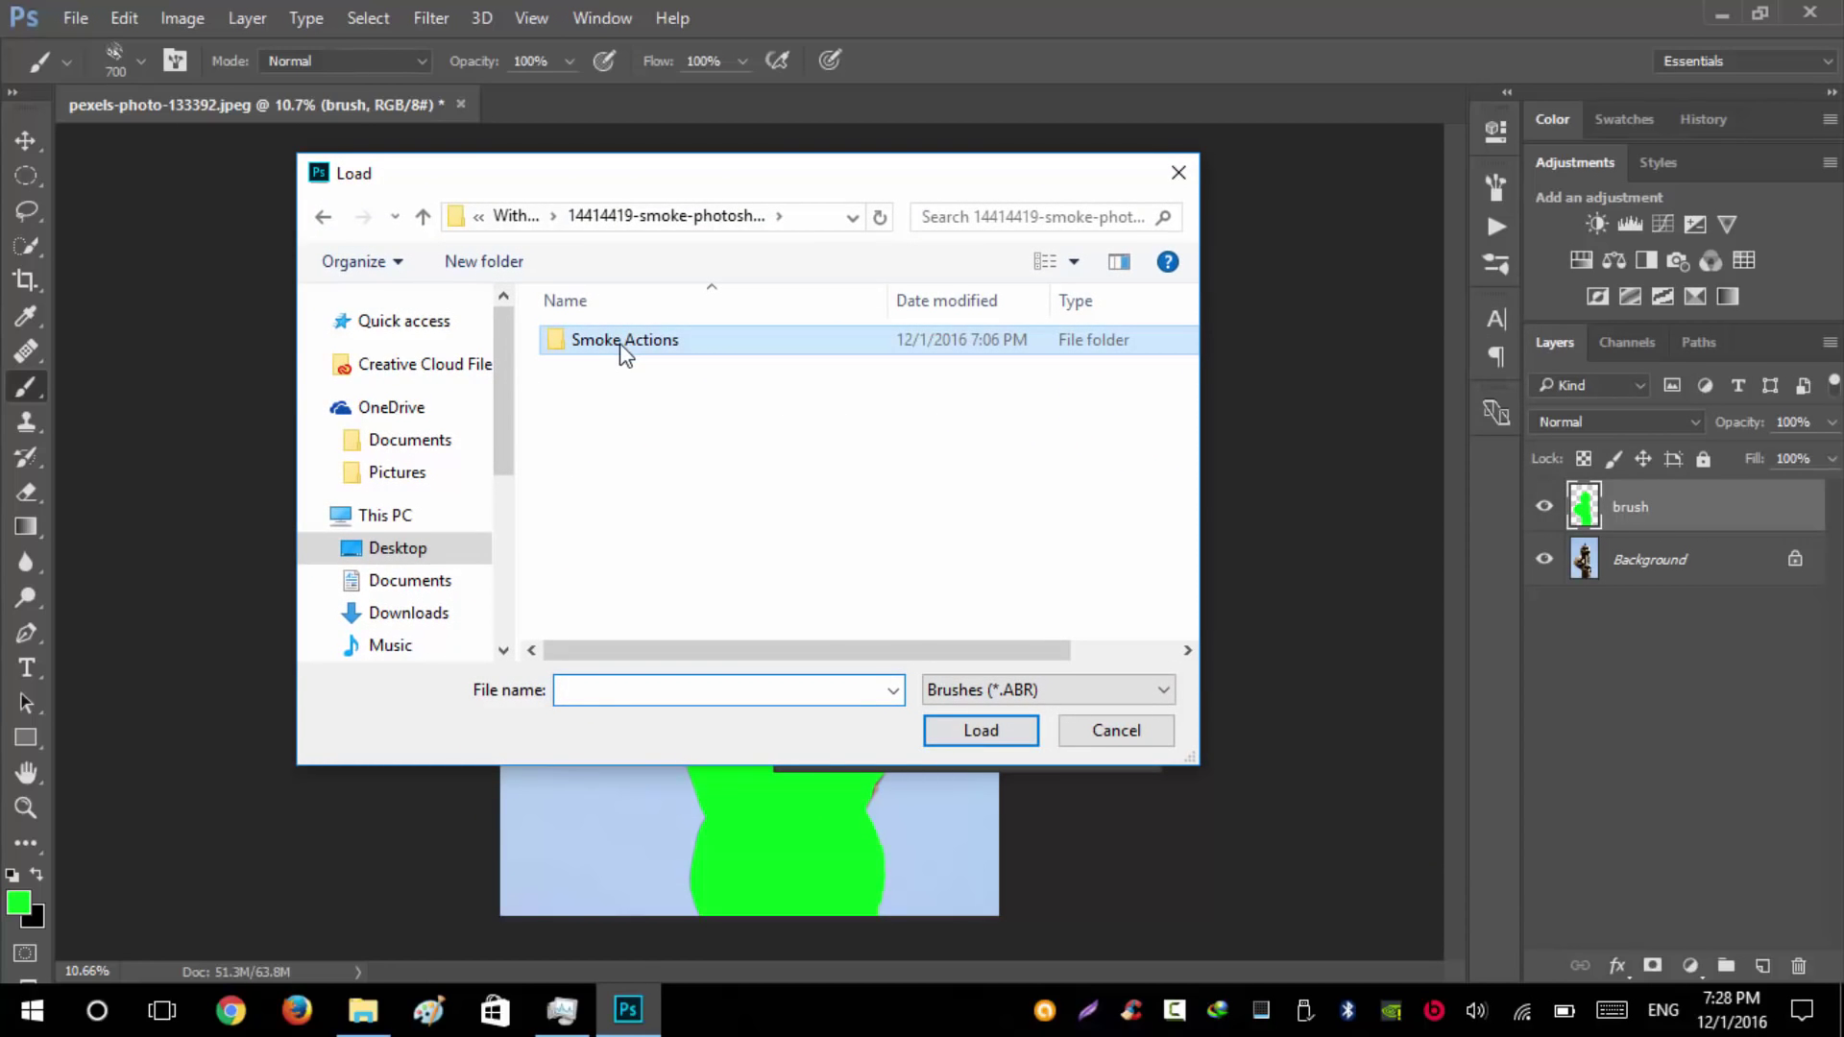
double_click(625, 346)
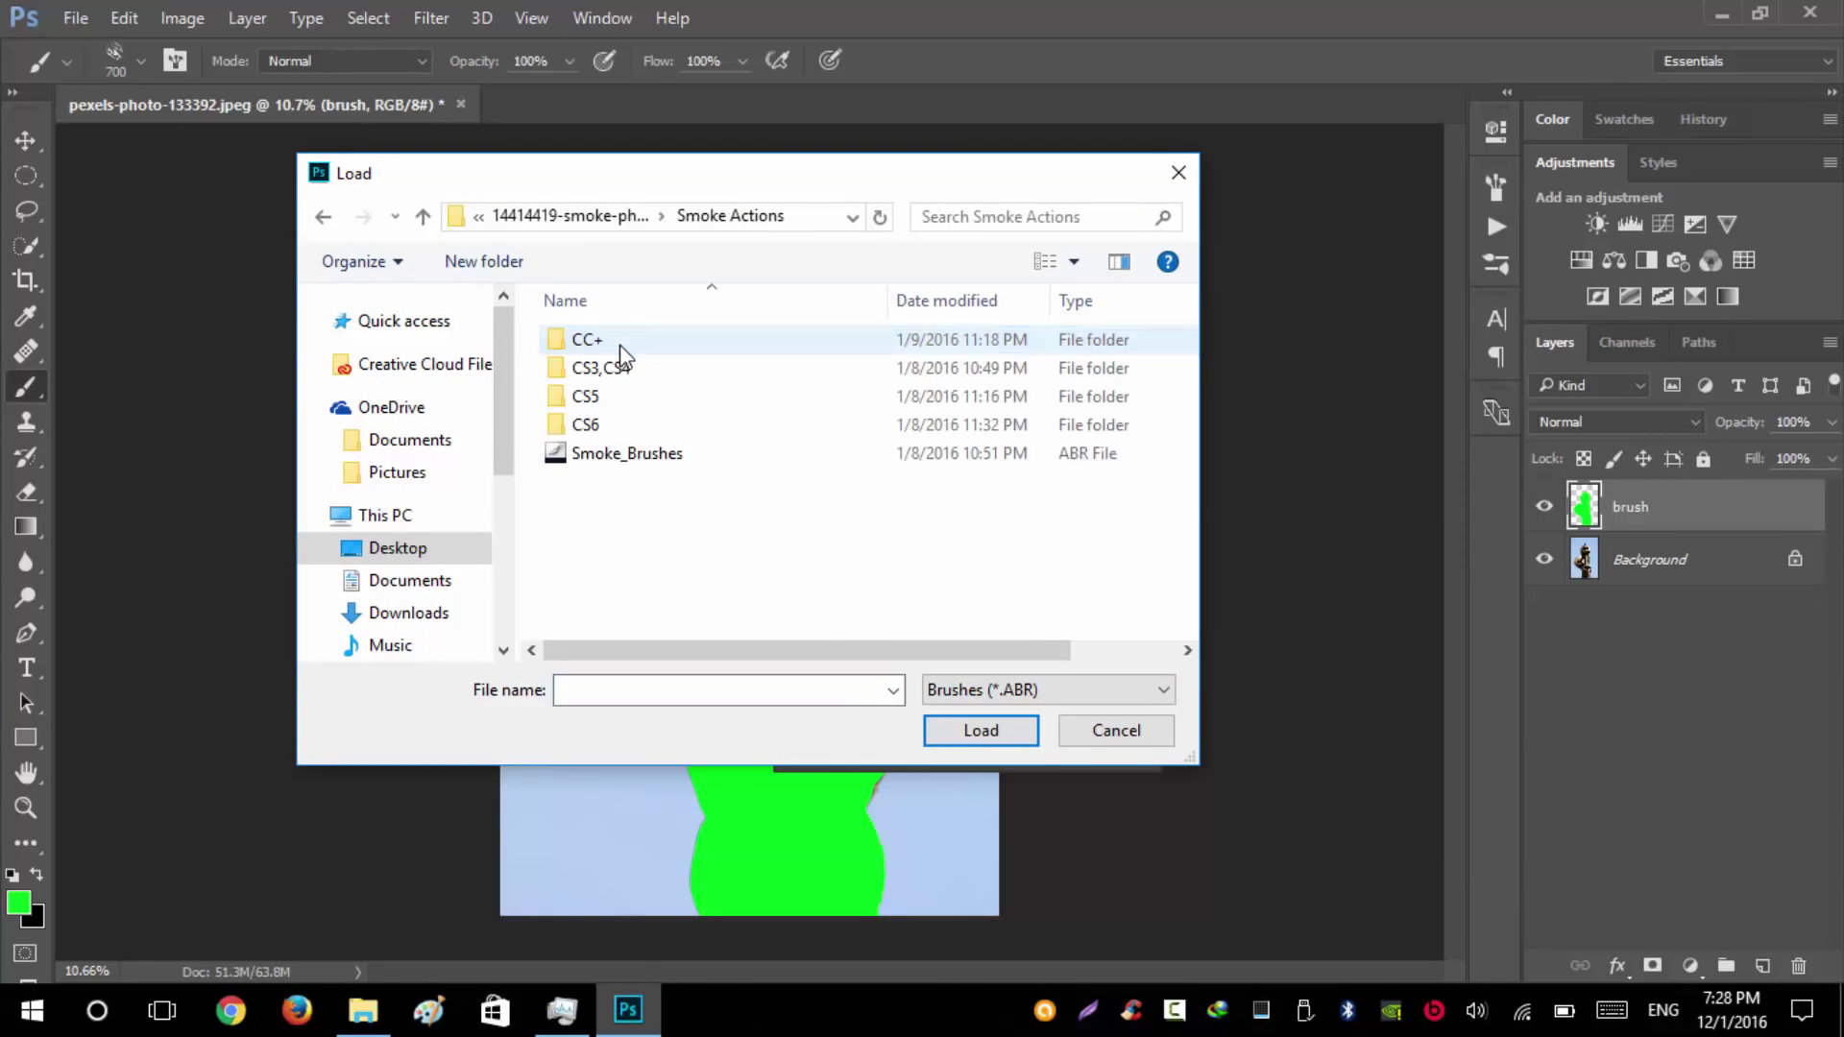
left_click(616, 465)
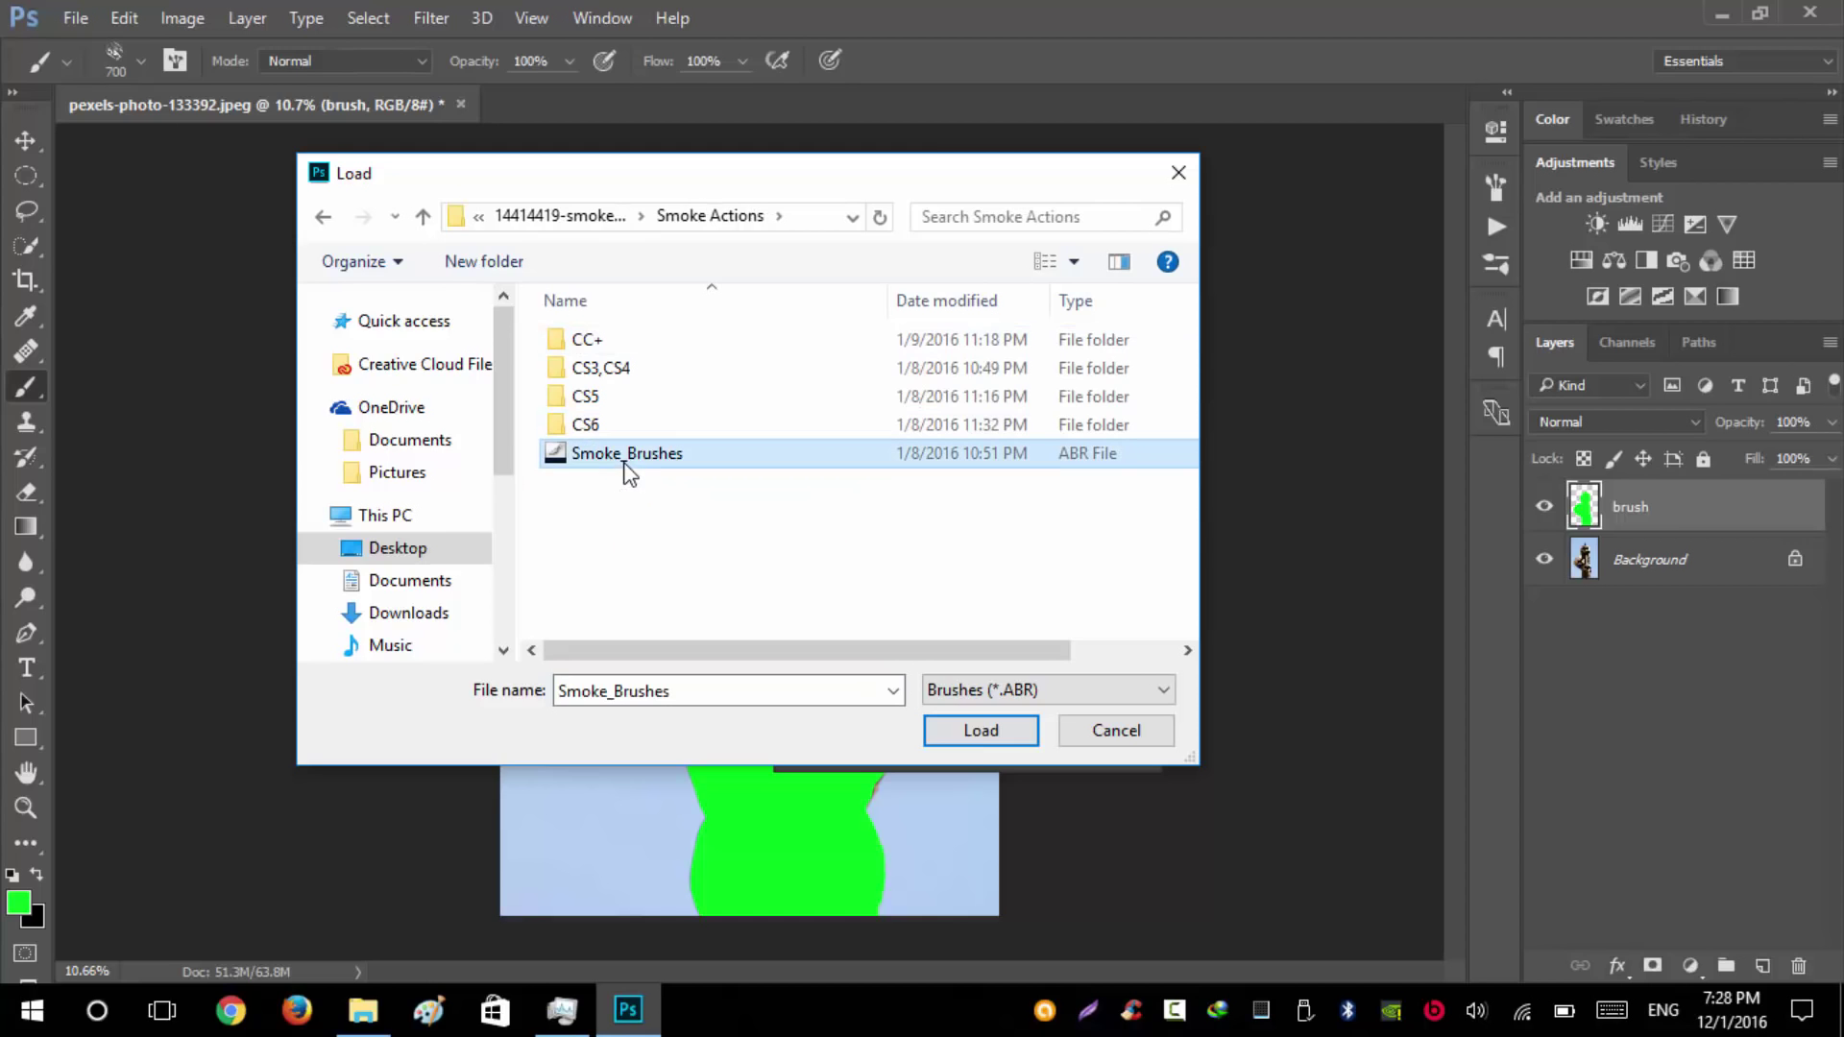
left_click(979, 730)
- Close the brush preset list, leaving a 700-px brush ready for painting
left_click_drag(1093, 689, 1085, 739)
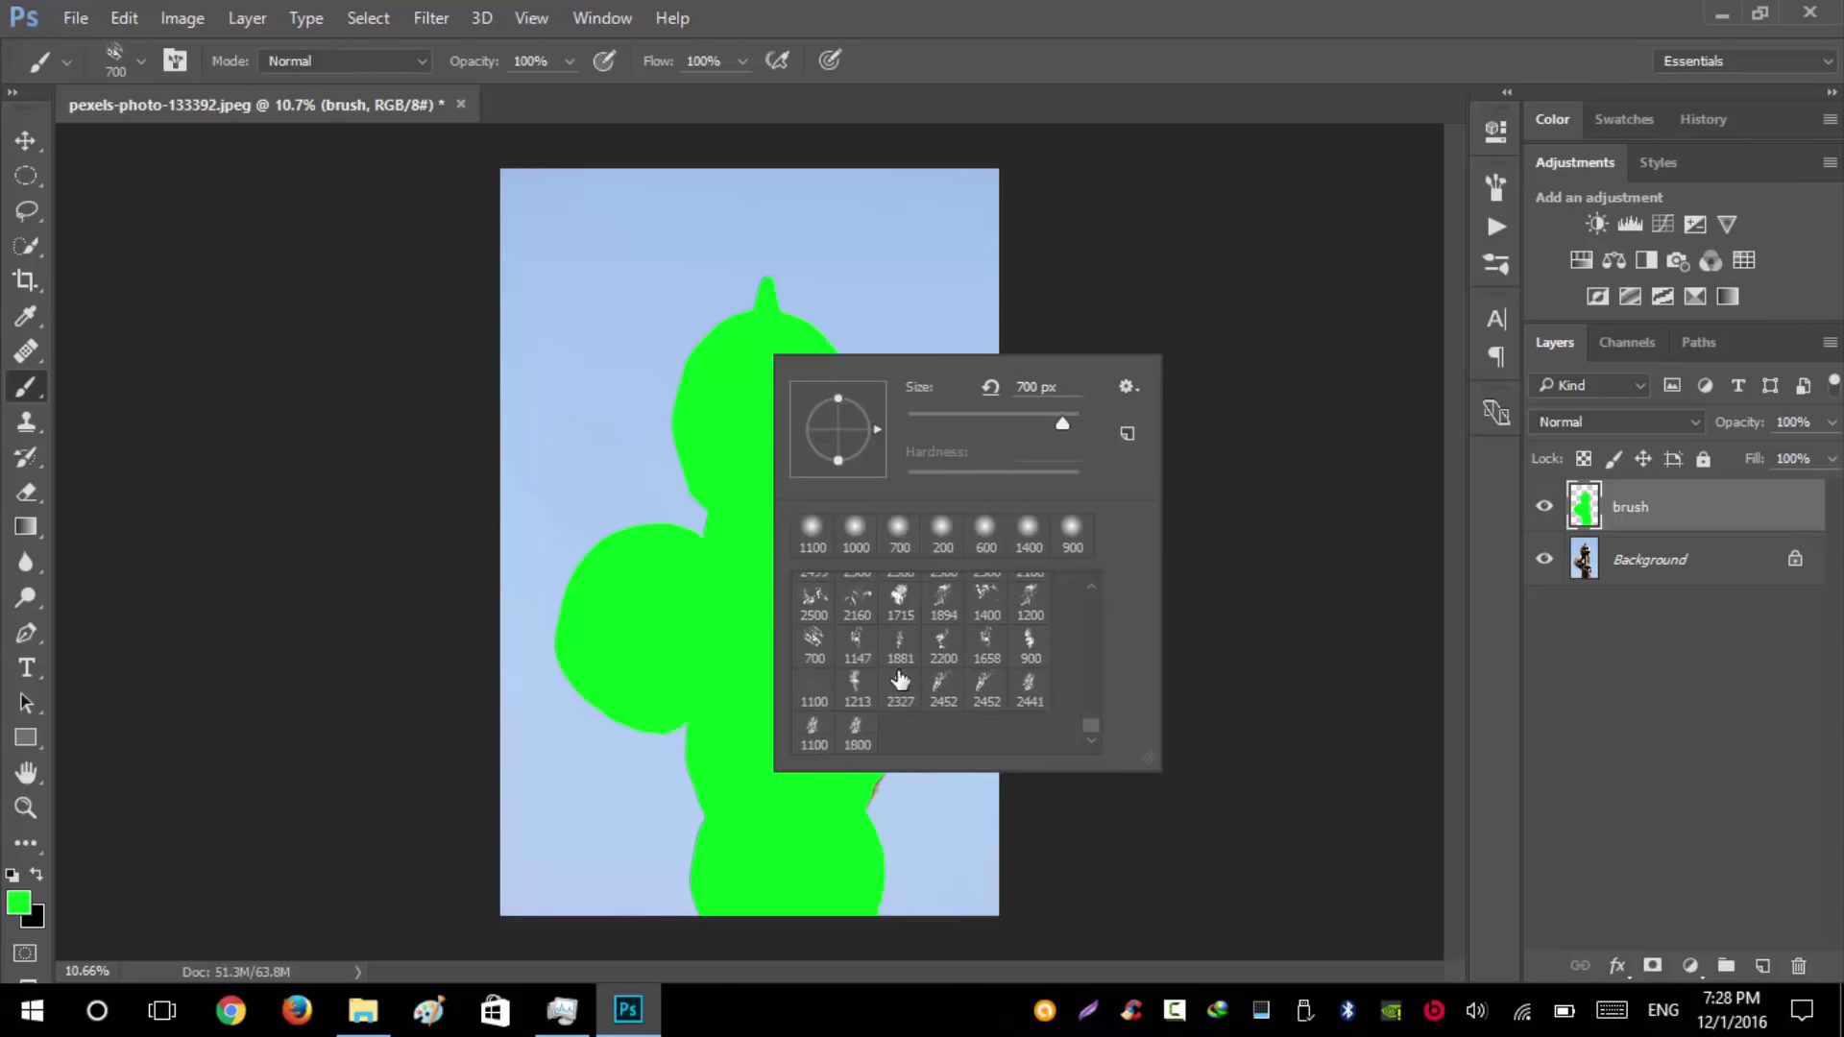
left_click(970, 25)
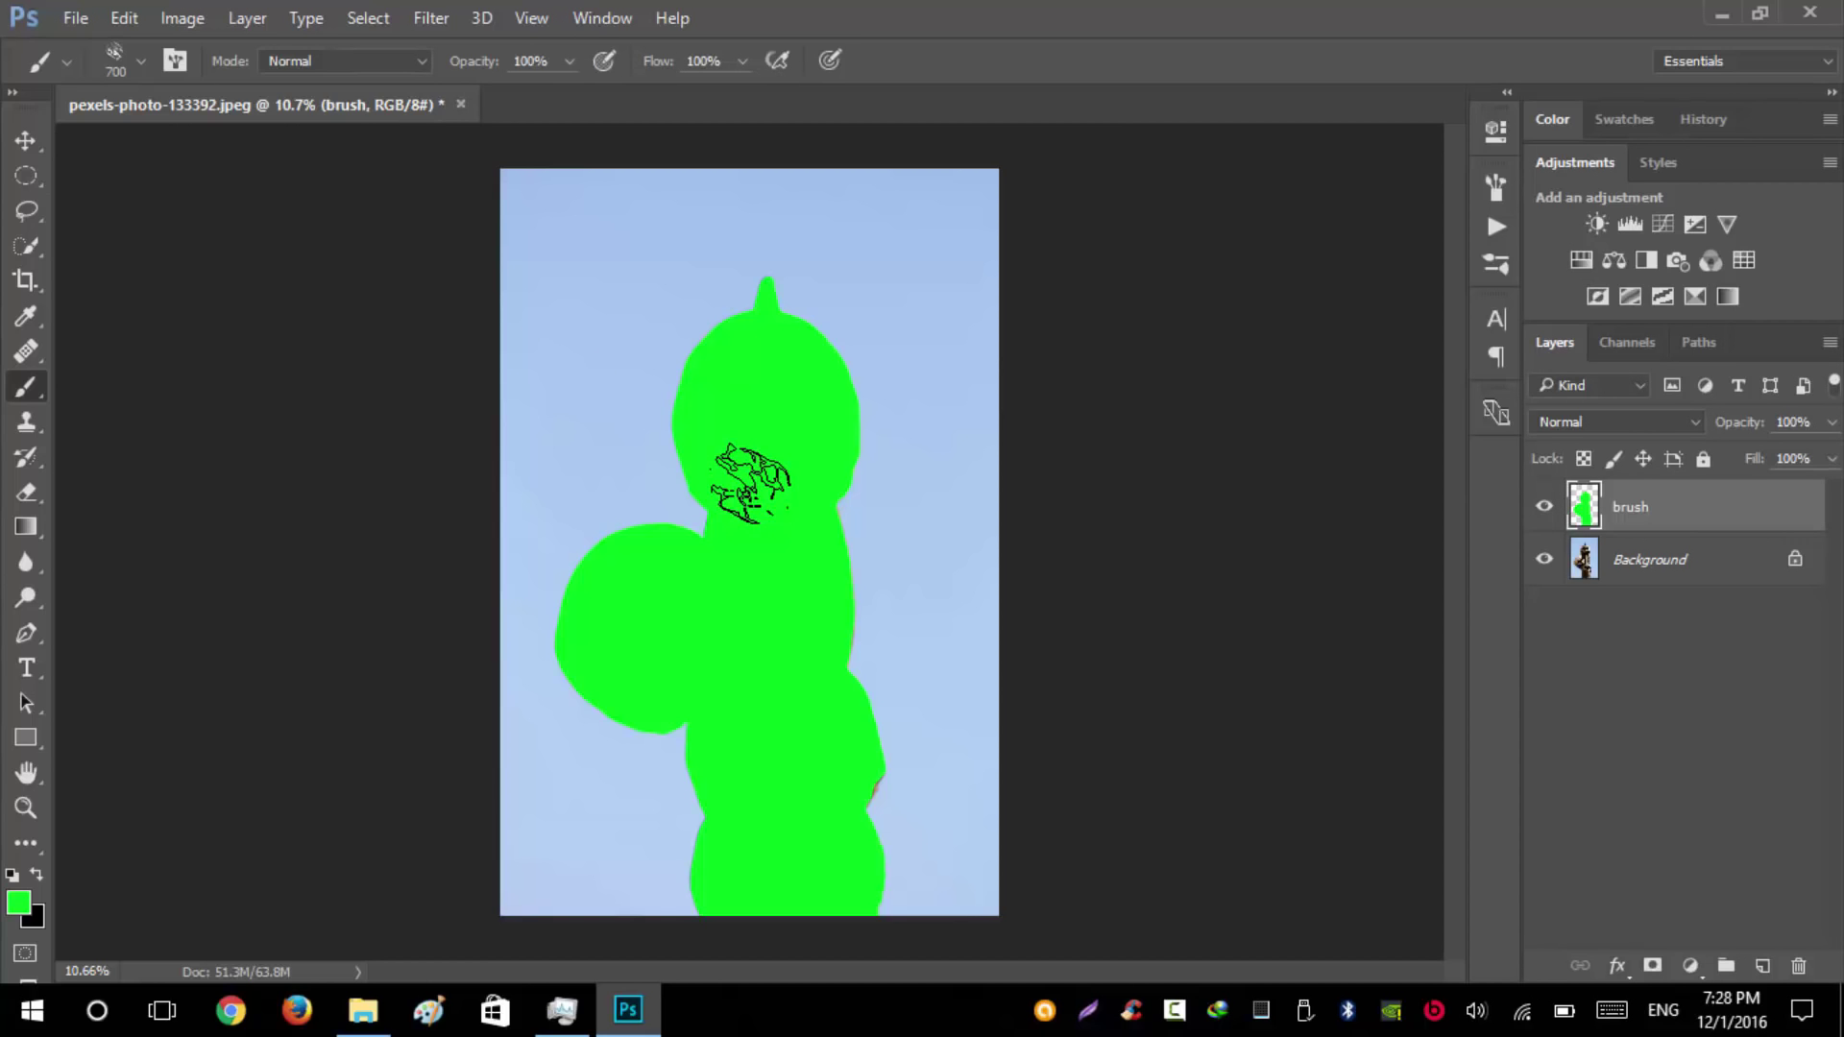
scroll(745, 370, "up", 2)
scroll(755, 365, "down", 1)
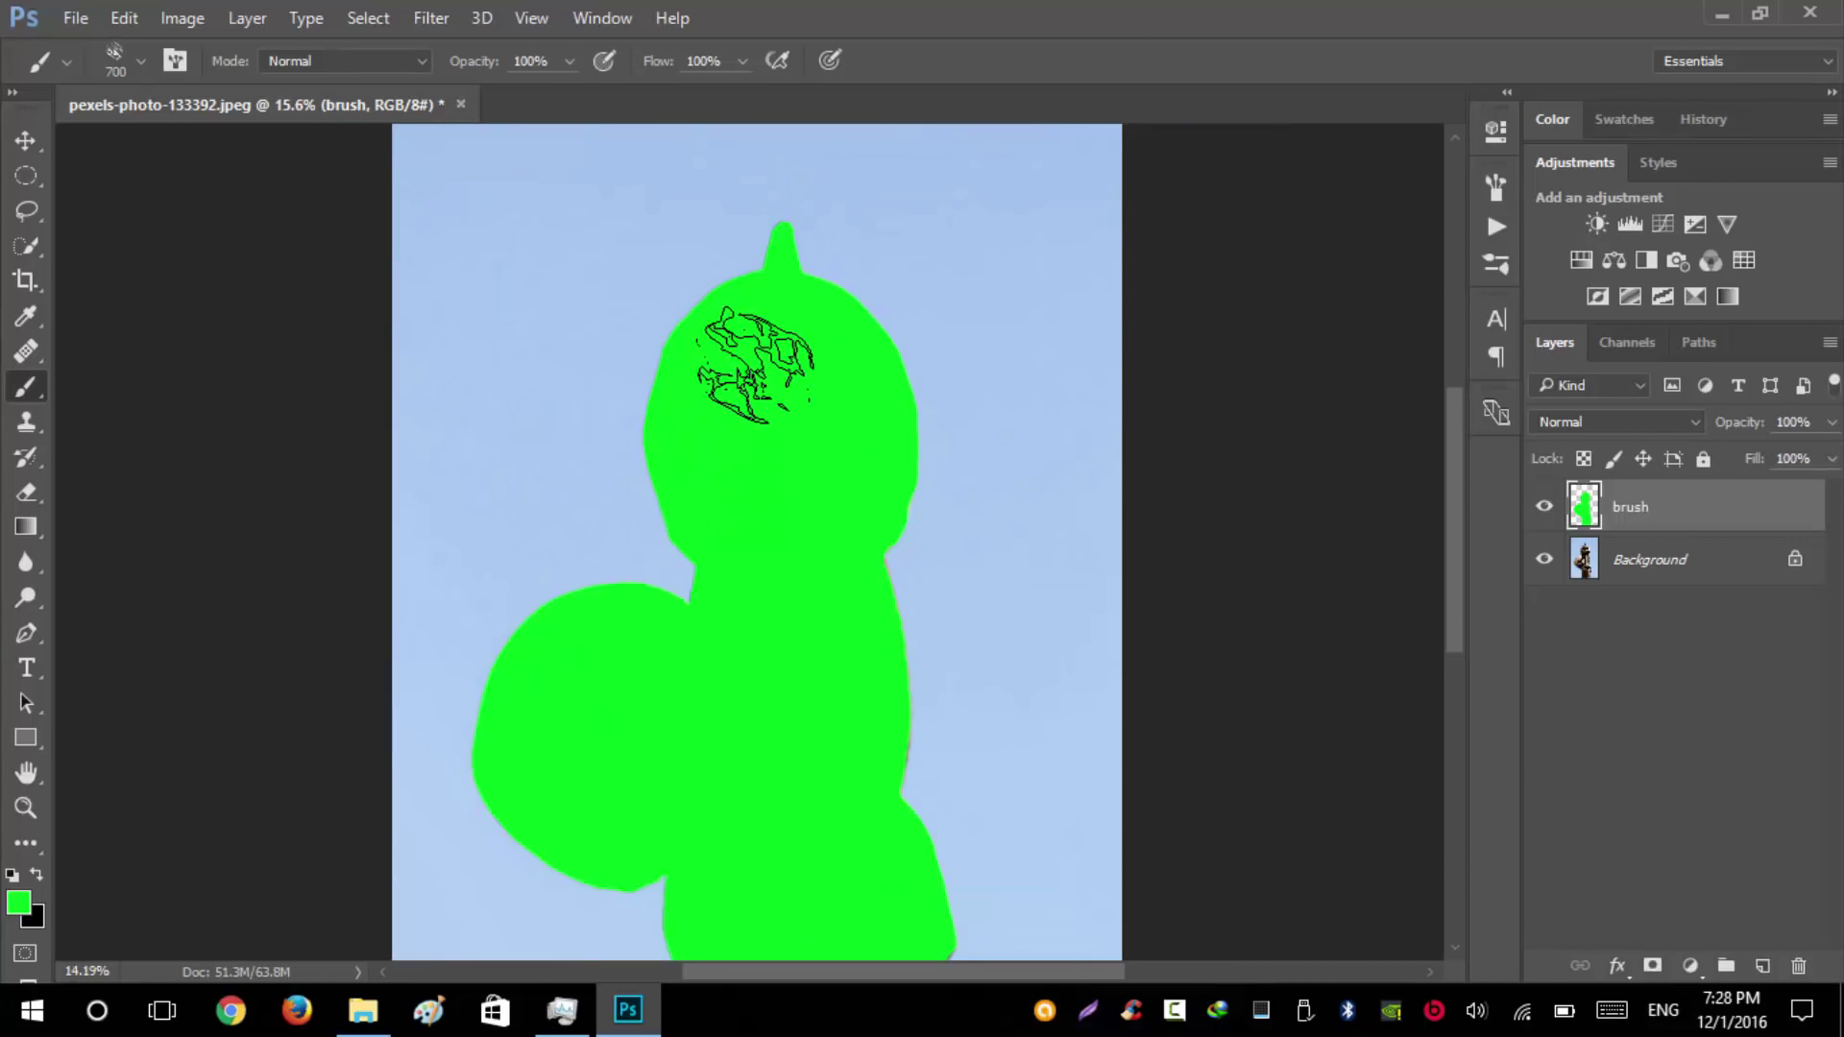
scroll(756, 365, "down", 3)
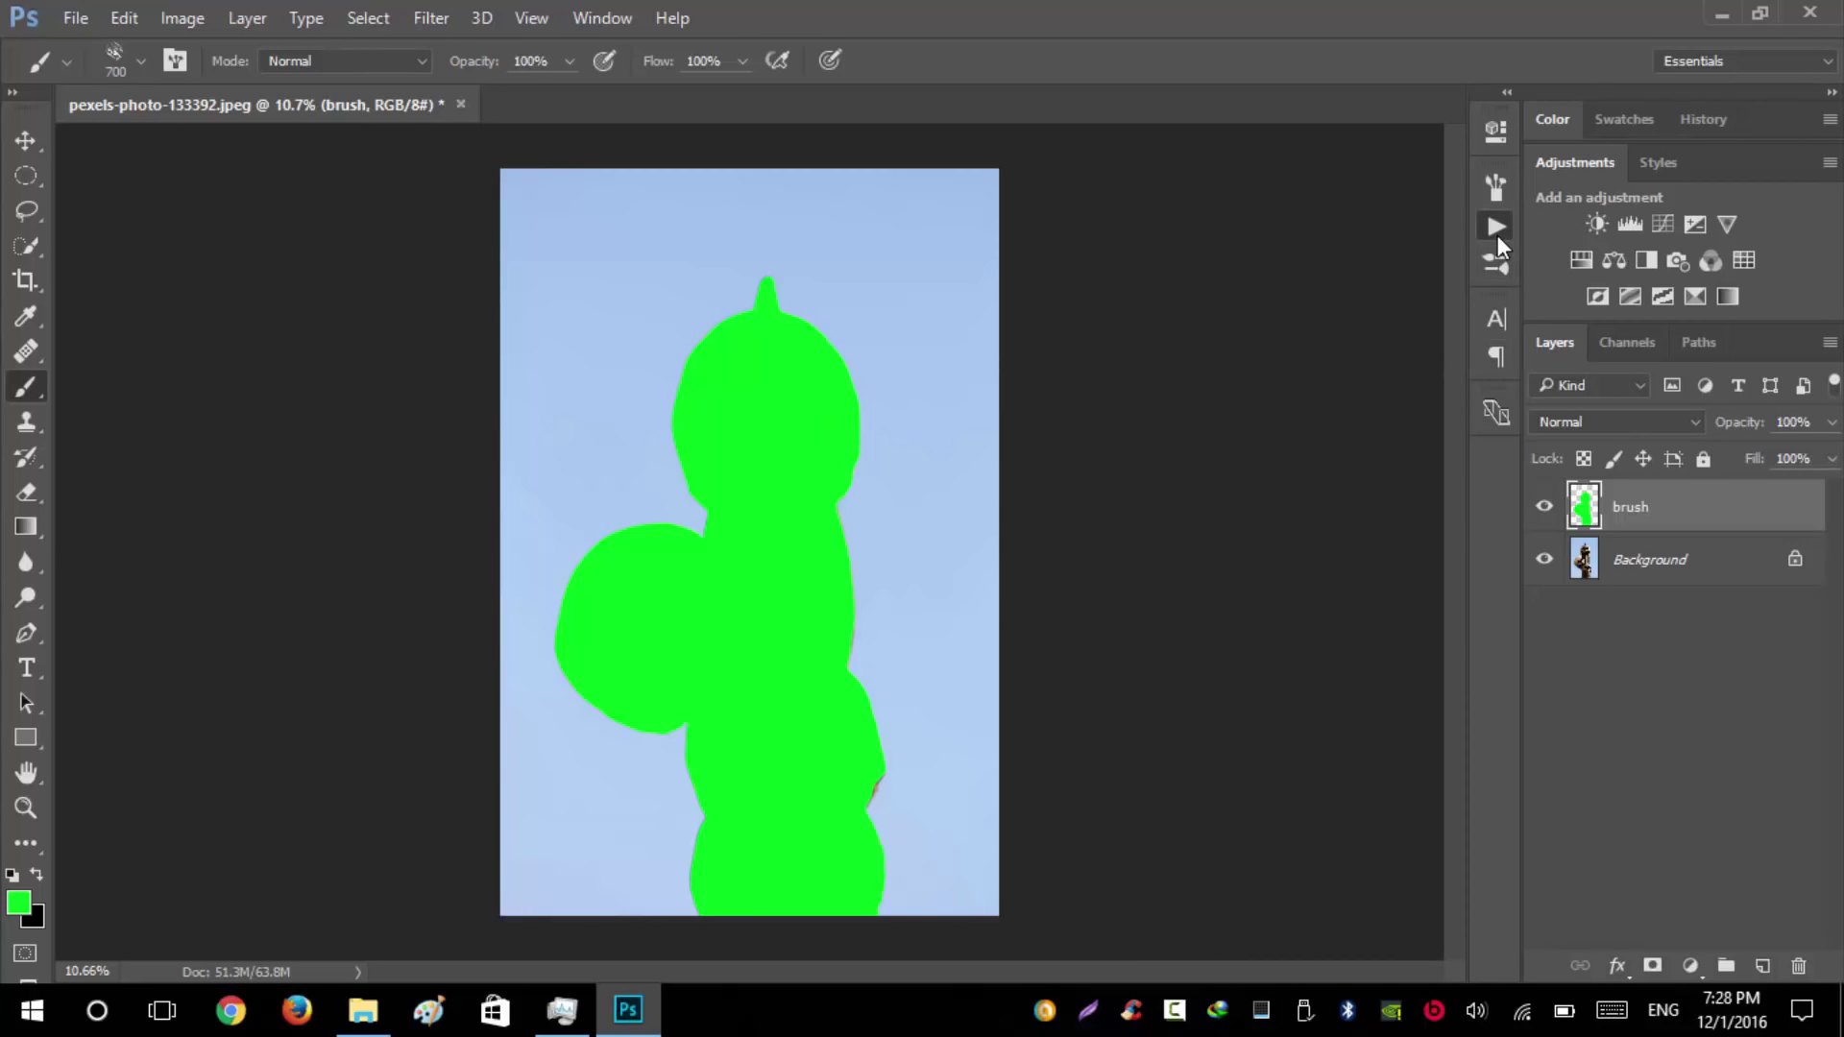
- Show the Actions panel and collapse the existing Smoke action set
left_click(1496, 228)
scroll(1215, 464, "up", 1)
scroll(1214, 464, "up", 3)
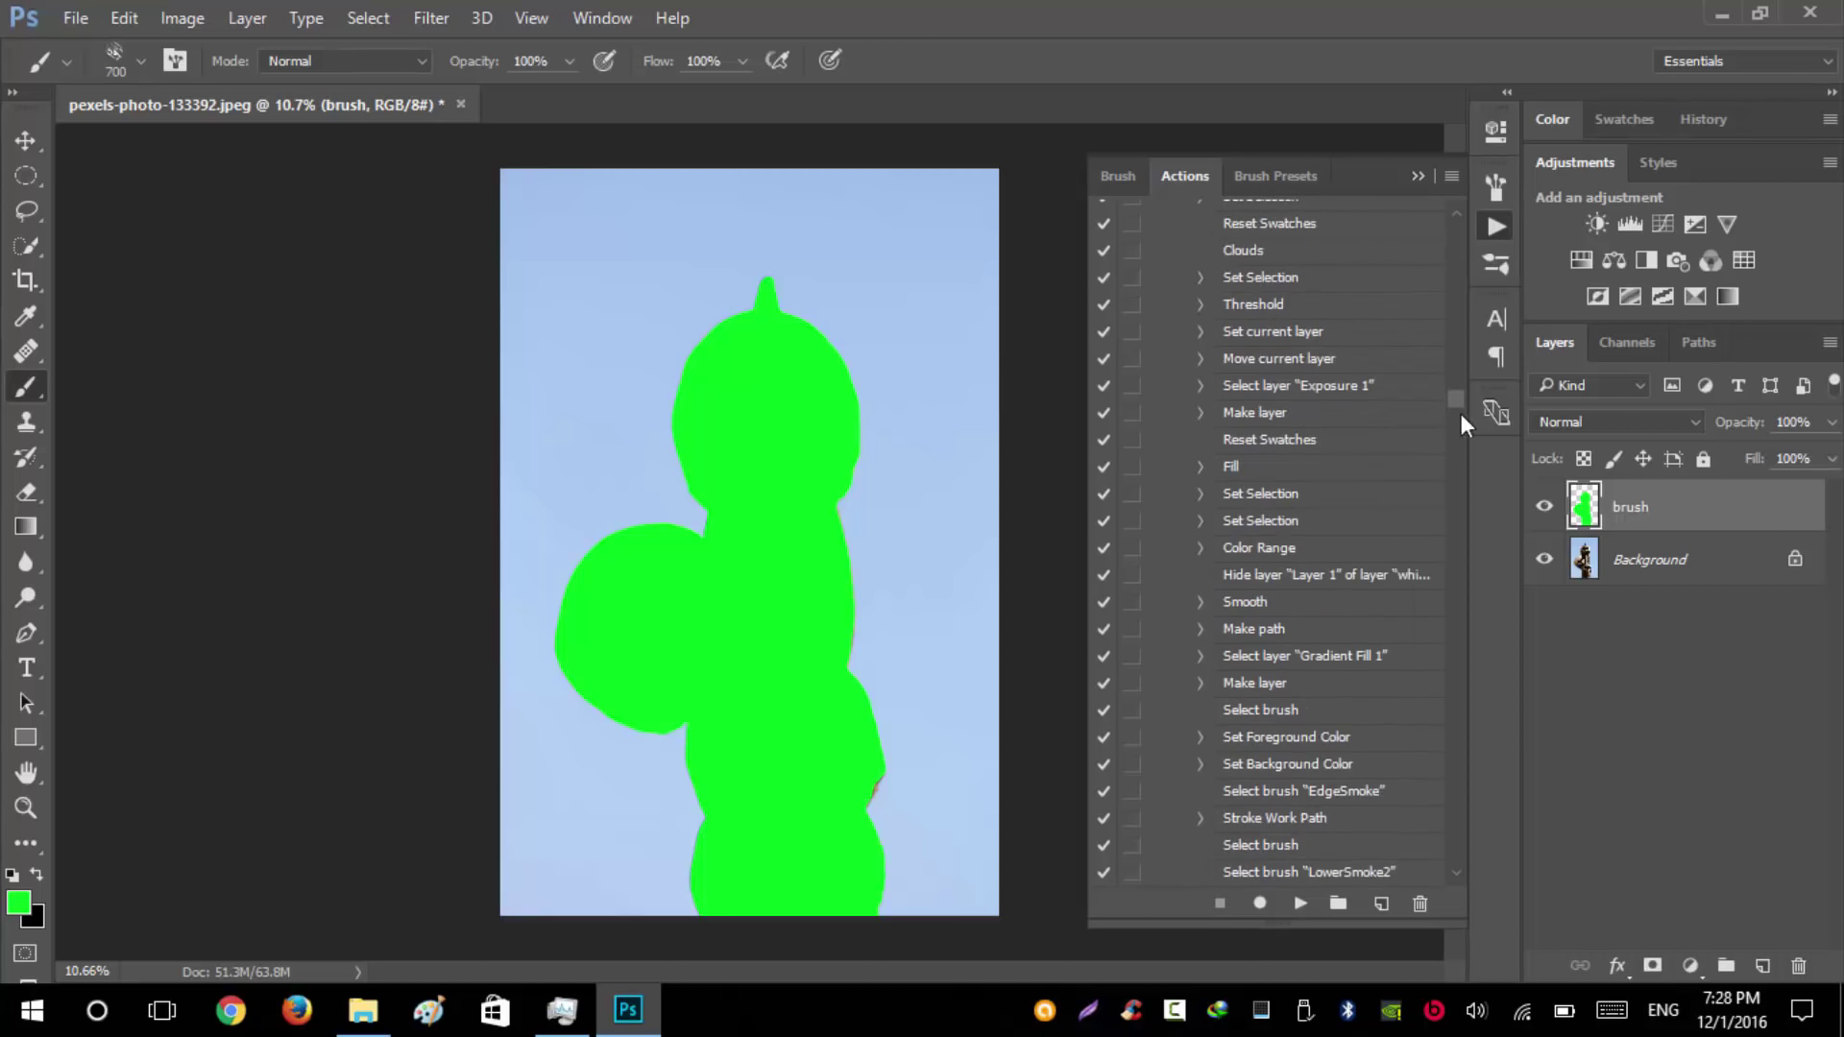
left_click_drag(1457, 398, 1458, 227)
left_click(1178, 384)
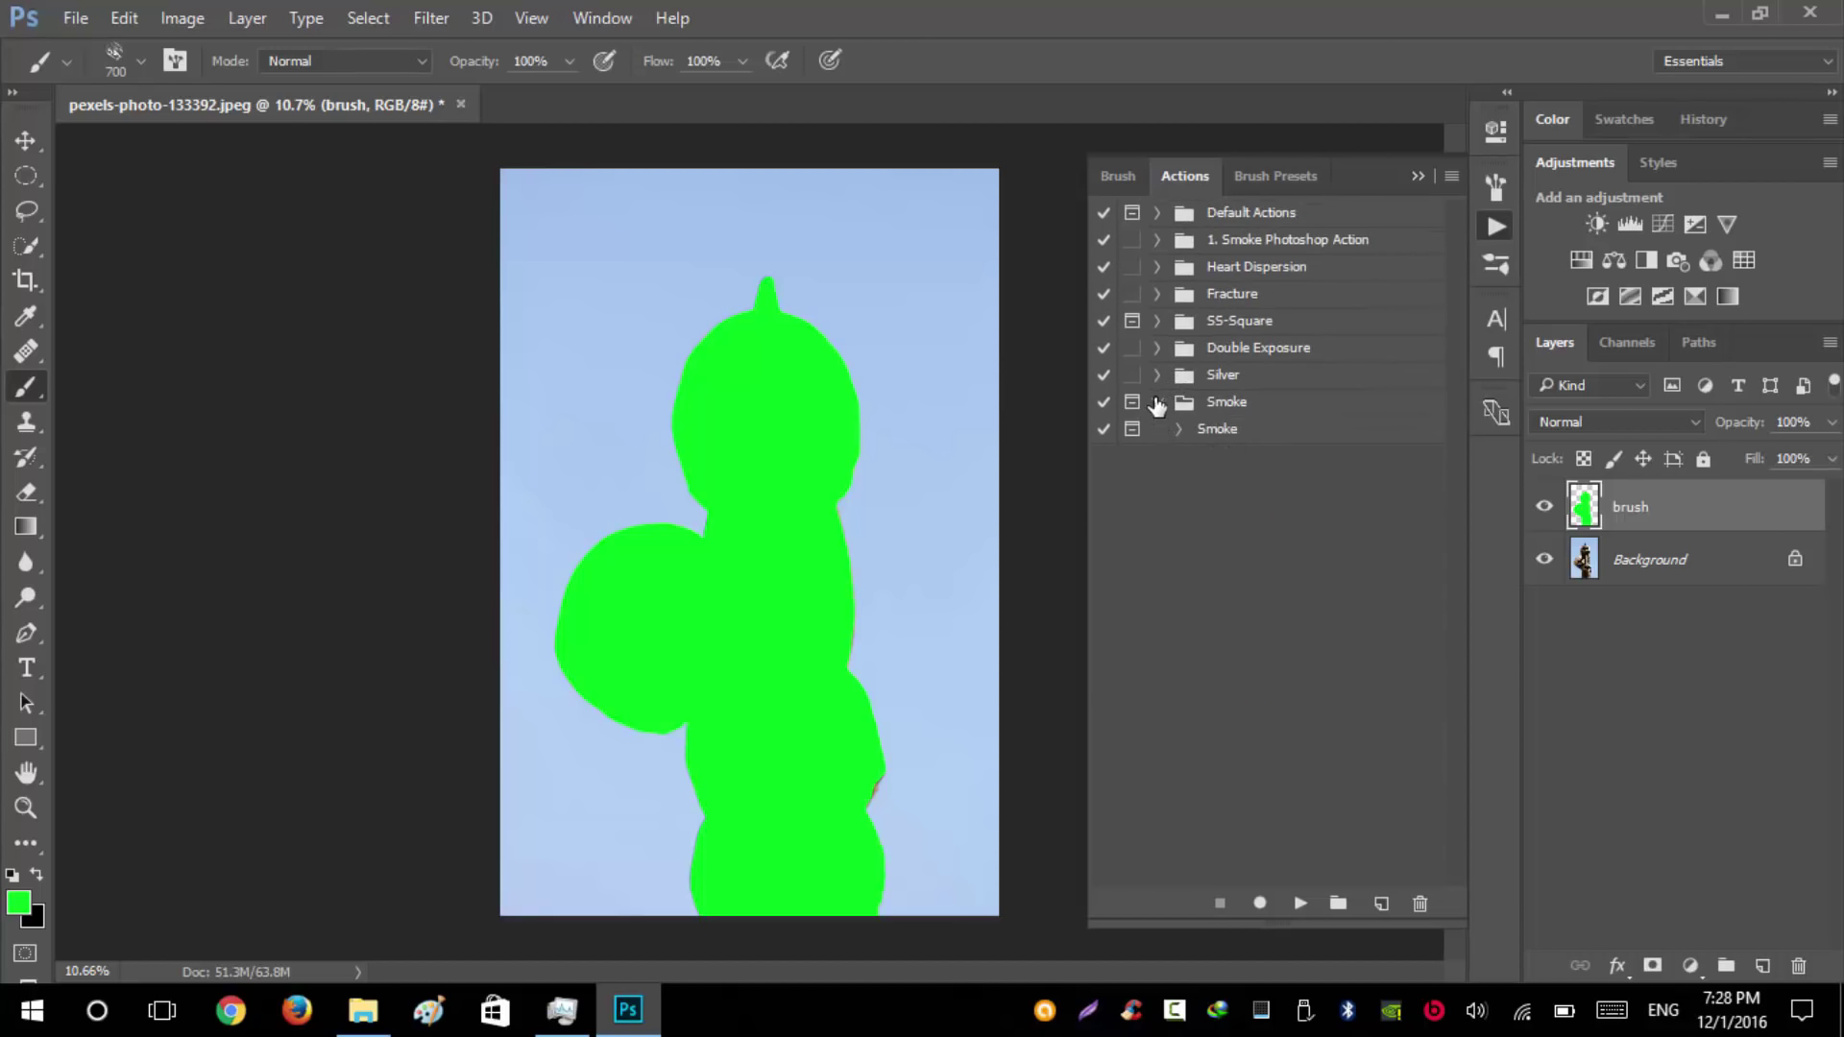
left_click(1156, 402)
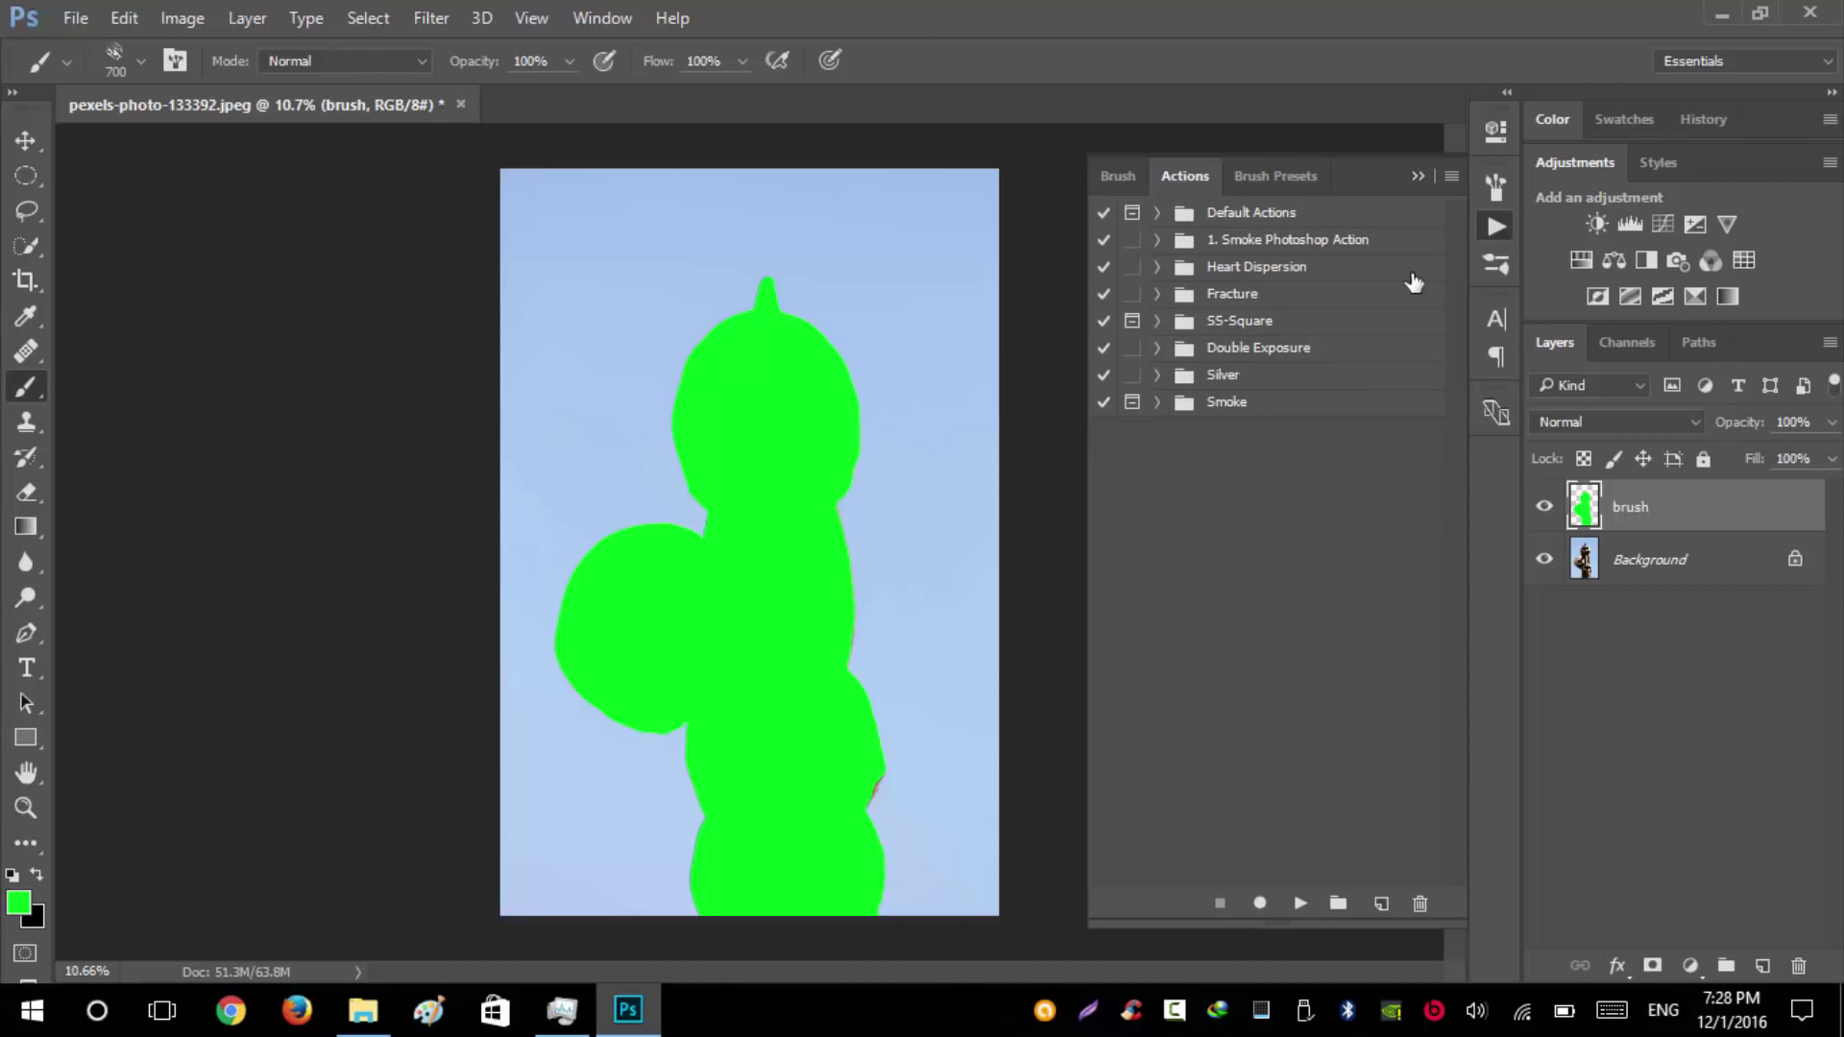
- Load the Smoke.atn actions file from the Smoke Actions > CC+ folder
left_click(1450, 177)
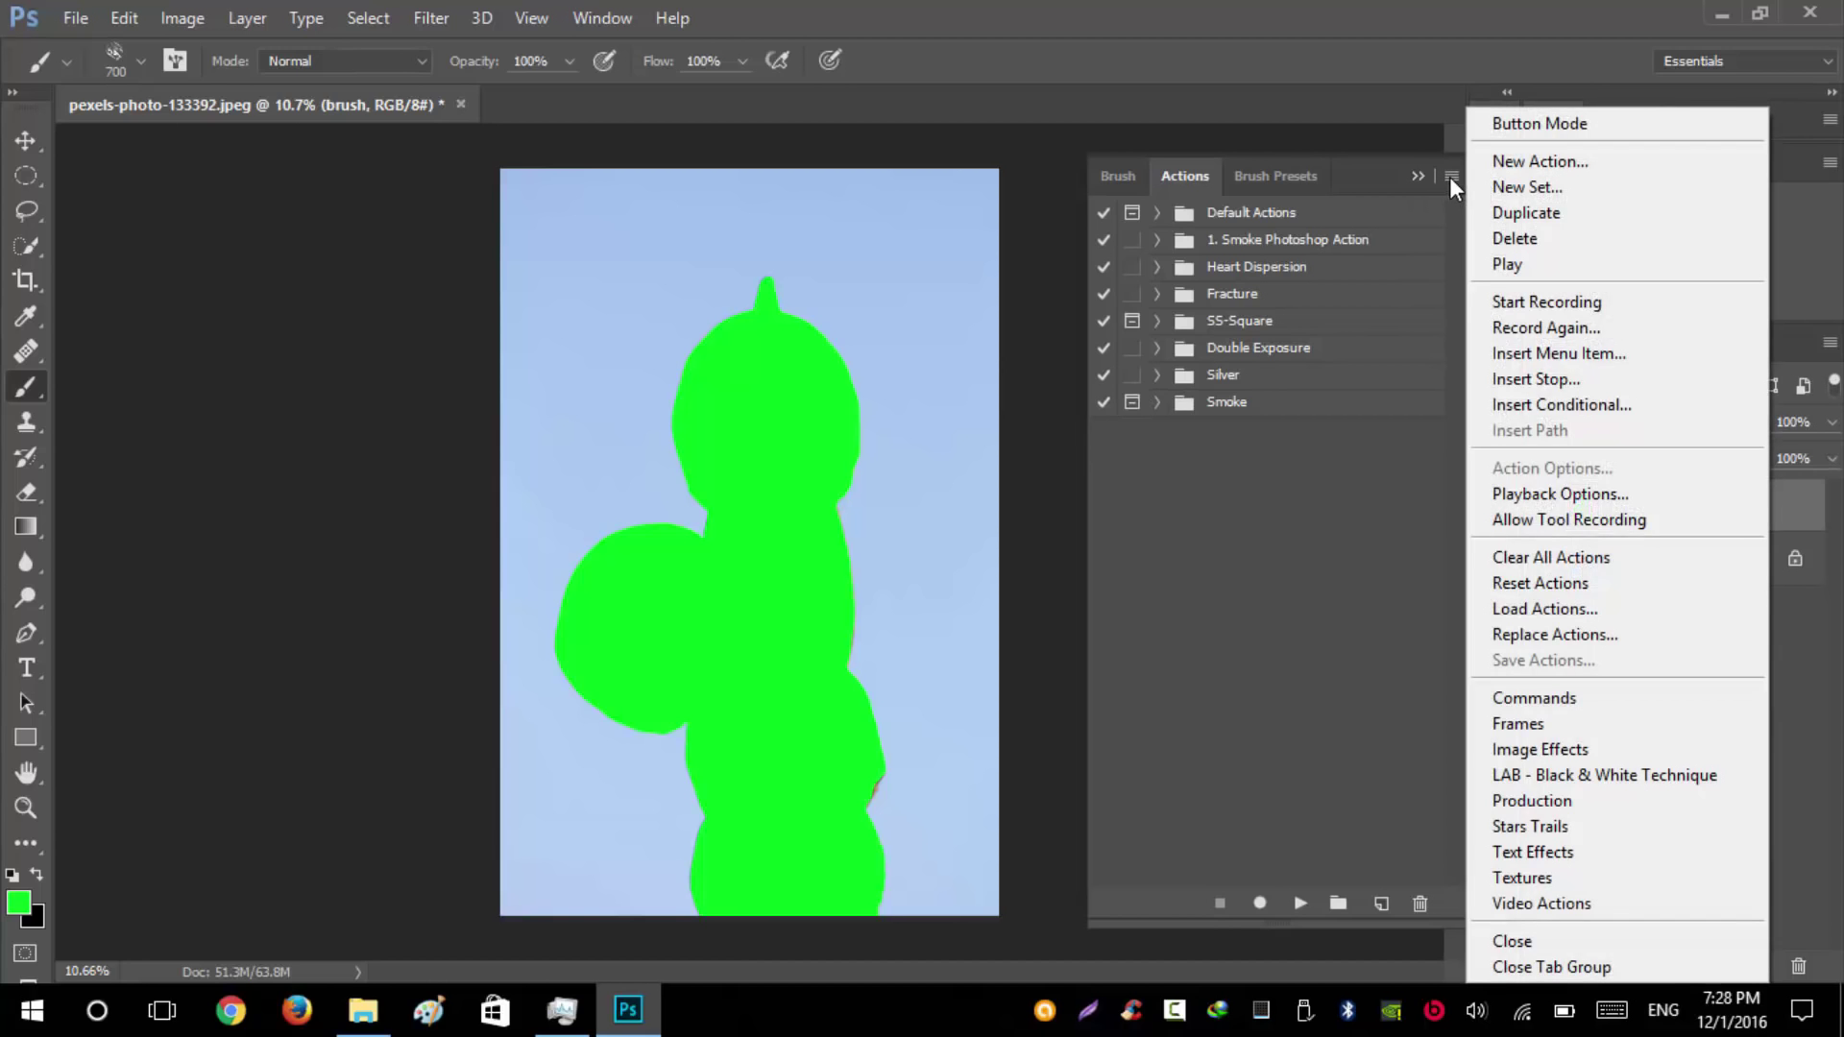
left_click(1548, 601)
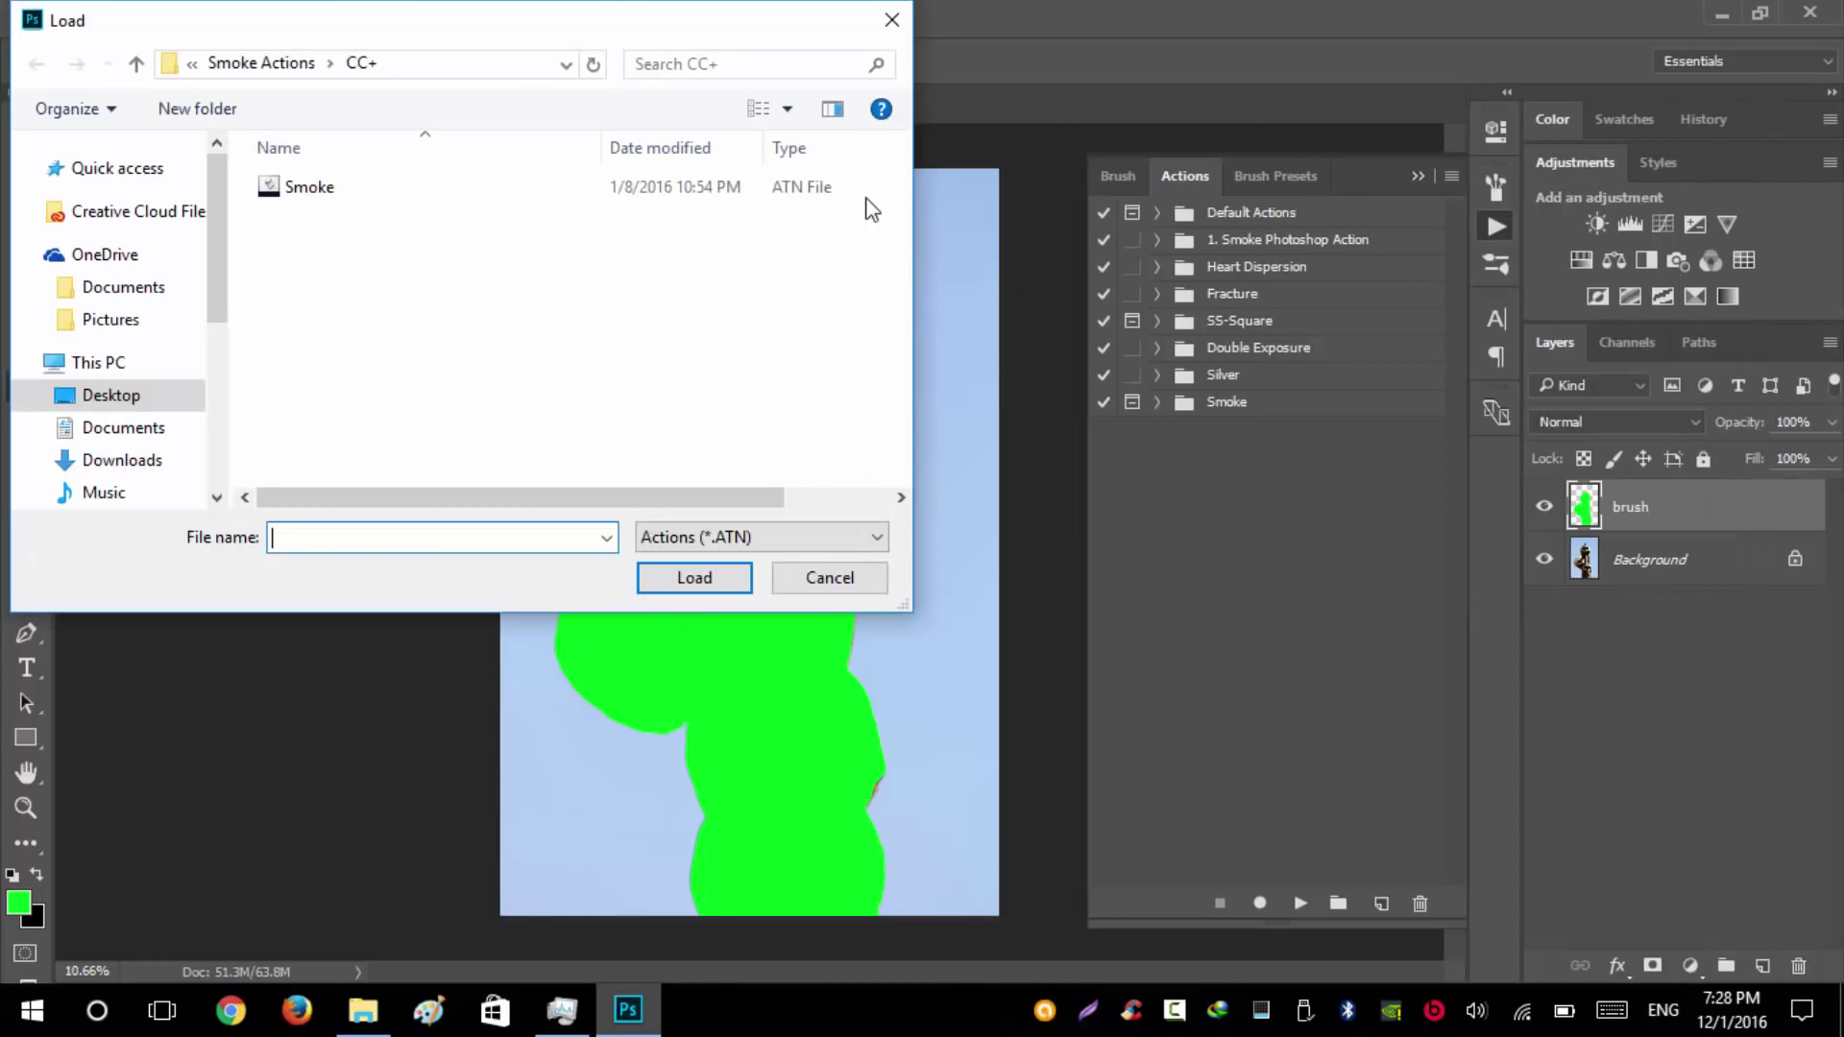
left_click_drag(623, 21, 831, 85)
left_click(344, 128)
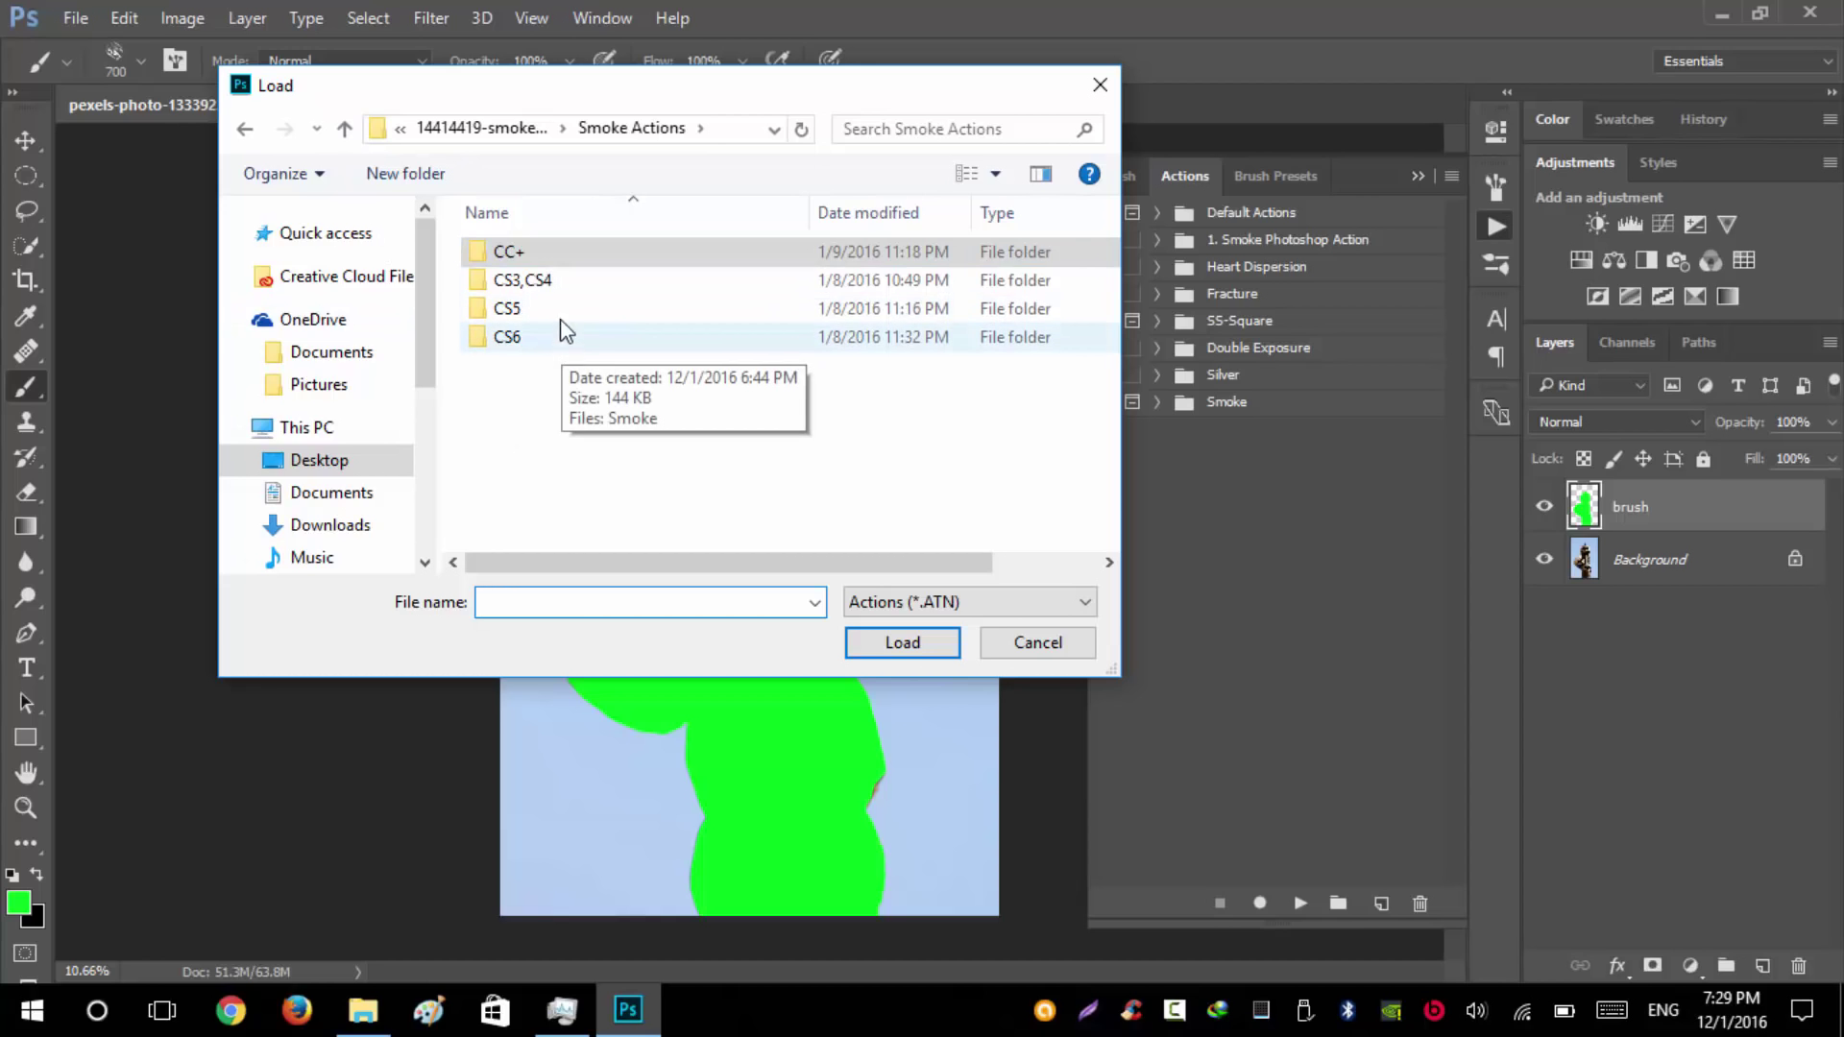
double_click(556, 261)
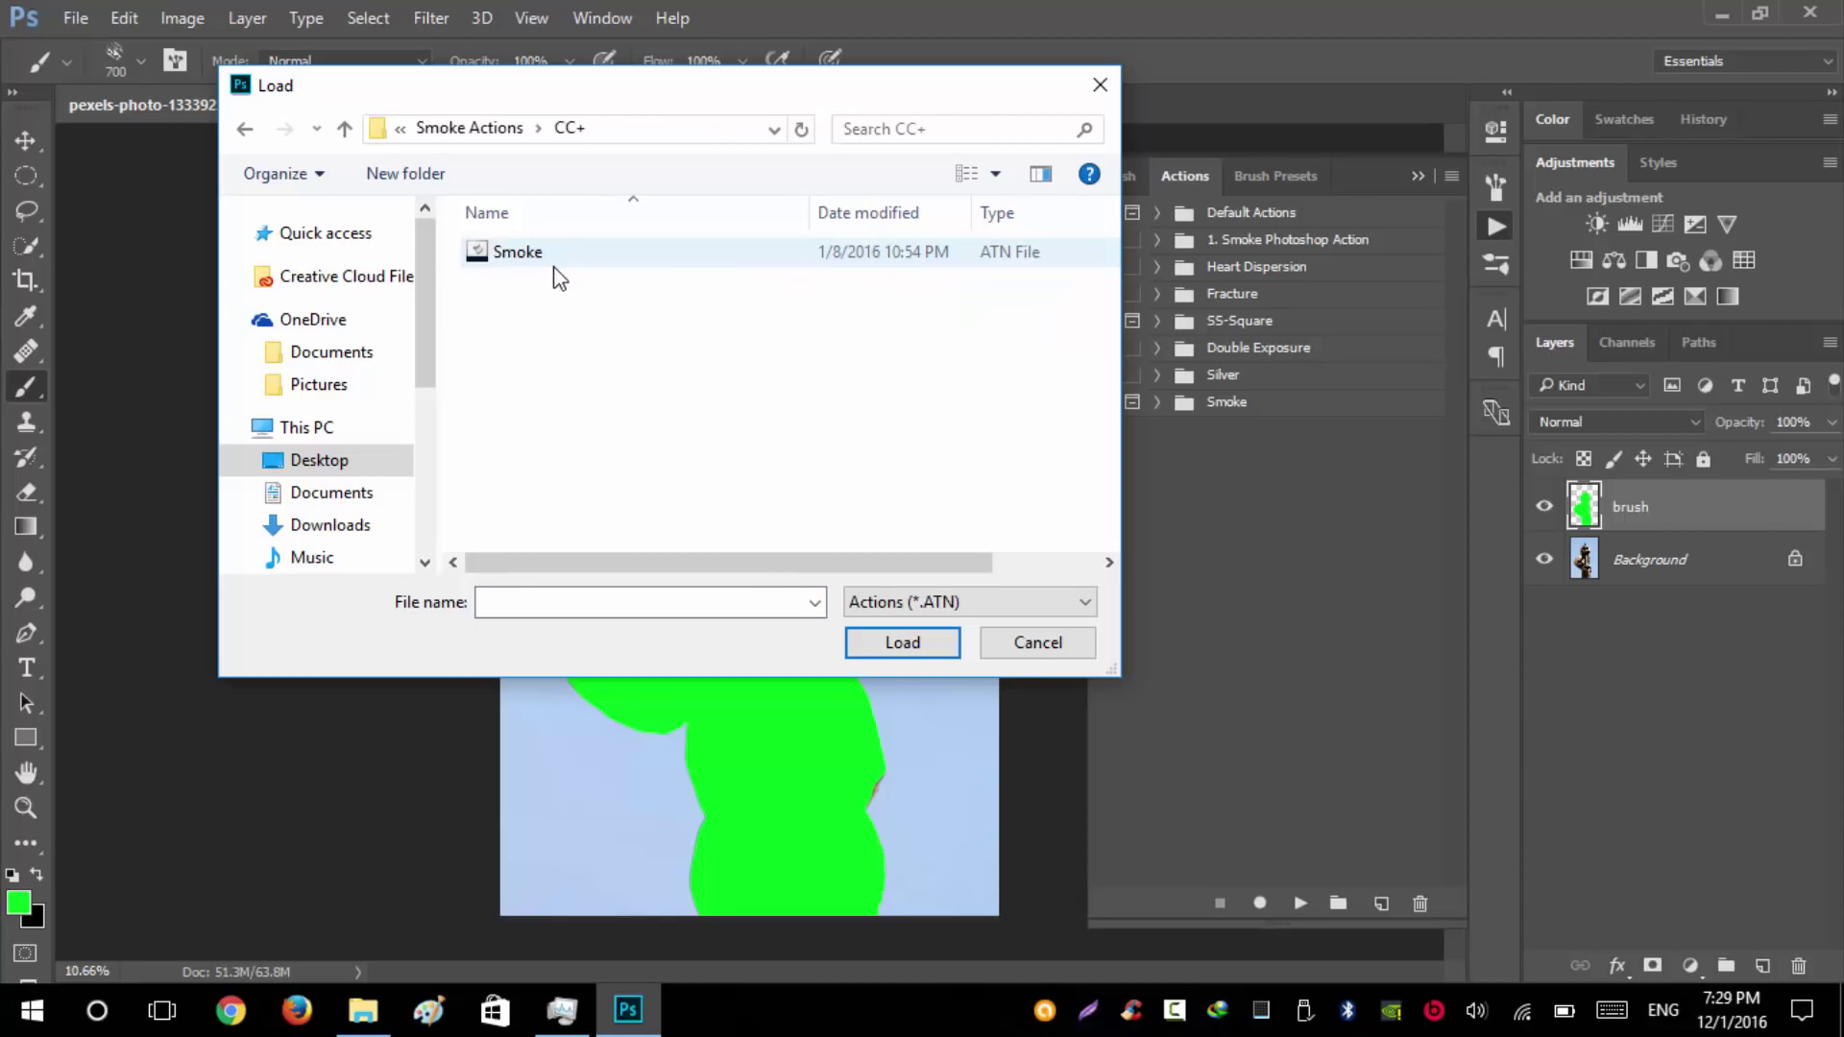
left_click(553, 263)
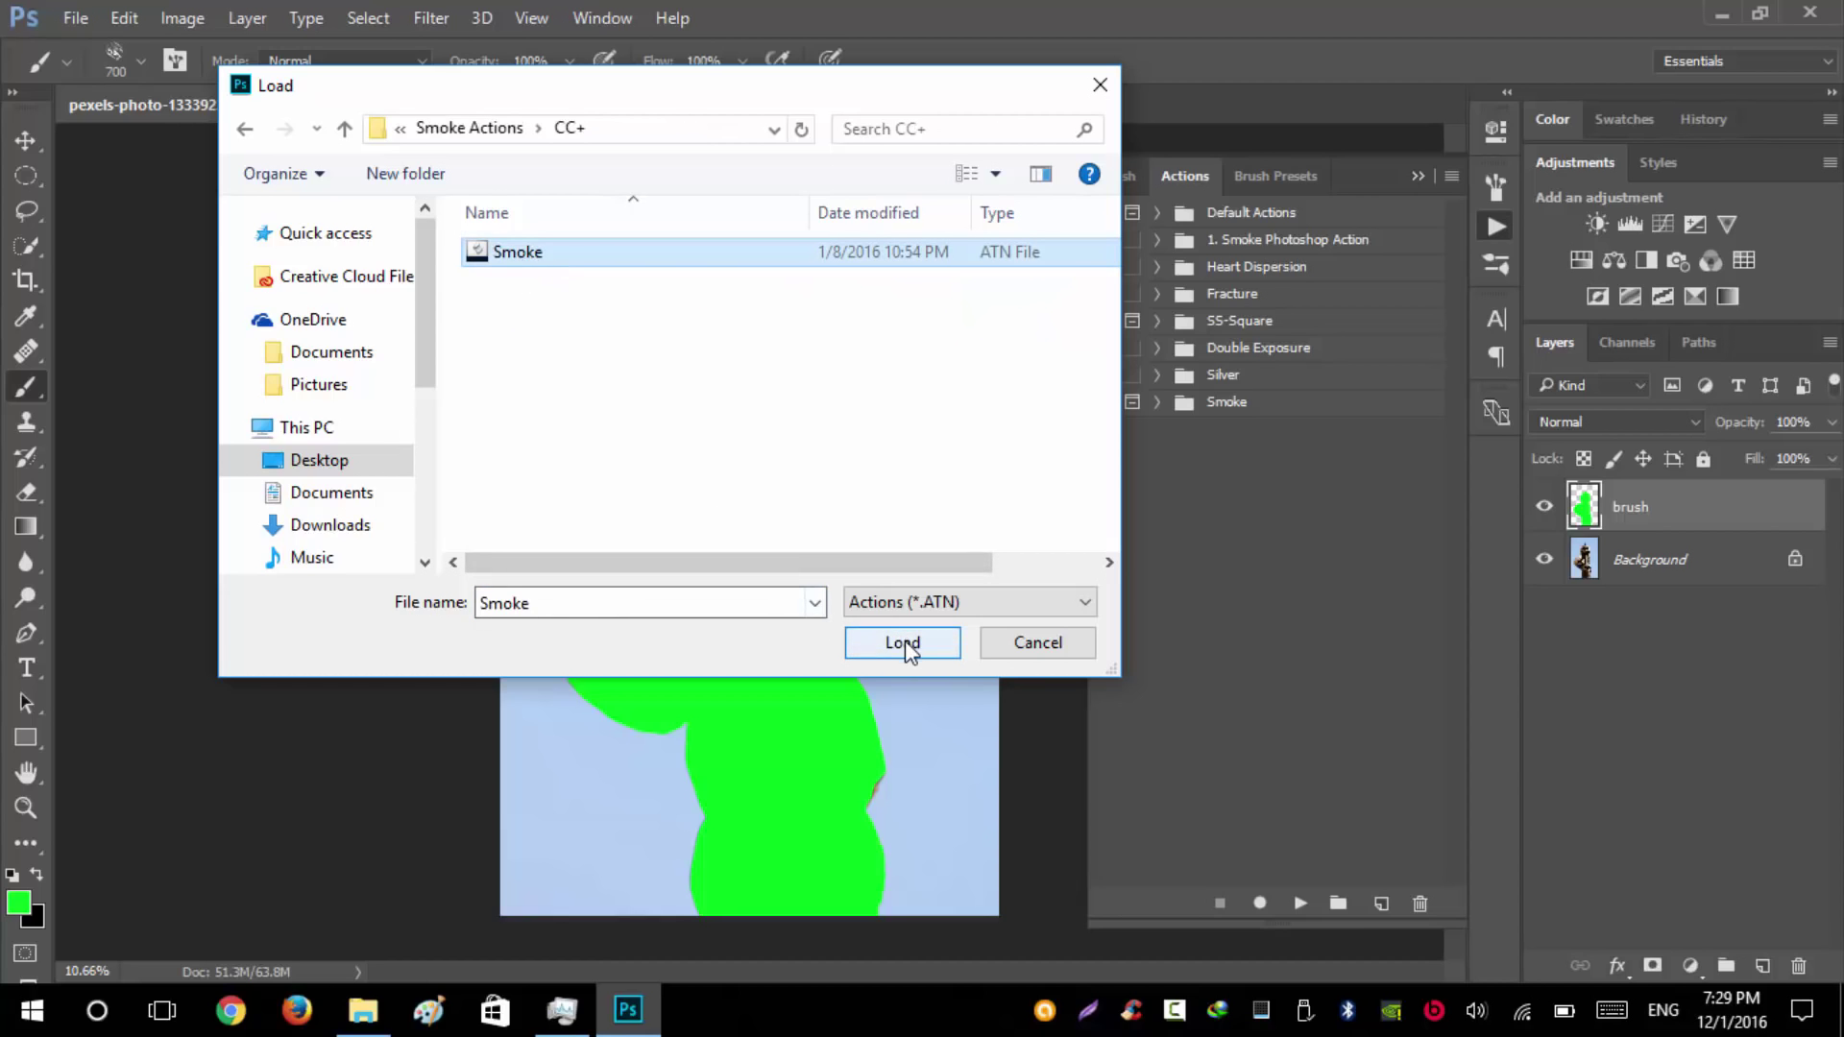
left_click(1006, 643)
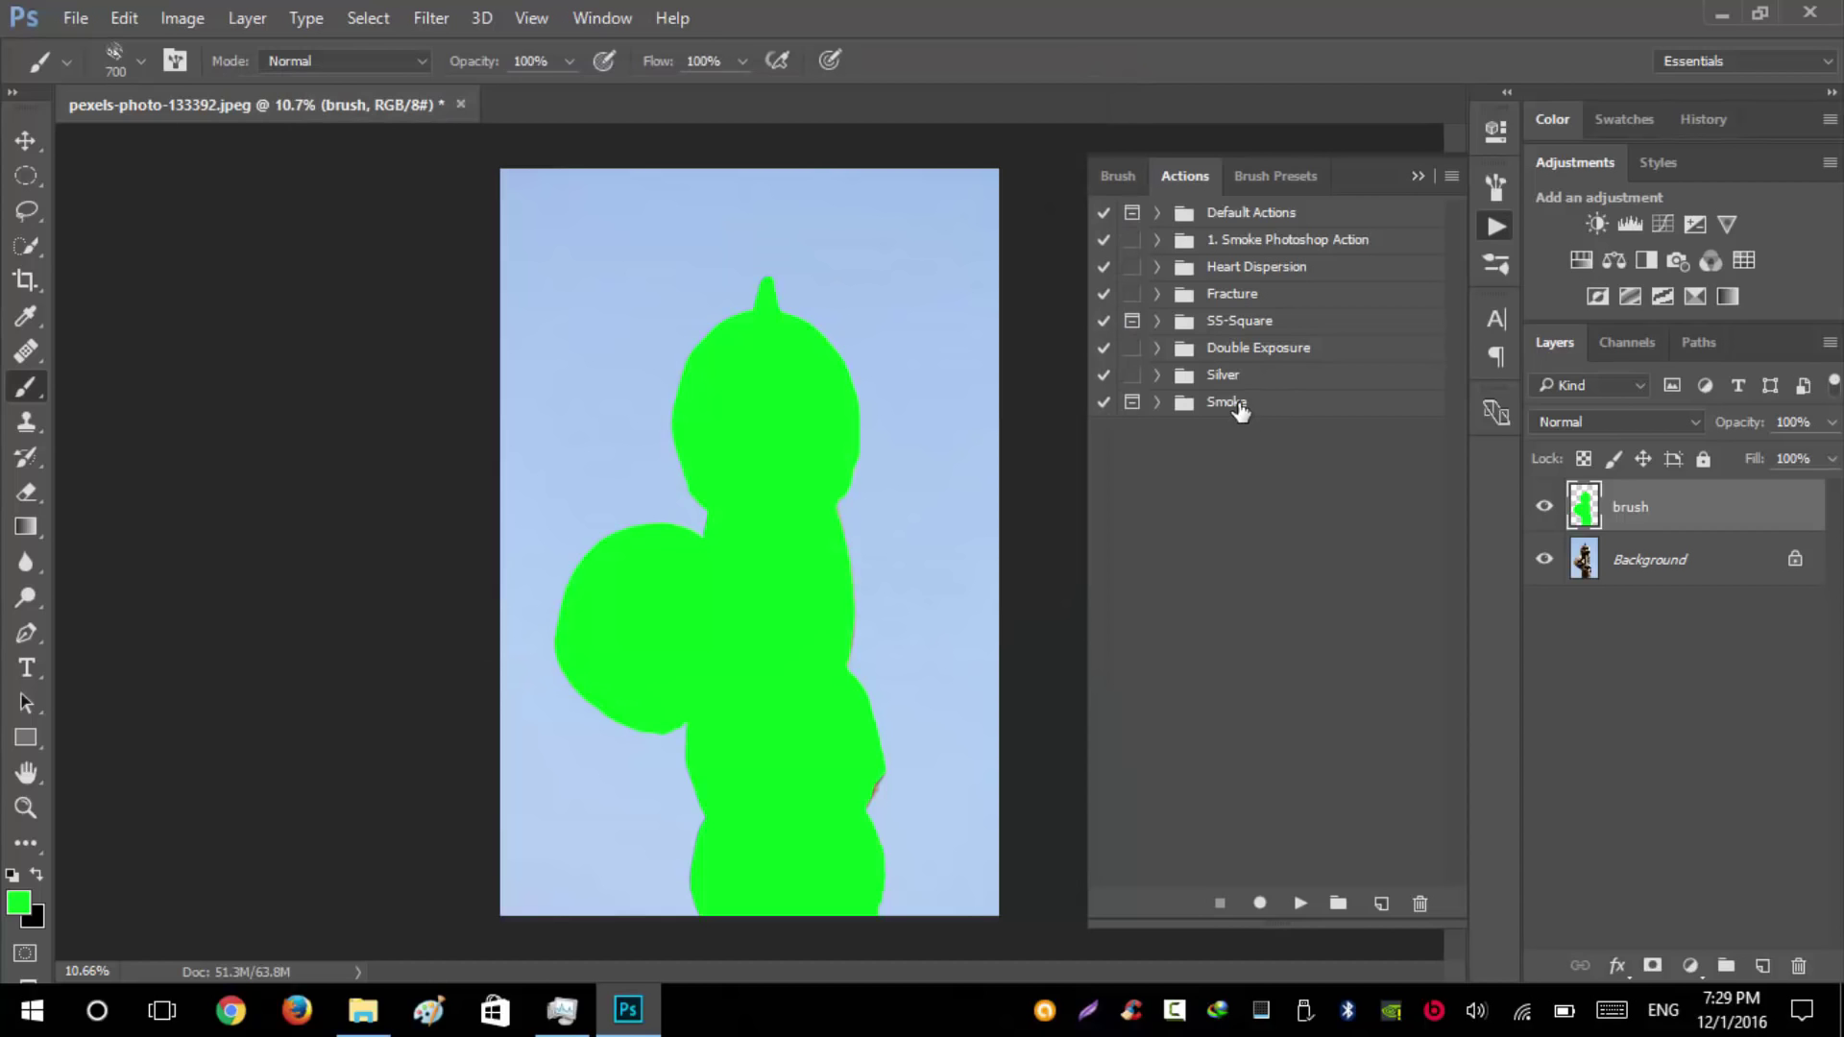
- Expand the Smoke set, select its Smoke action, and play it
left_click(1240, 410)
left_click(1157, 404)
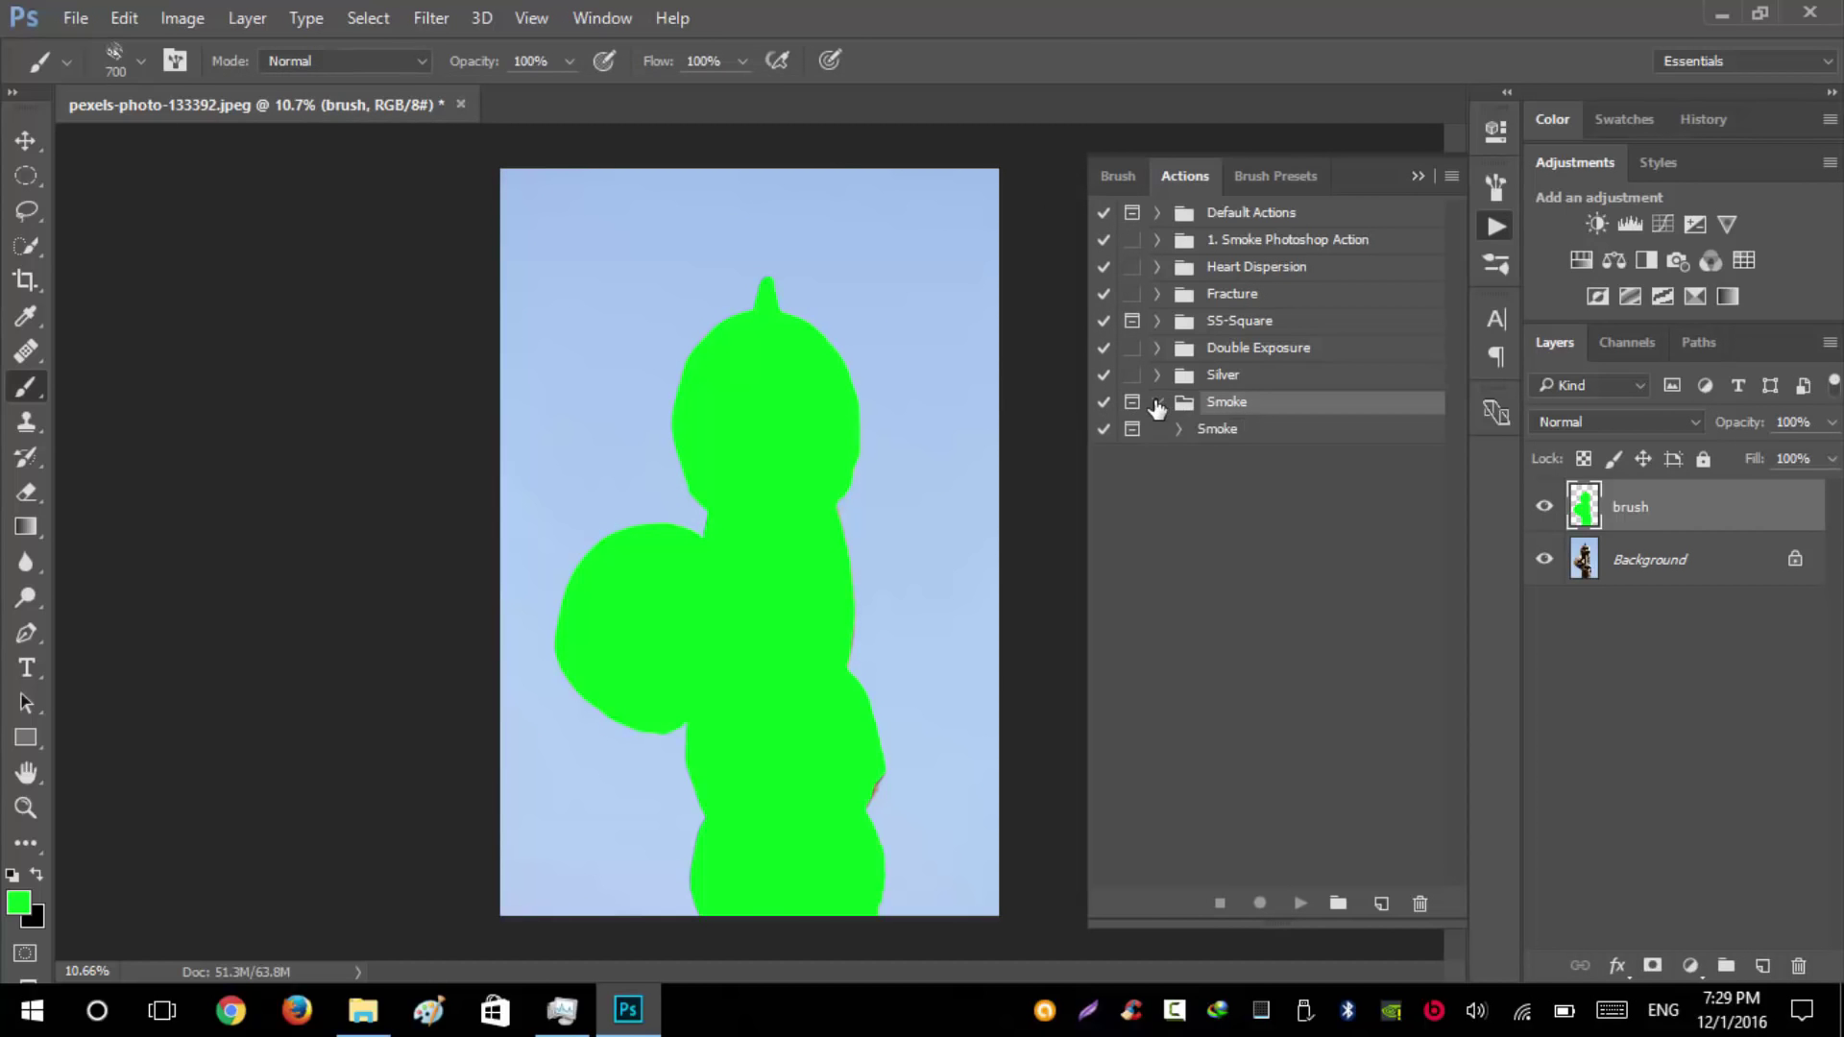
left_click(1229, 430)
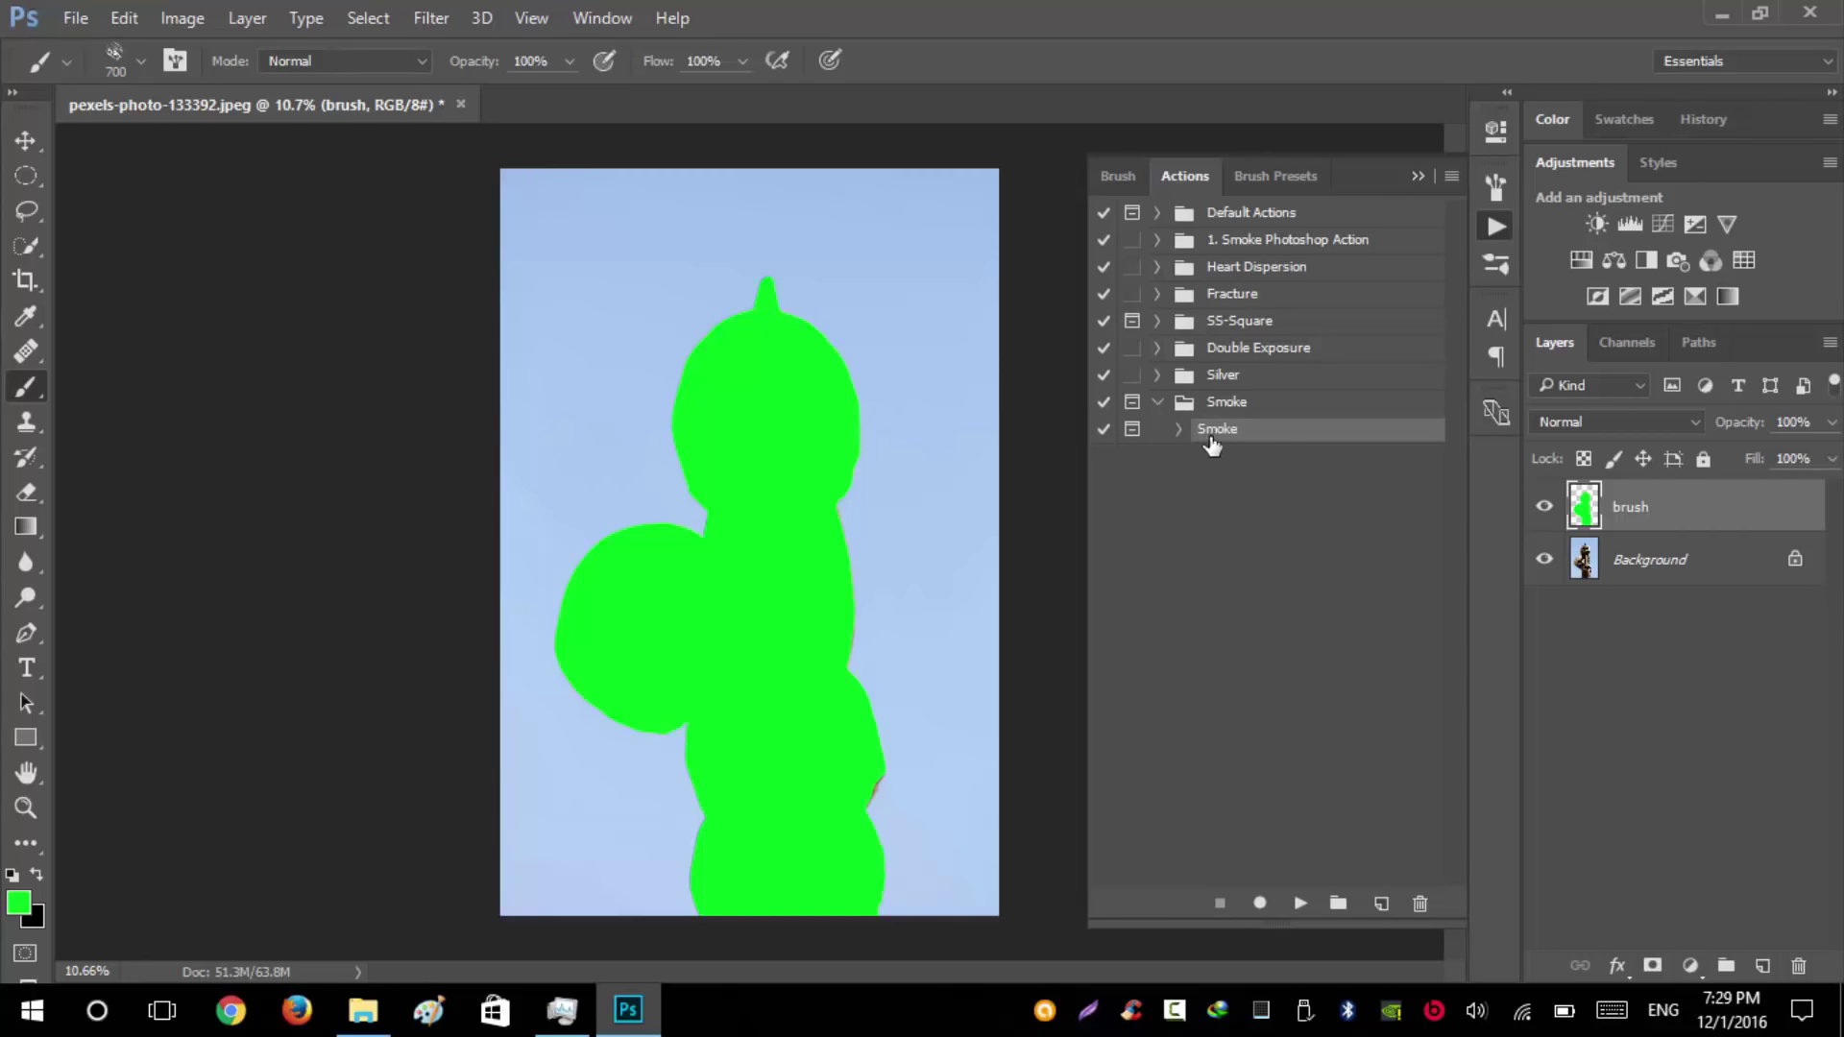
left_click(1178, 429)
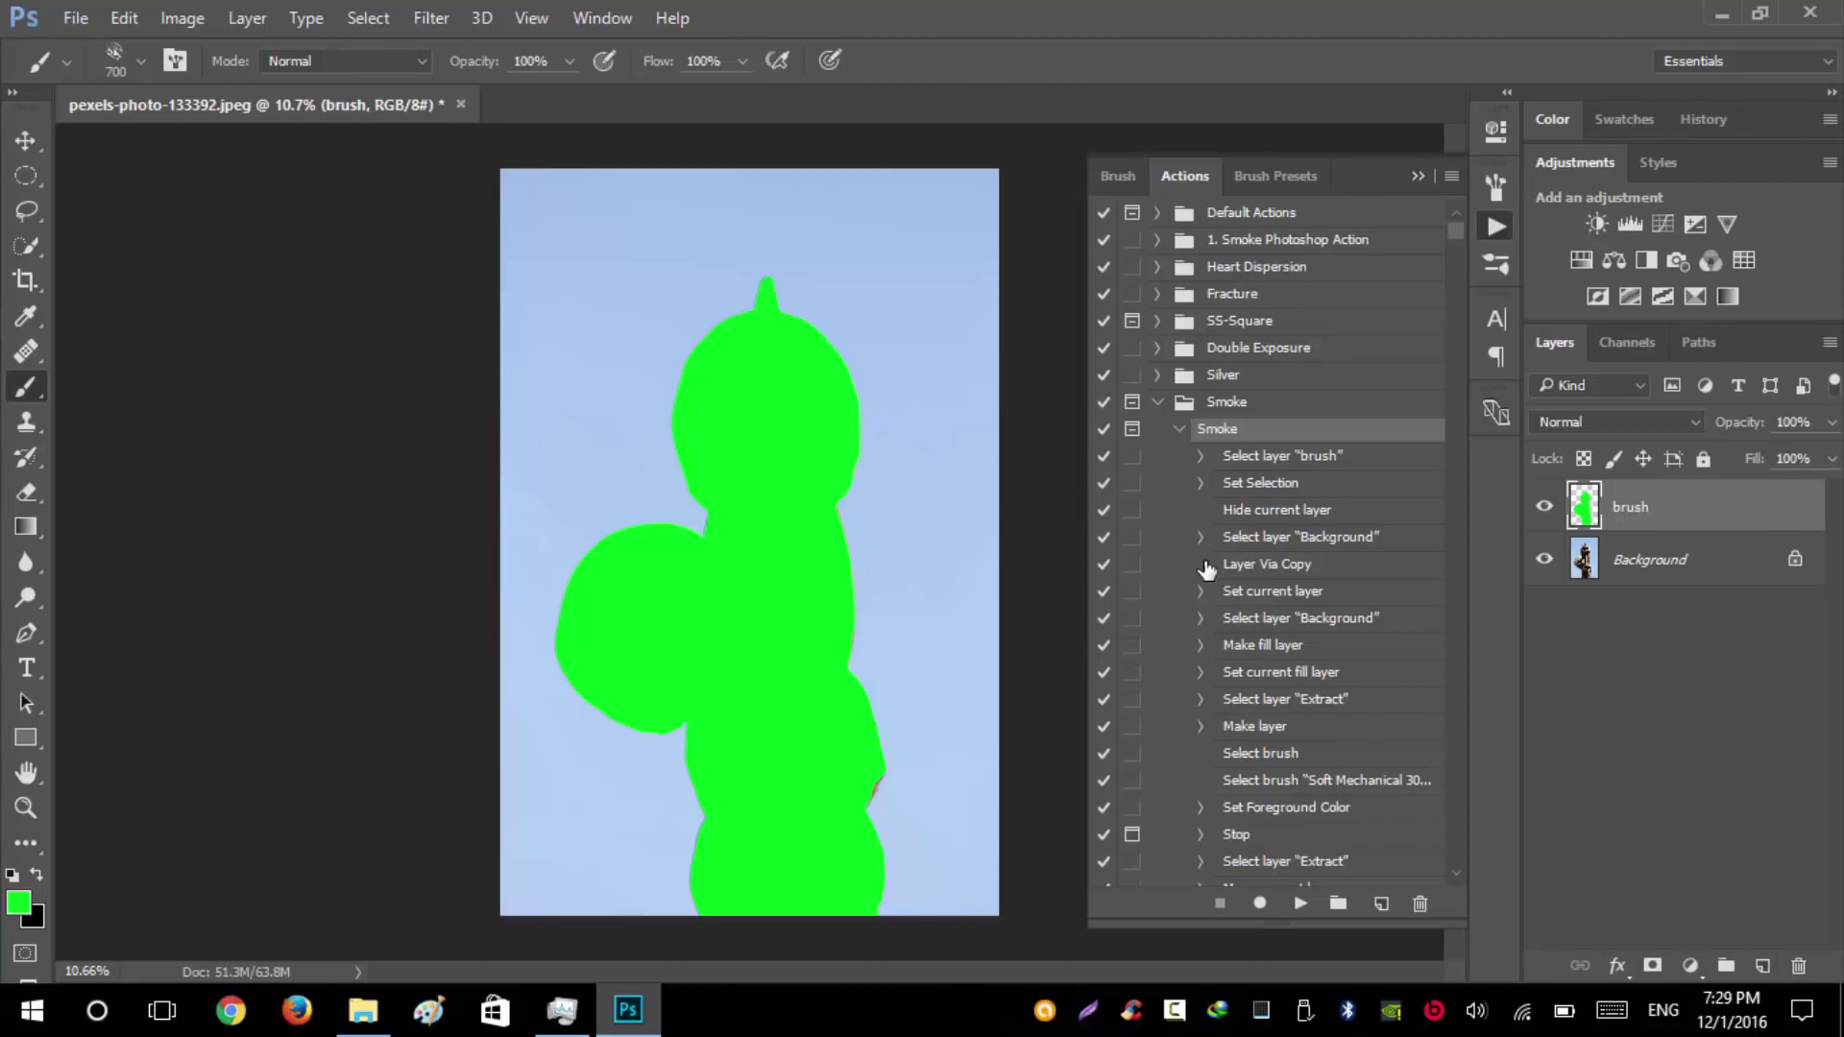
left_click(1296, 906)
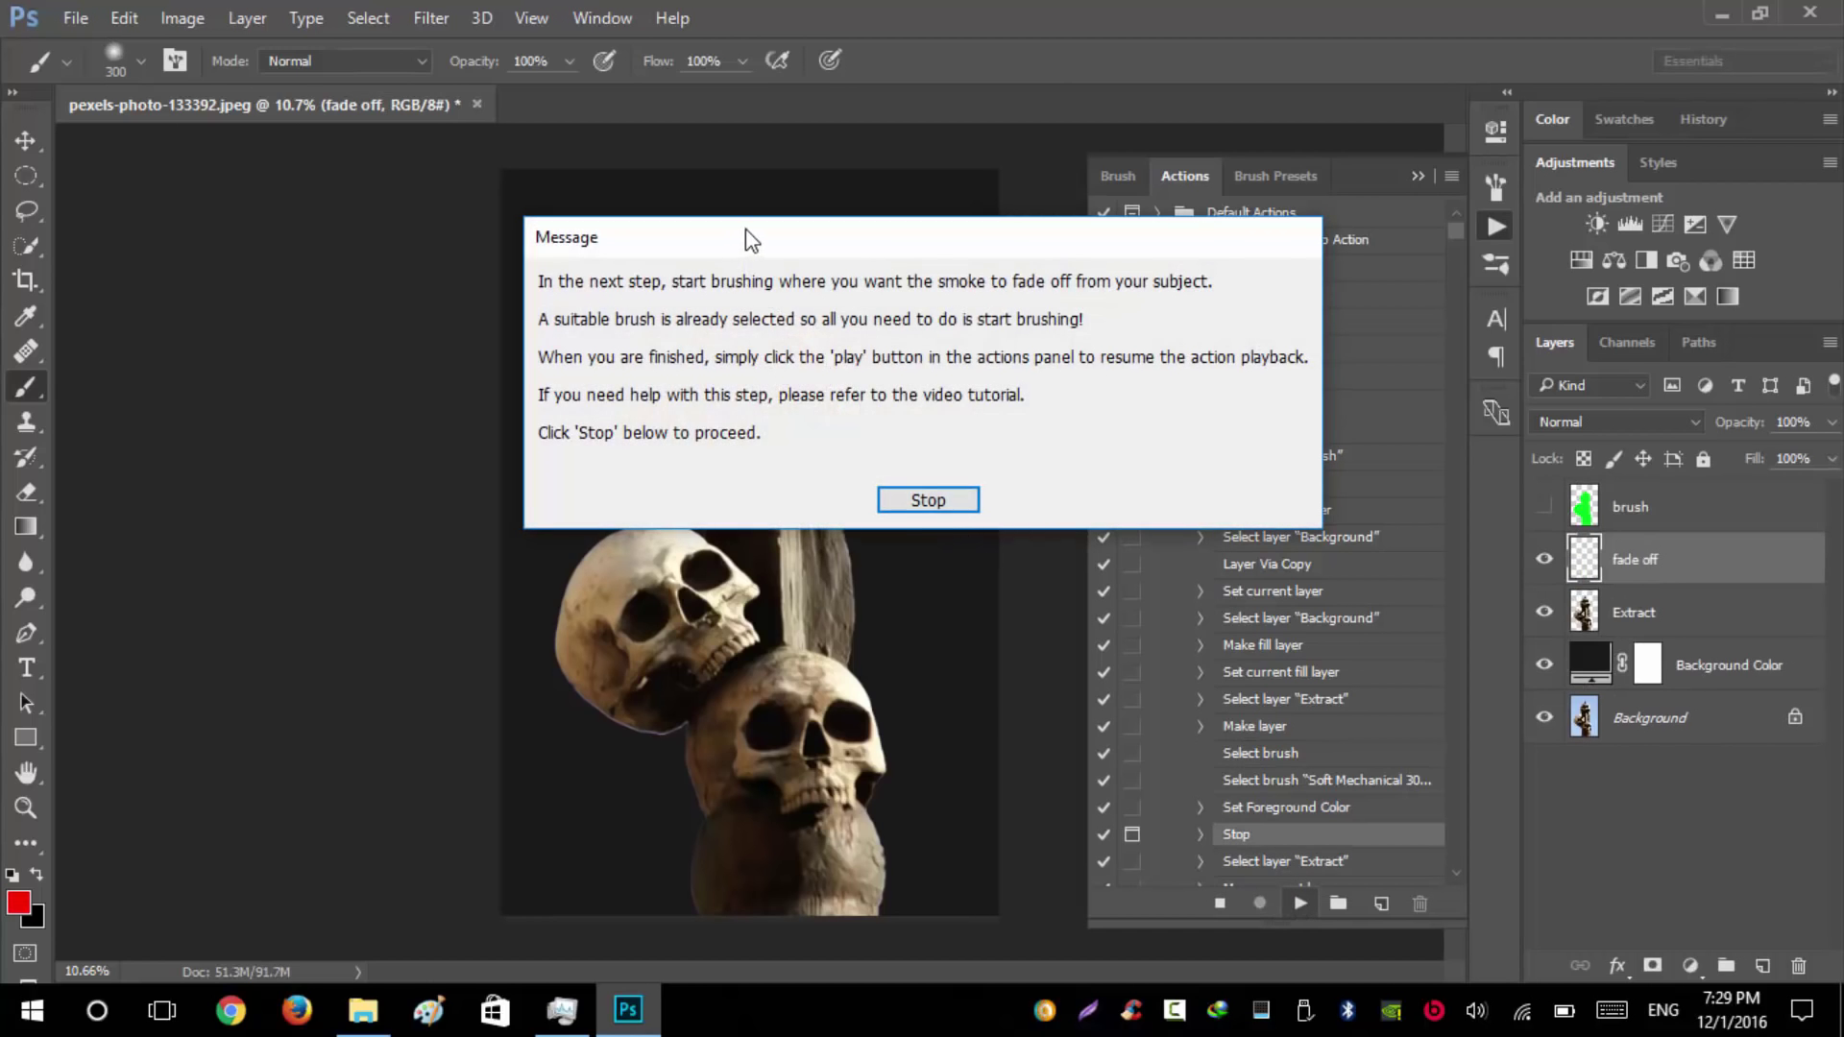
- Dismiss the brushing message, enlarge the brush to 700 px, and undo a test stroke
left_click_drag(759, 238, 852, 231)
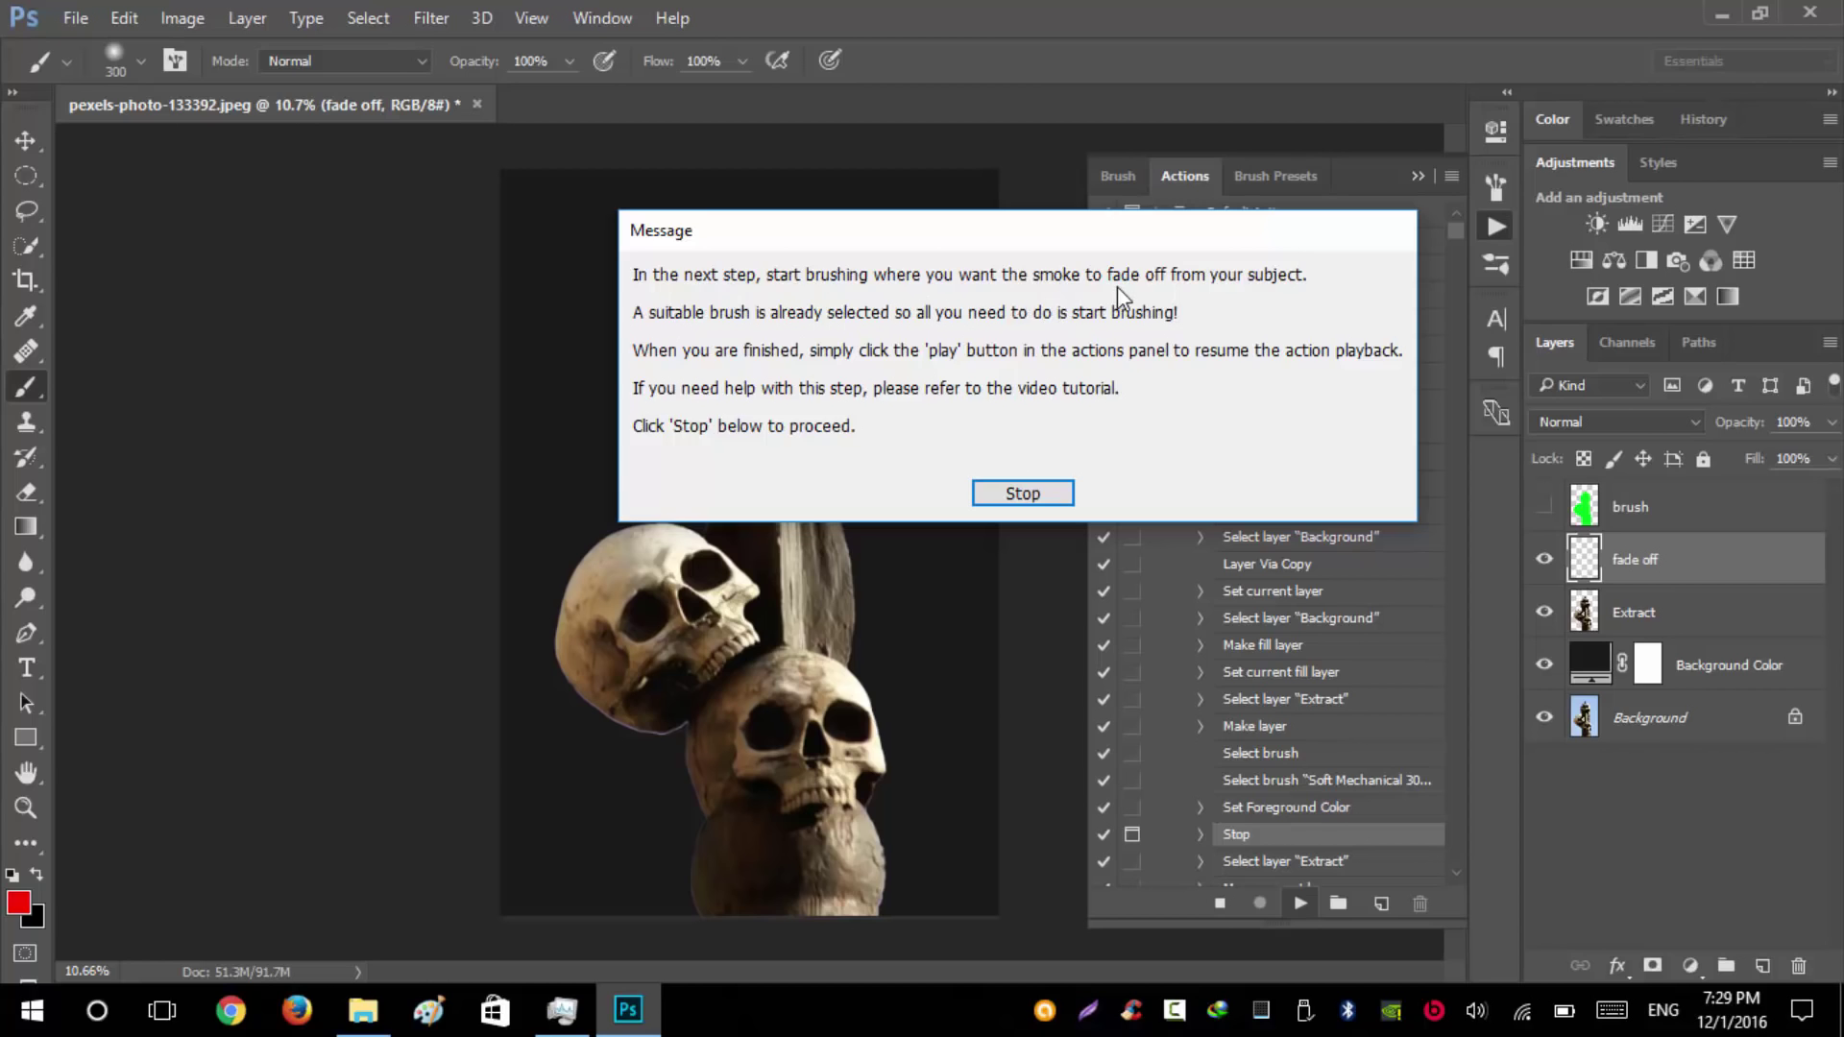
left_click(1019, 494)
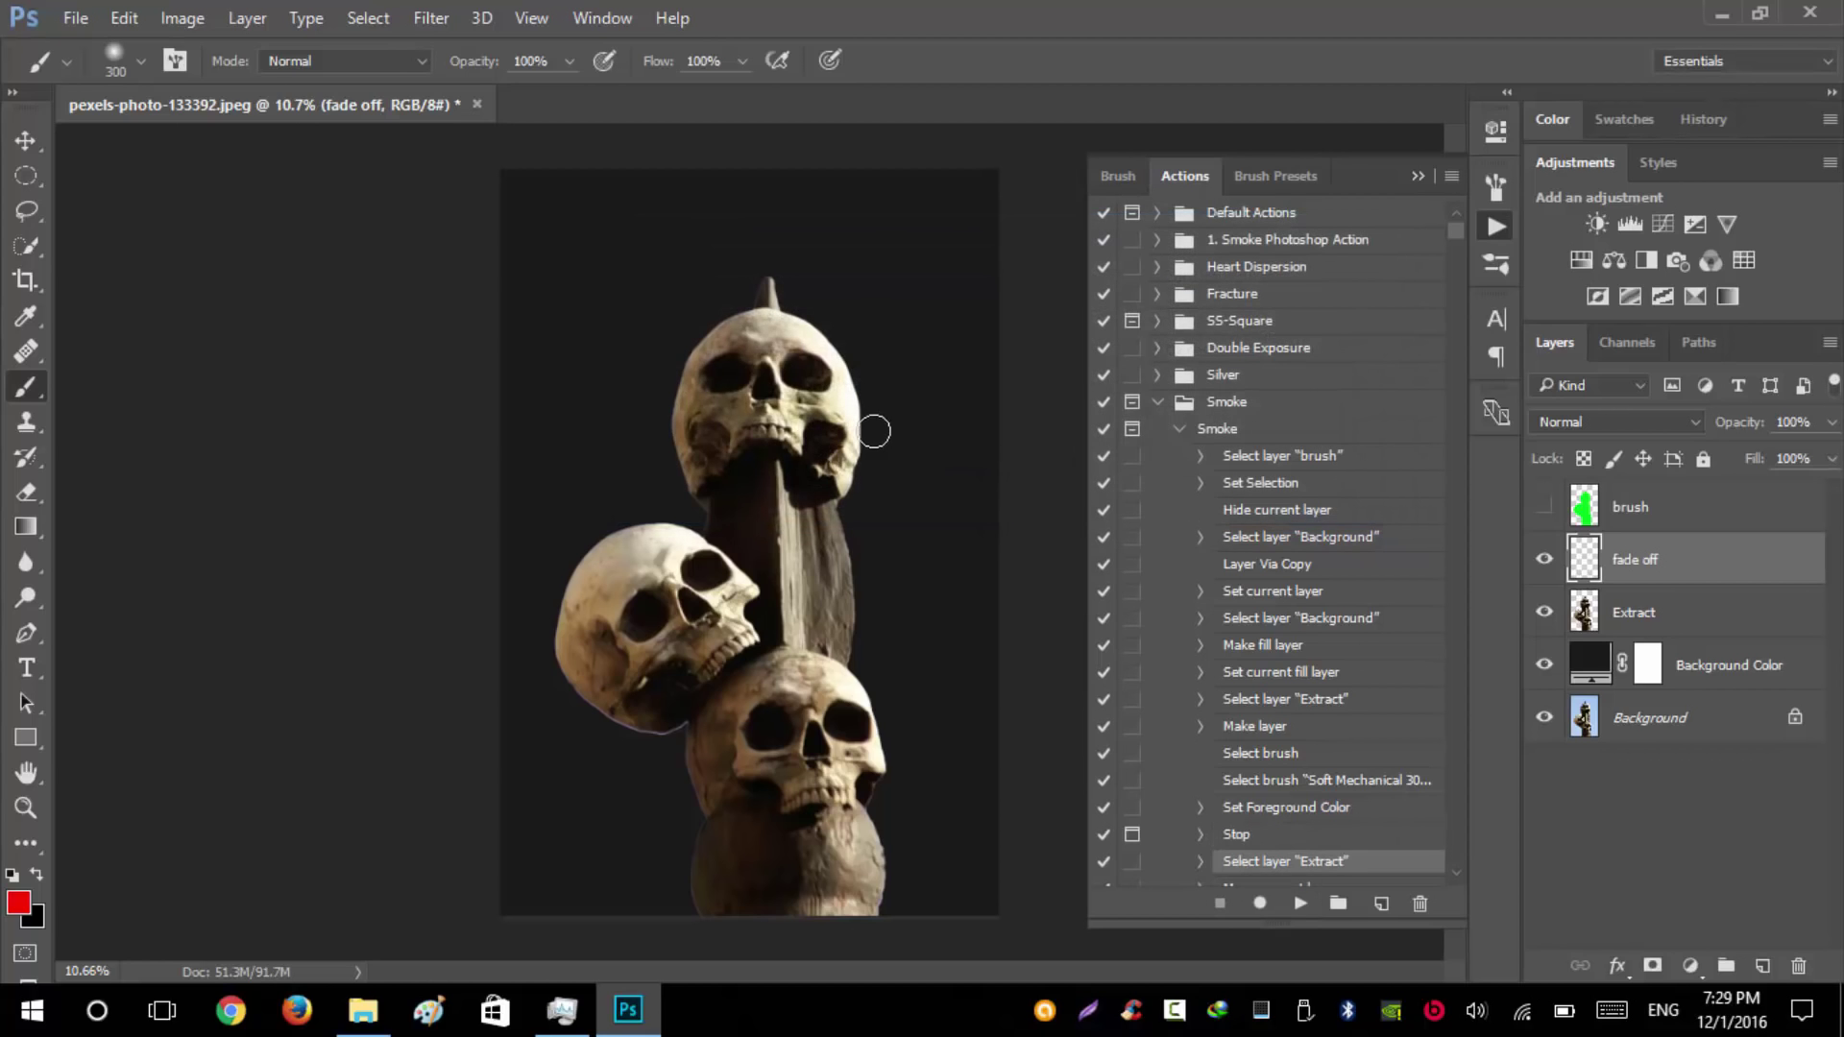
scroll(786, 391, "up", 3)
scroll(691, 321, "down", 1)
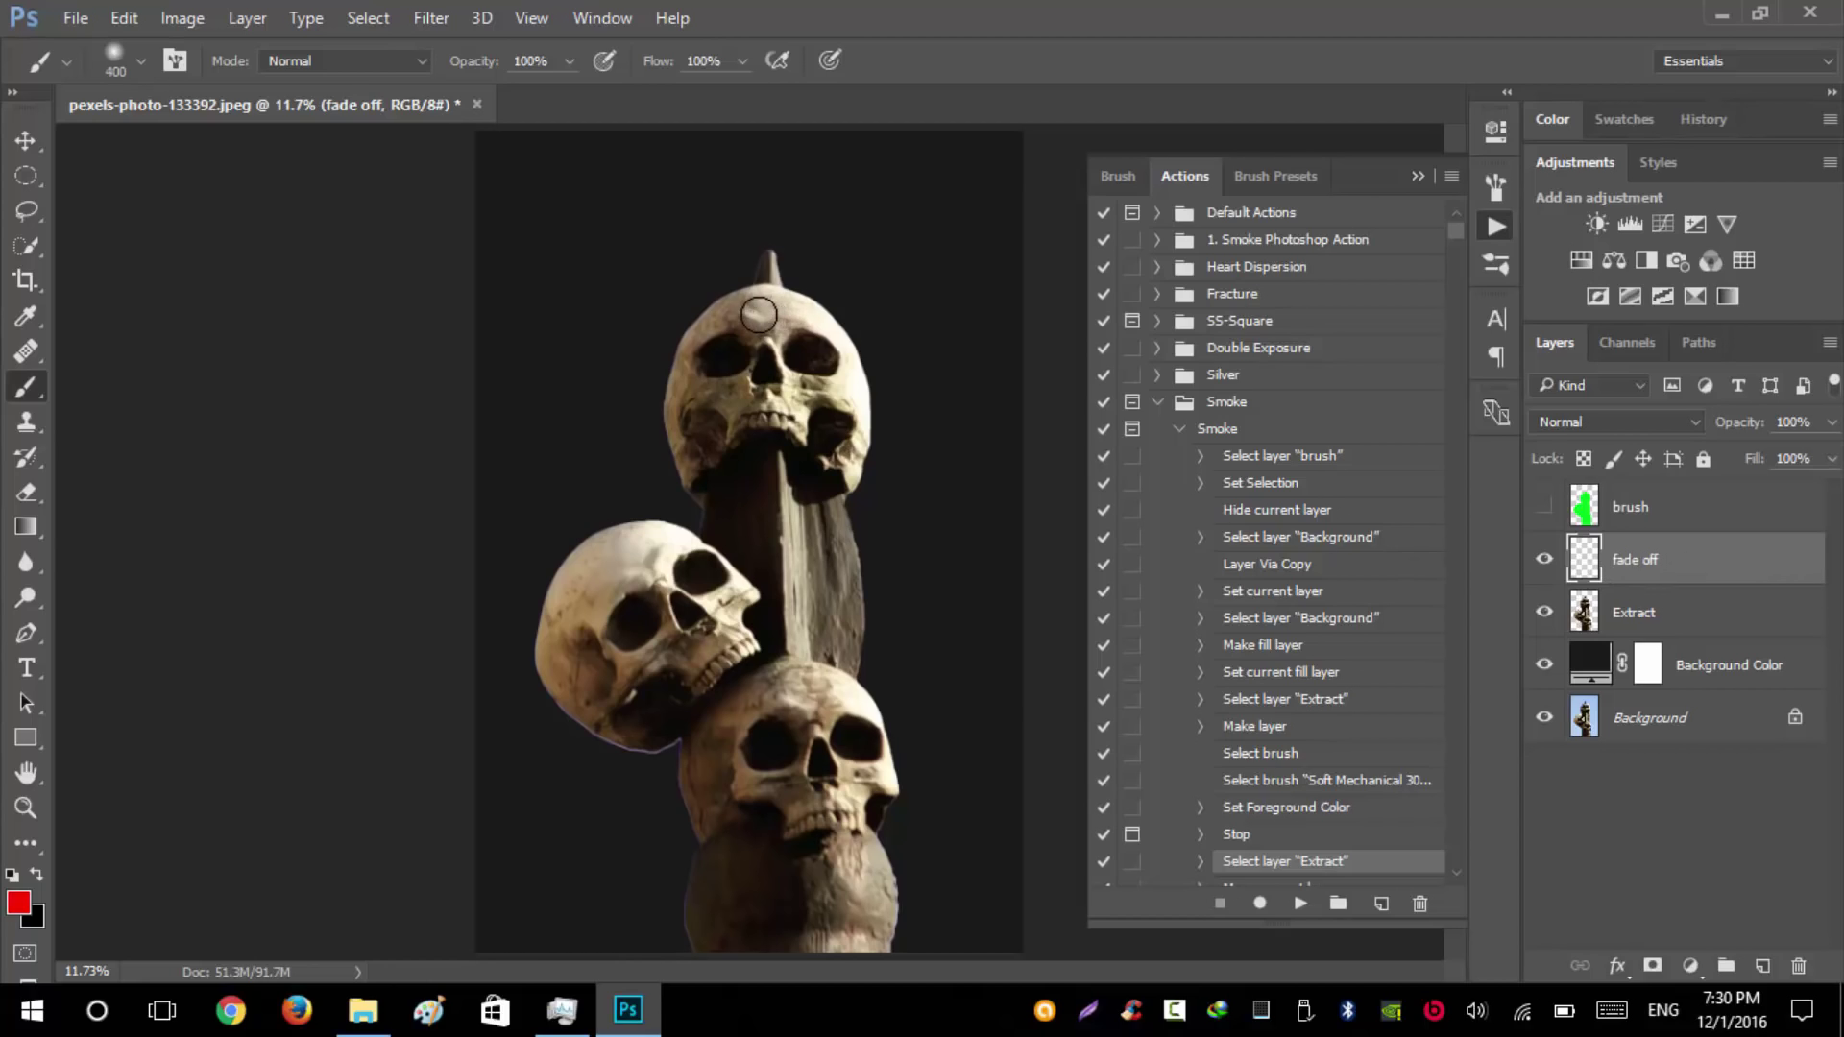
key("bracketright")
key("bracketright")
key("bracketright")
key("bracketright")
left_click_drag(783, 240, 652, 342)
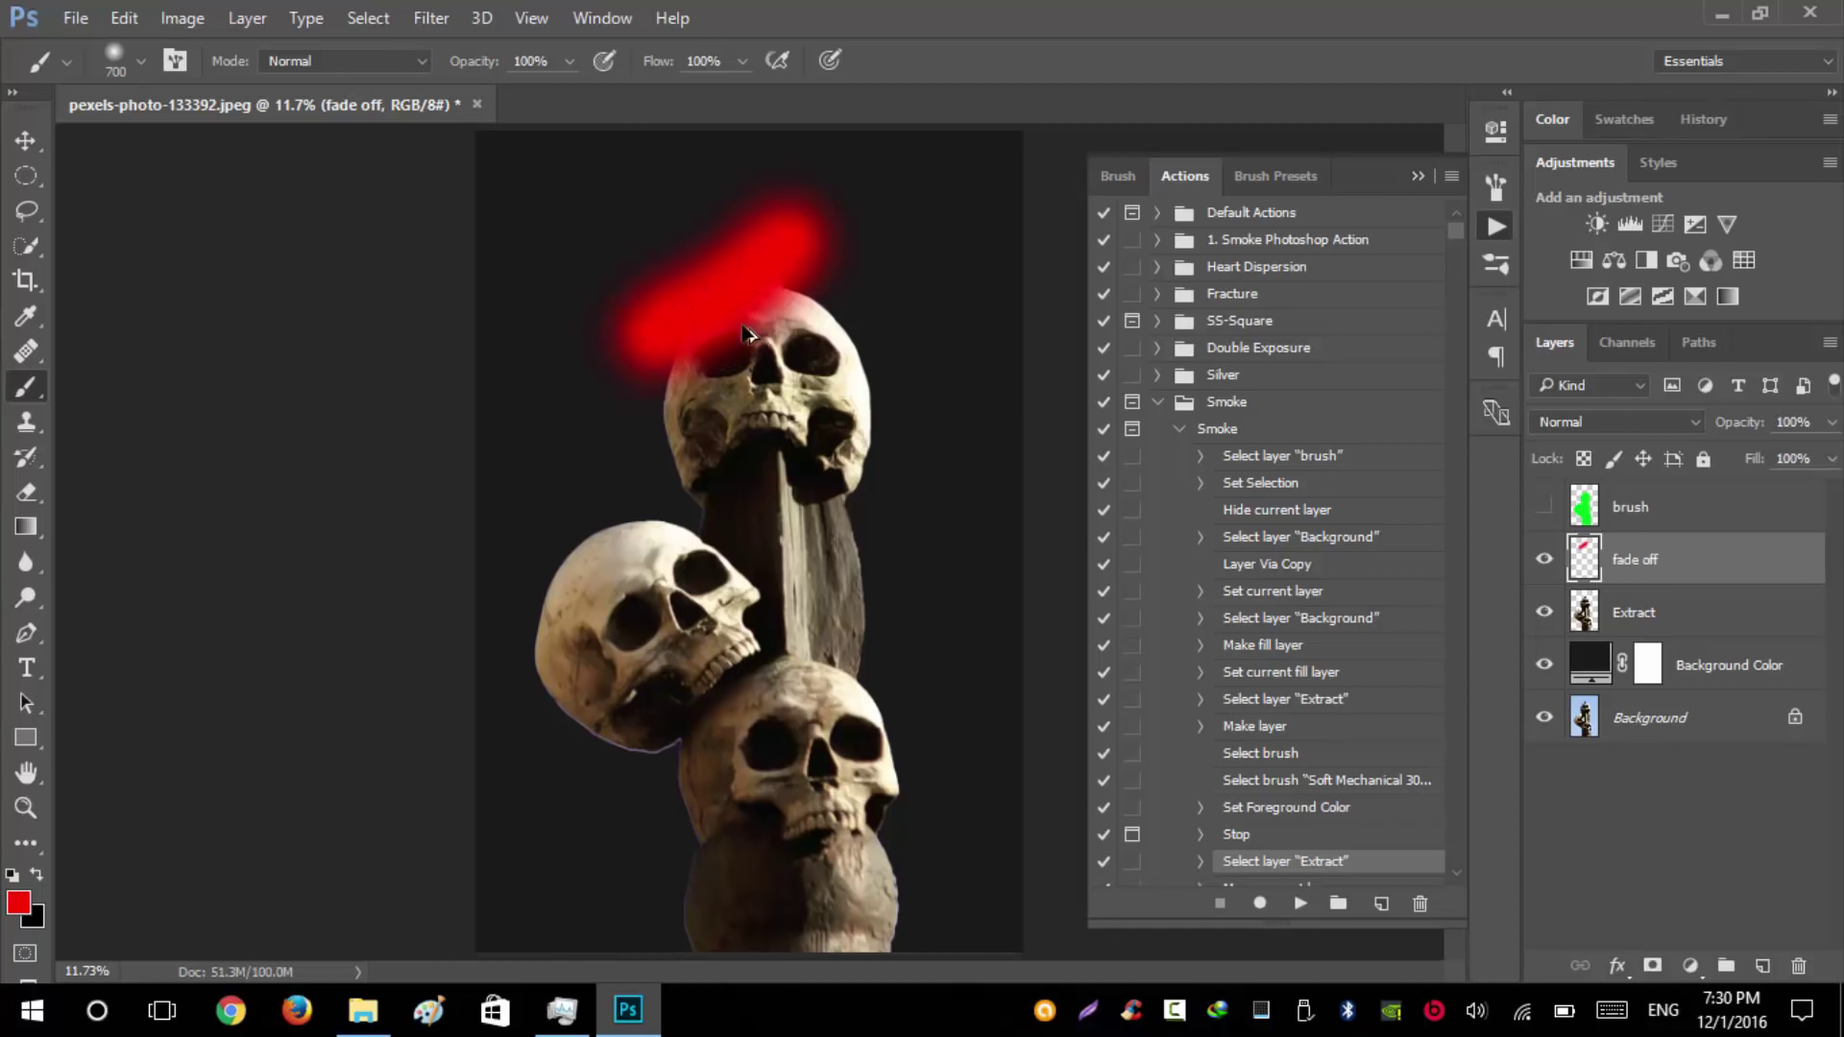
key("ctrl+alt+z")
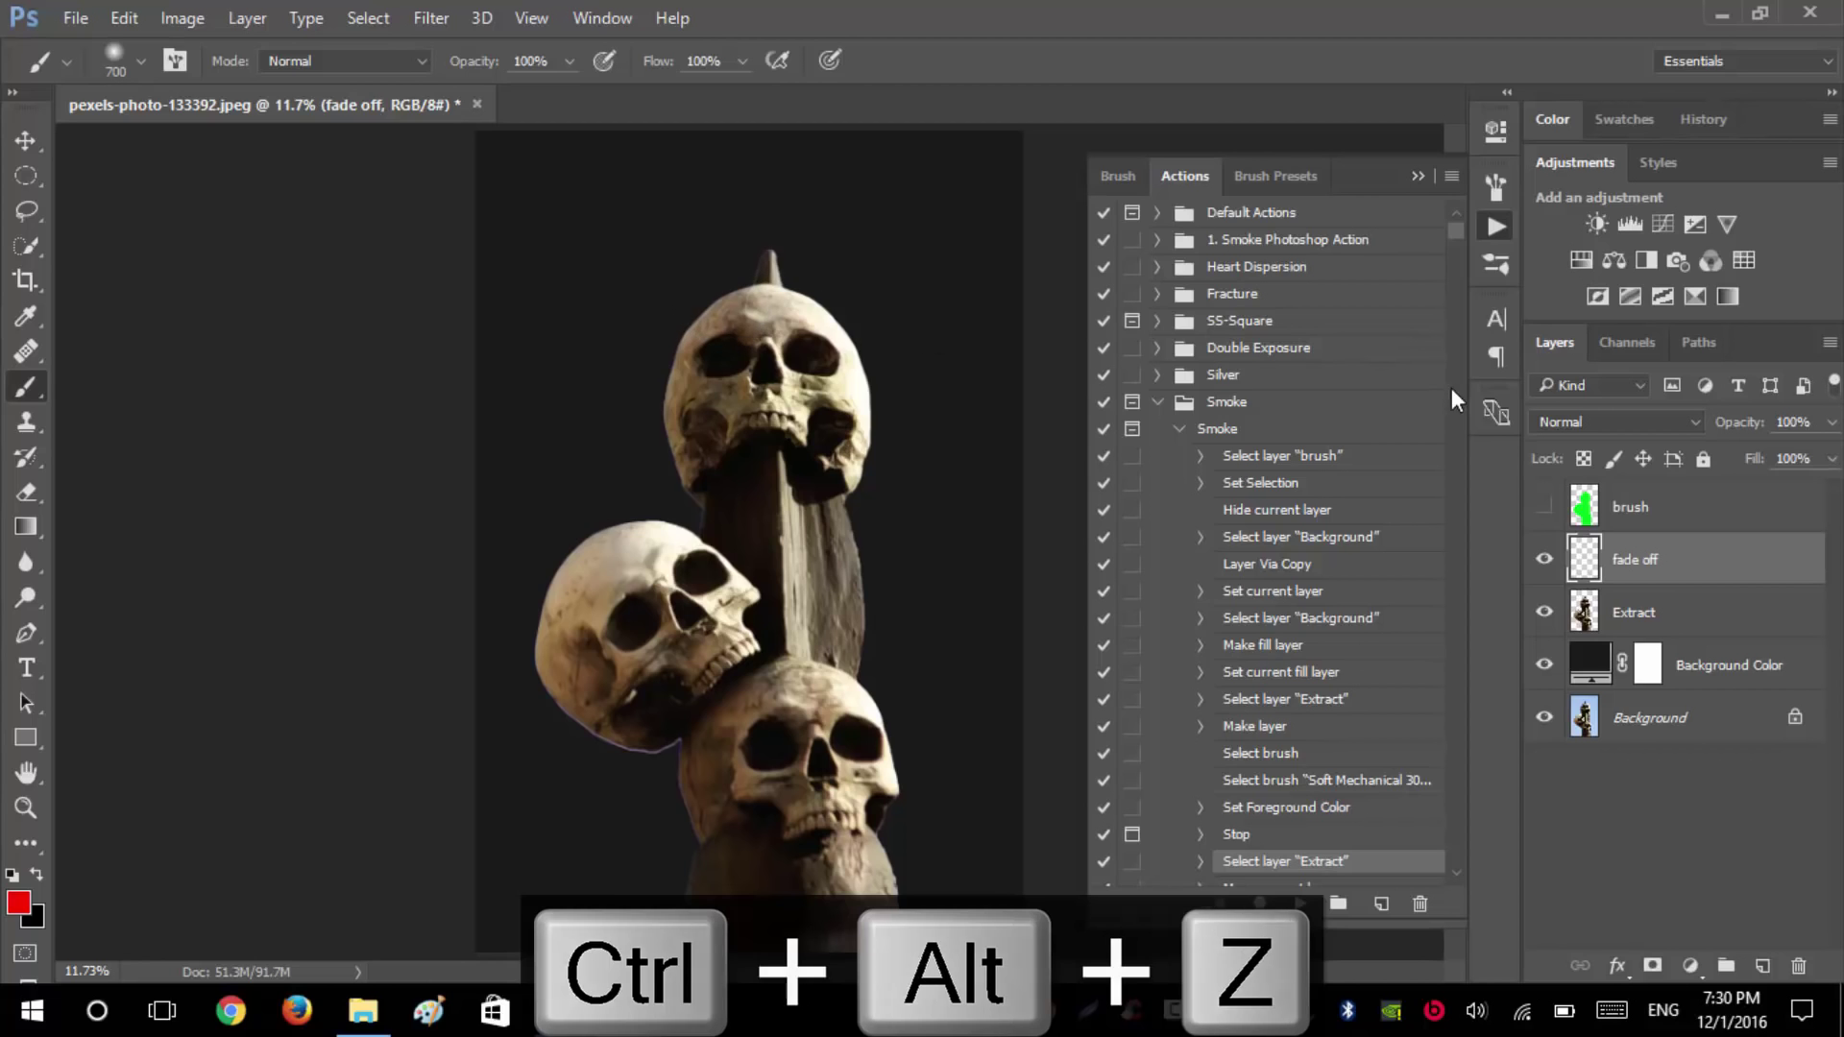
- Paint red on fade off over the crown, then with a 900 brush over the lower skulls
left_click(1584, 614, "ctrl")
scroll(845, 290, "up", 2, "alt")
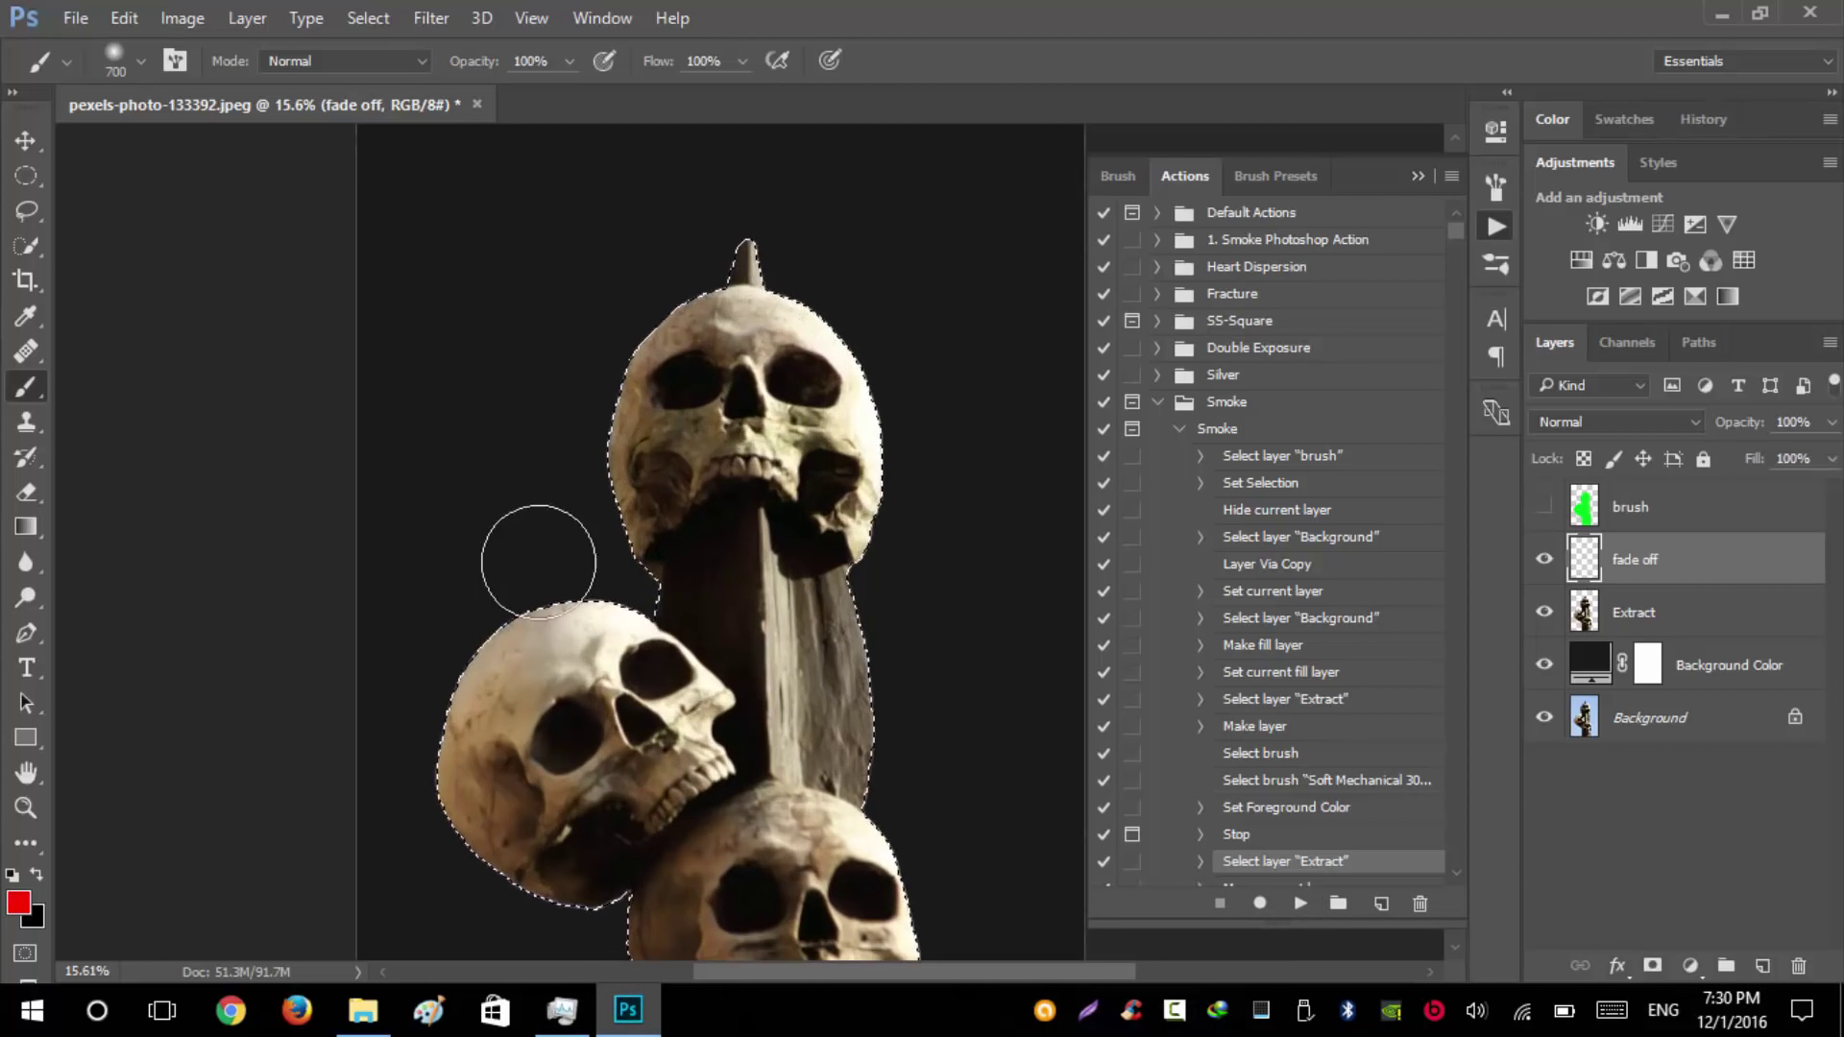
scroll(576, 634, "down", 2, "alt")
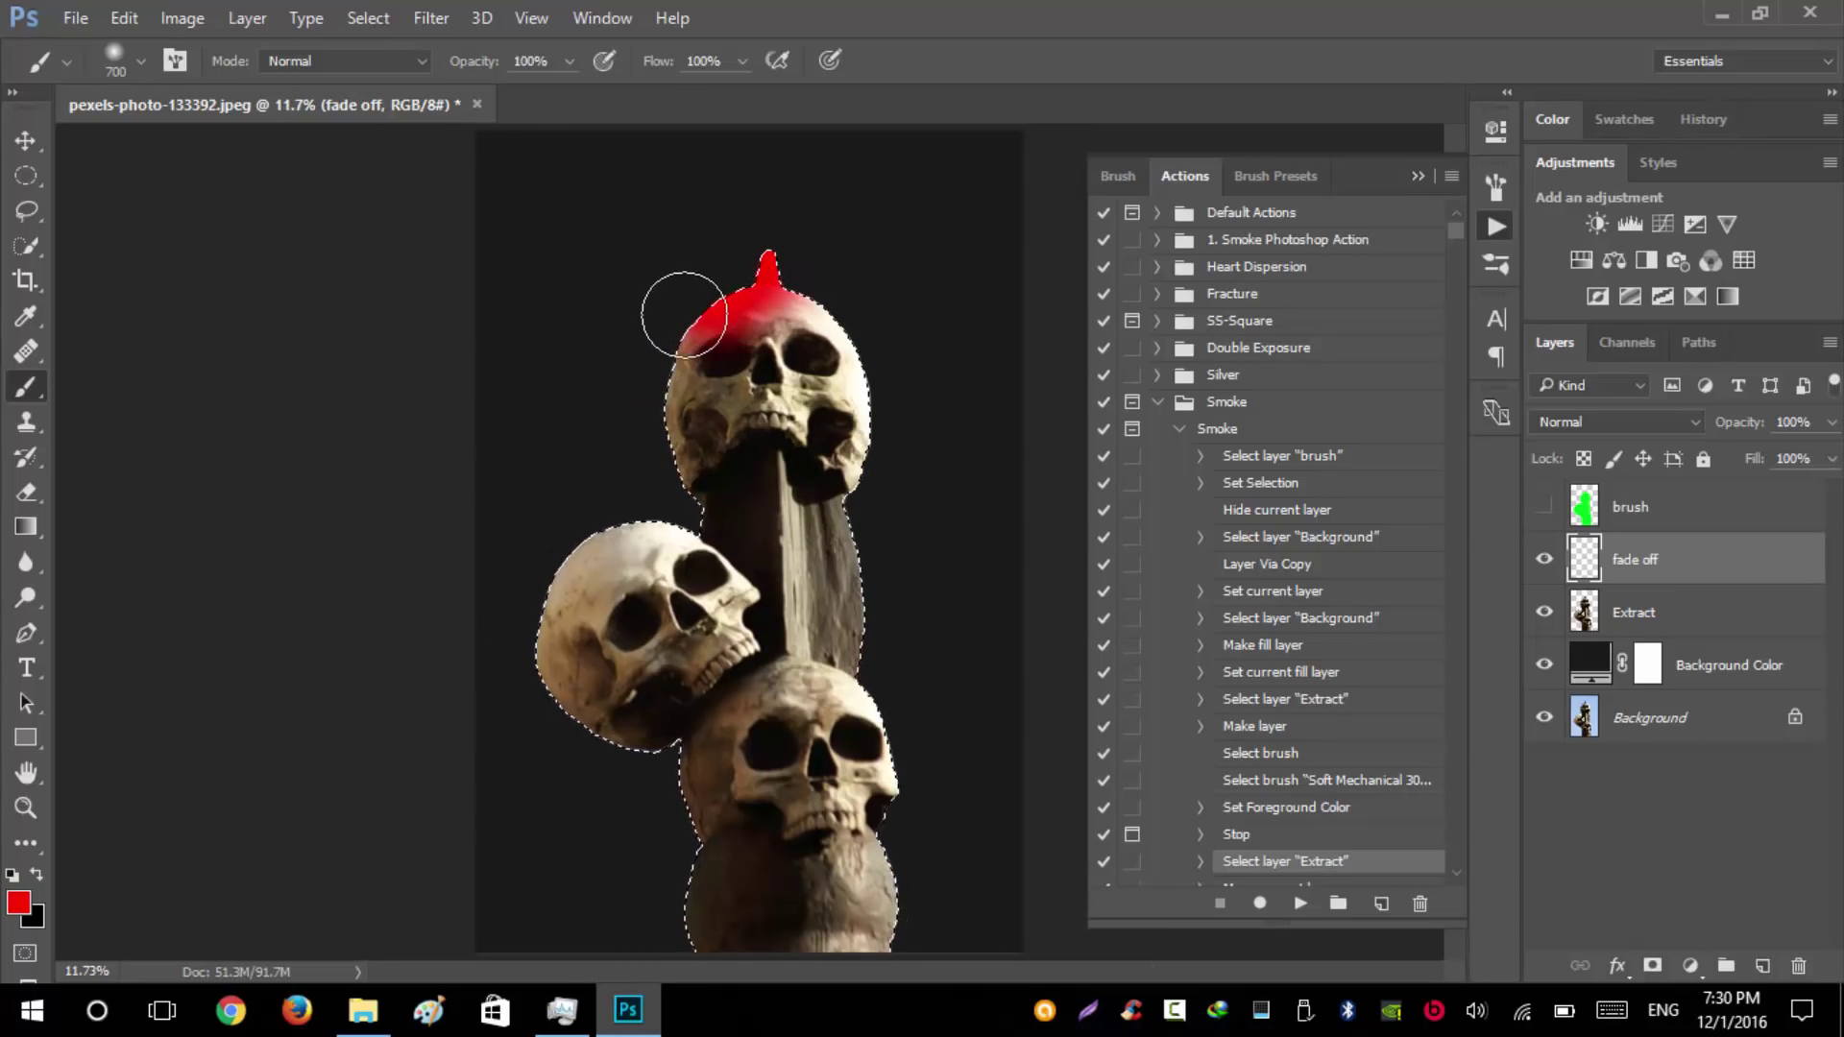
left_click_drag(635, 352, 725, 279)
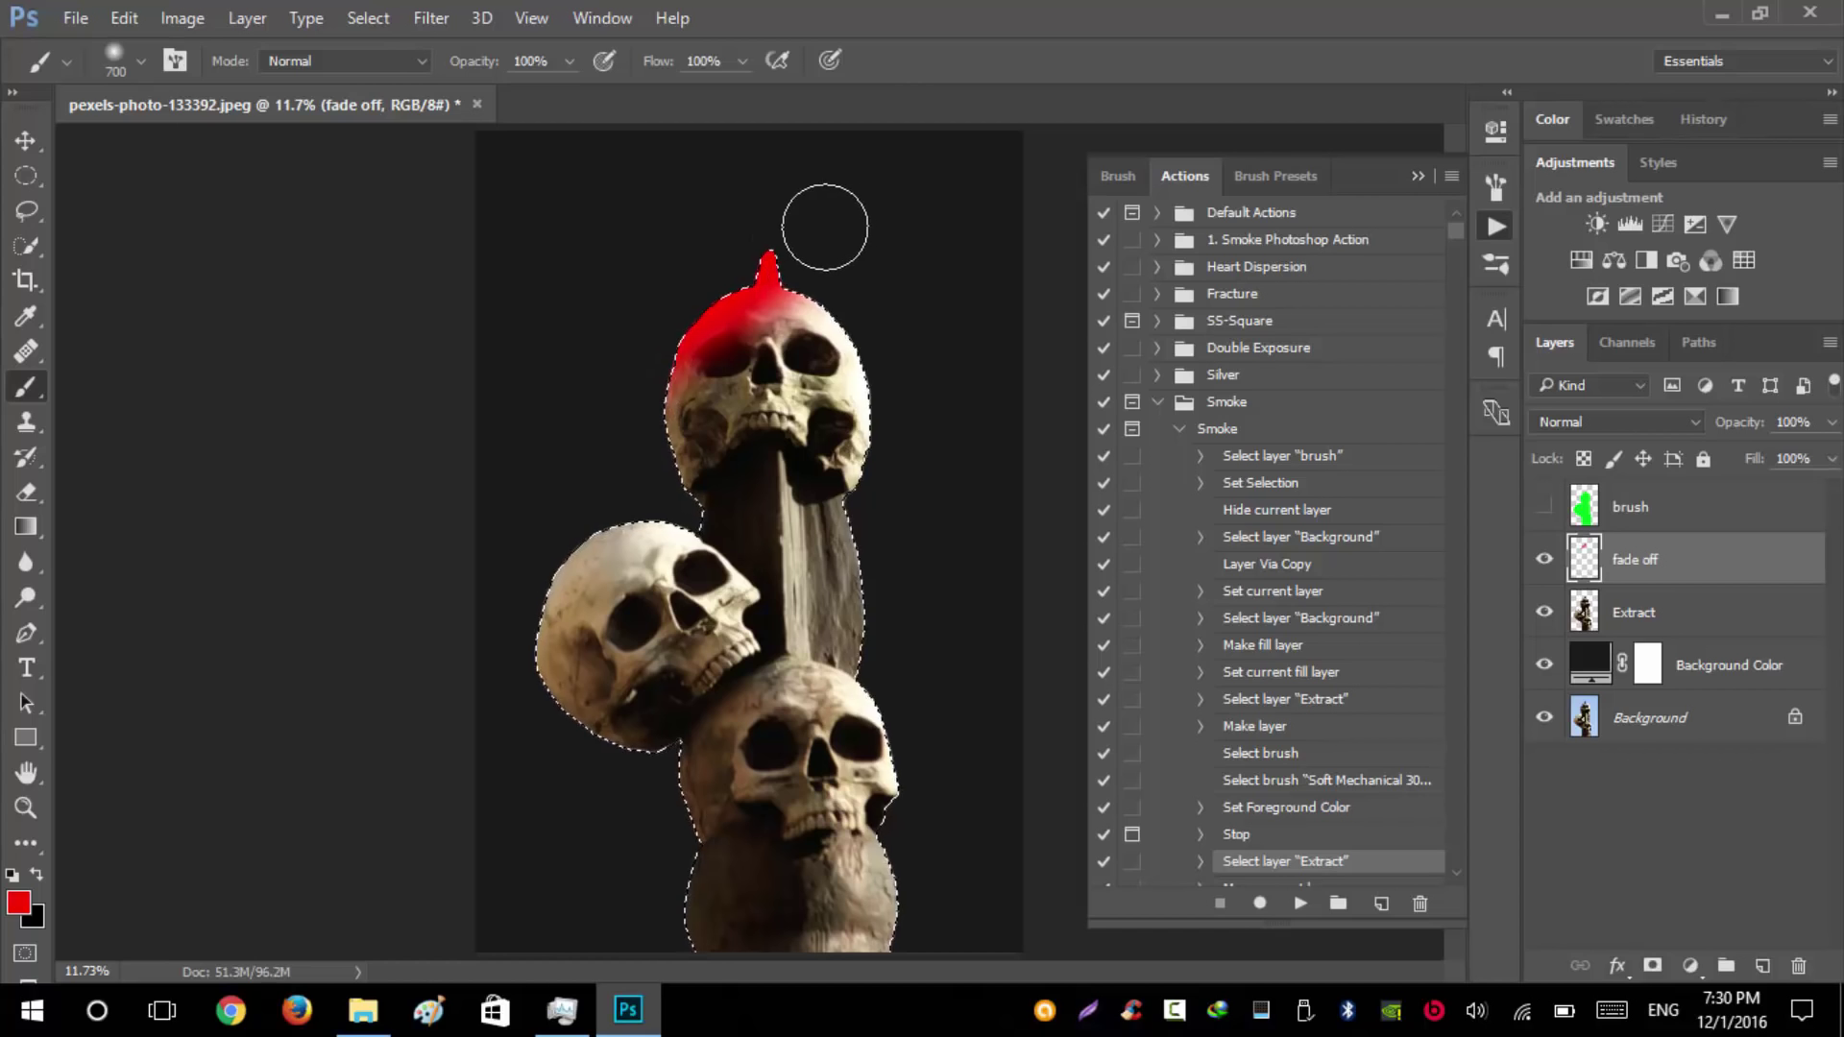
key("ctrl+alt+z")
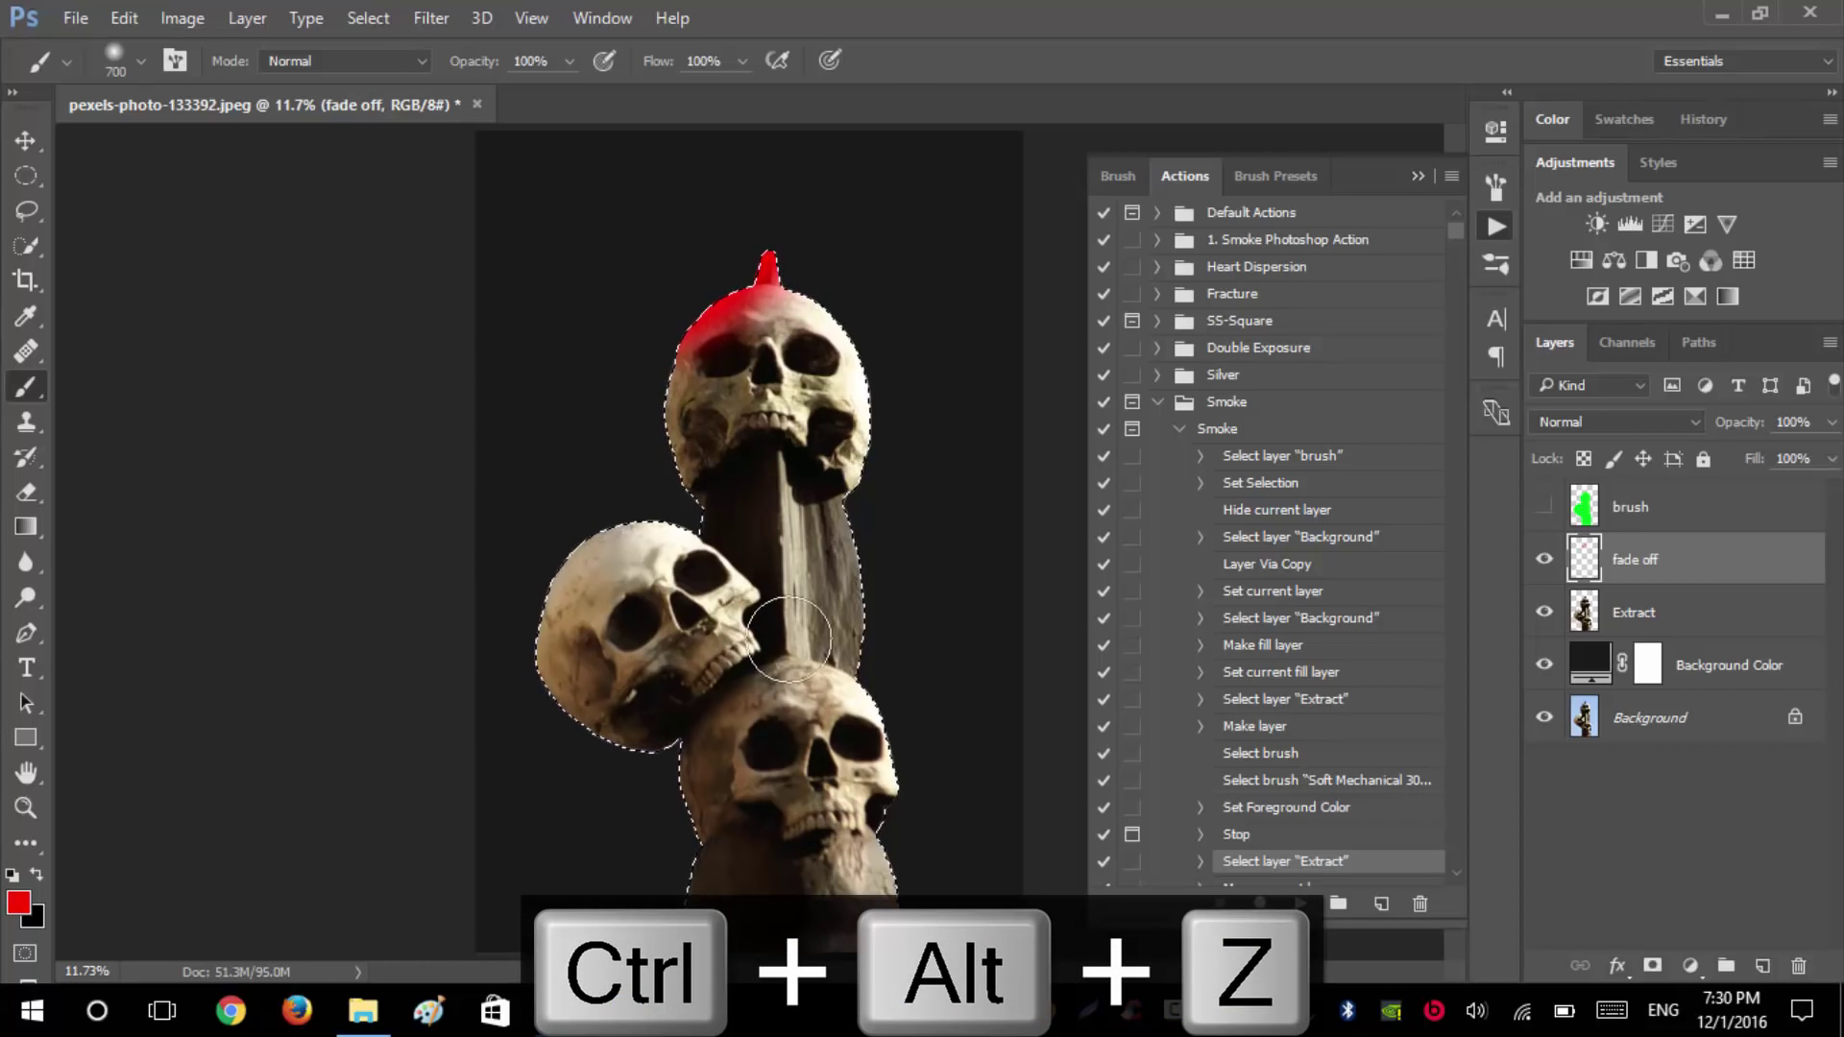
key("bracketright")
key("bracketright")
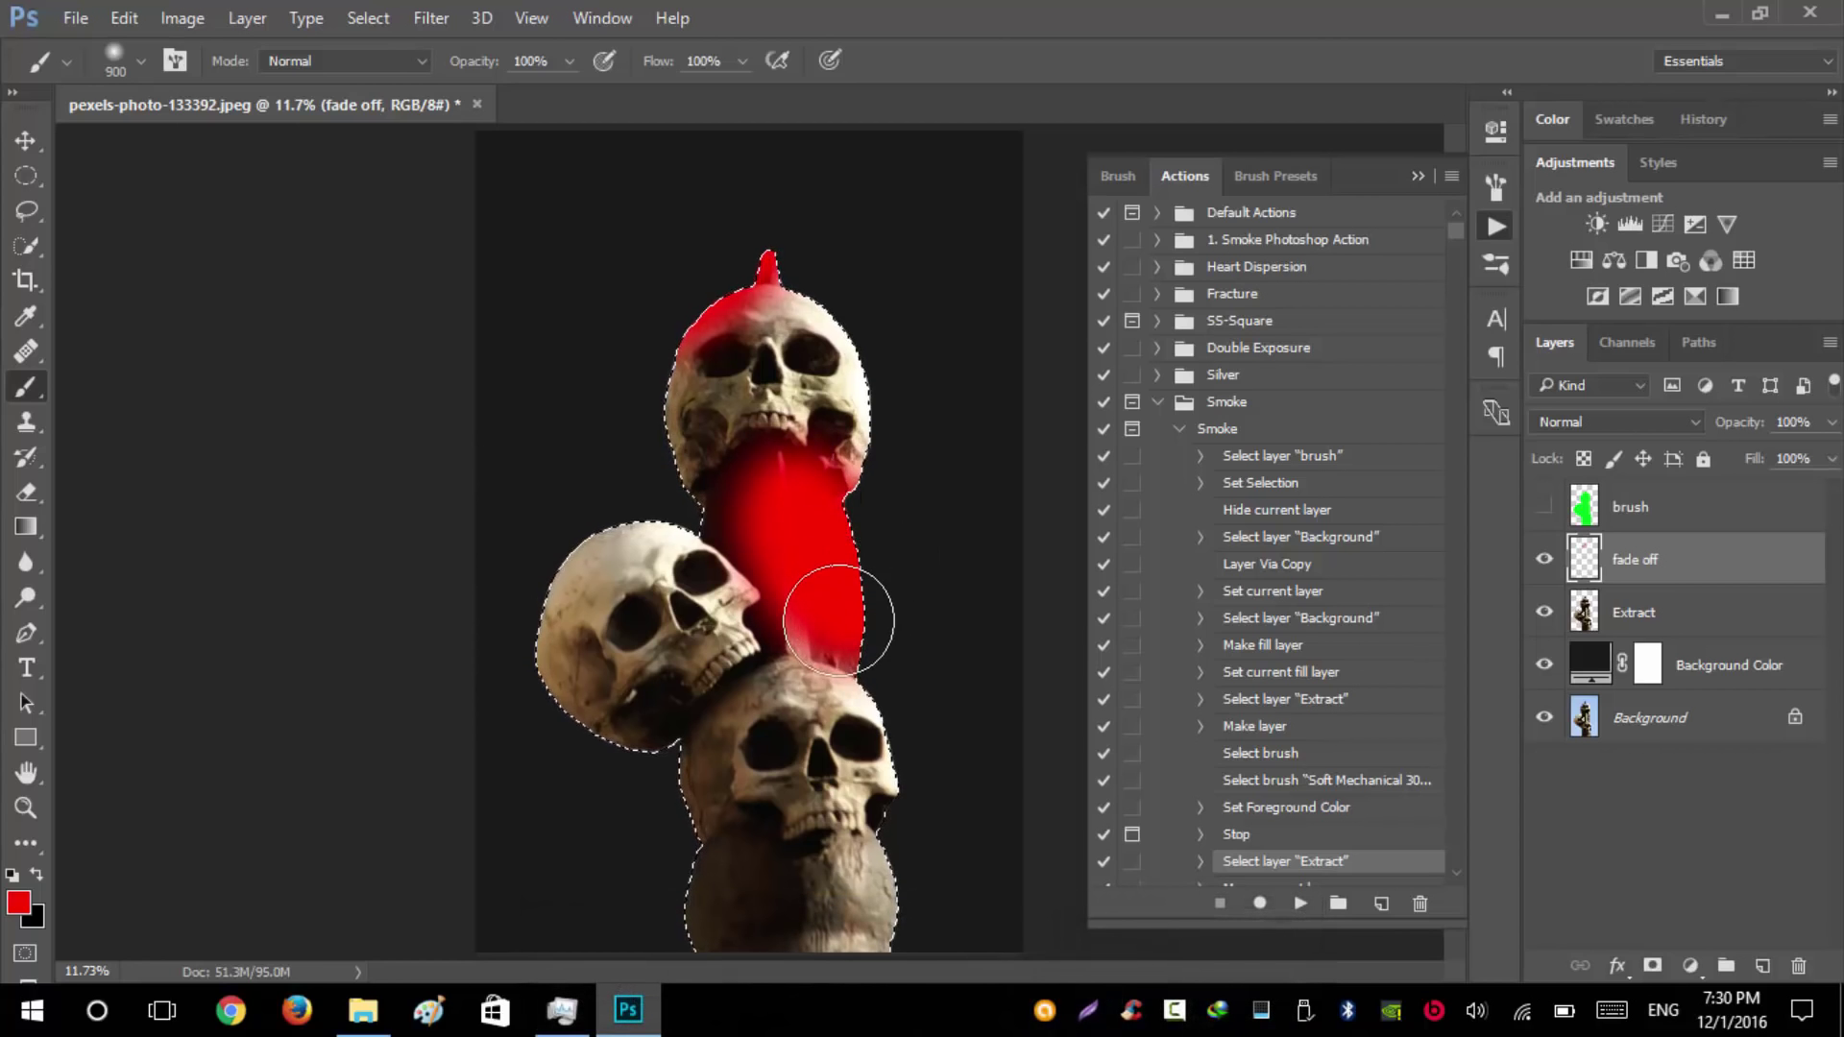
mouse_move(564, 782)
left_mouse_down()
mouse_move(522, 712)
mouse_move(606, 785)
left_mouse_up()
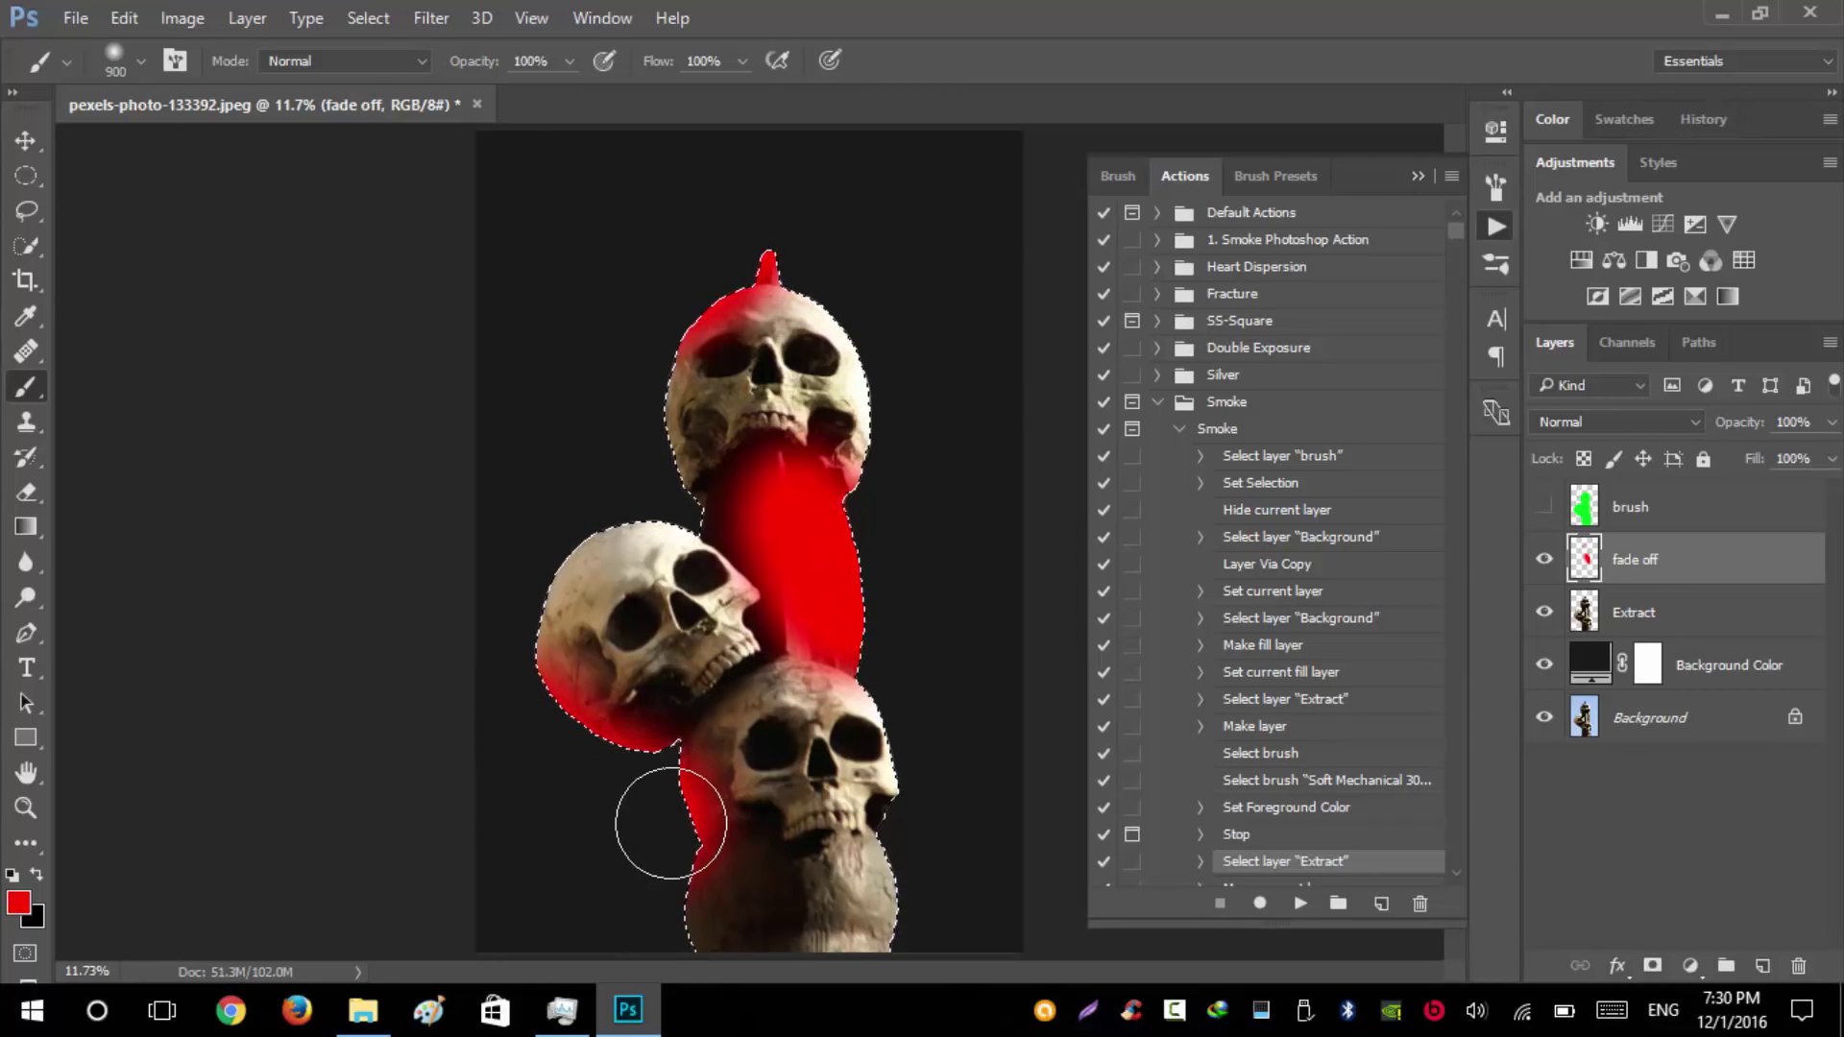
mouse_move(669, 927)
left_mouse_down()
mouse_move(738, 937)
mouse_move(767, 894)
mouse_move(852, 975)
left_mouse_up()
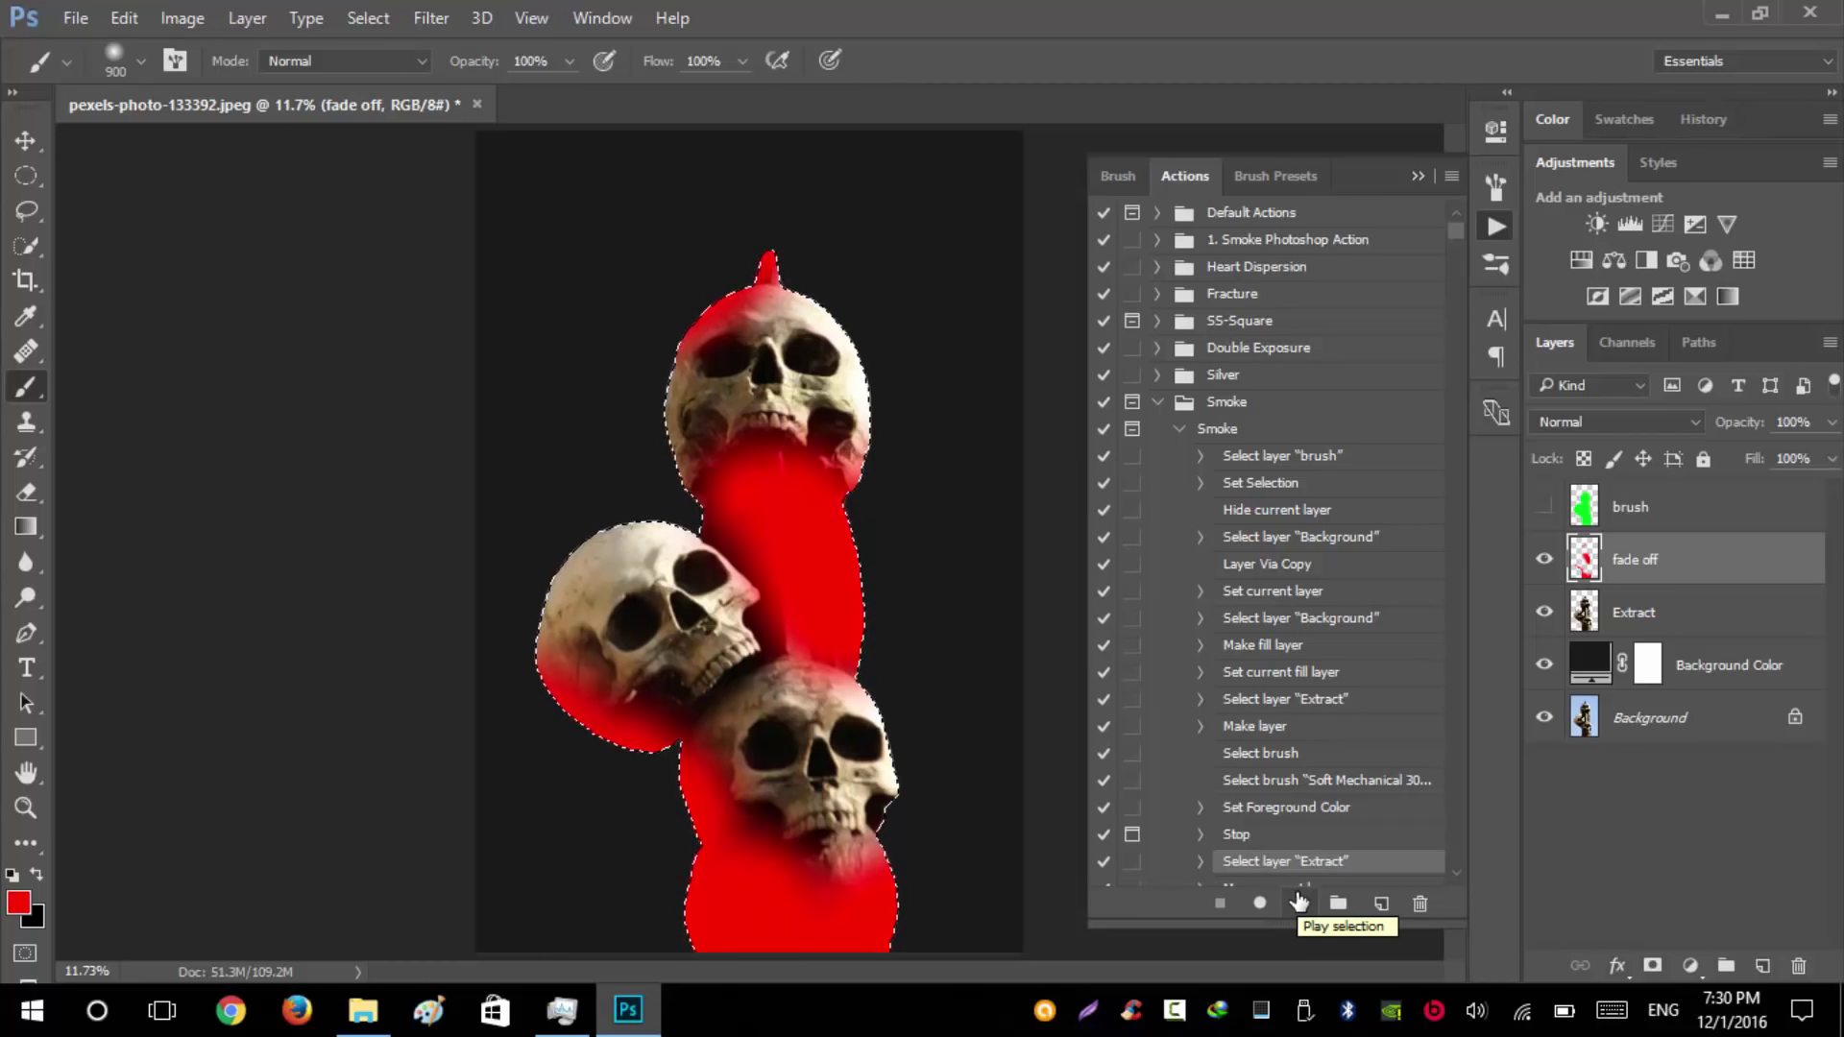
- Continue the Smoke action to build the Smoke group with pale blue-grey smoke skulls
left_click(1298, 903)
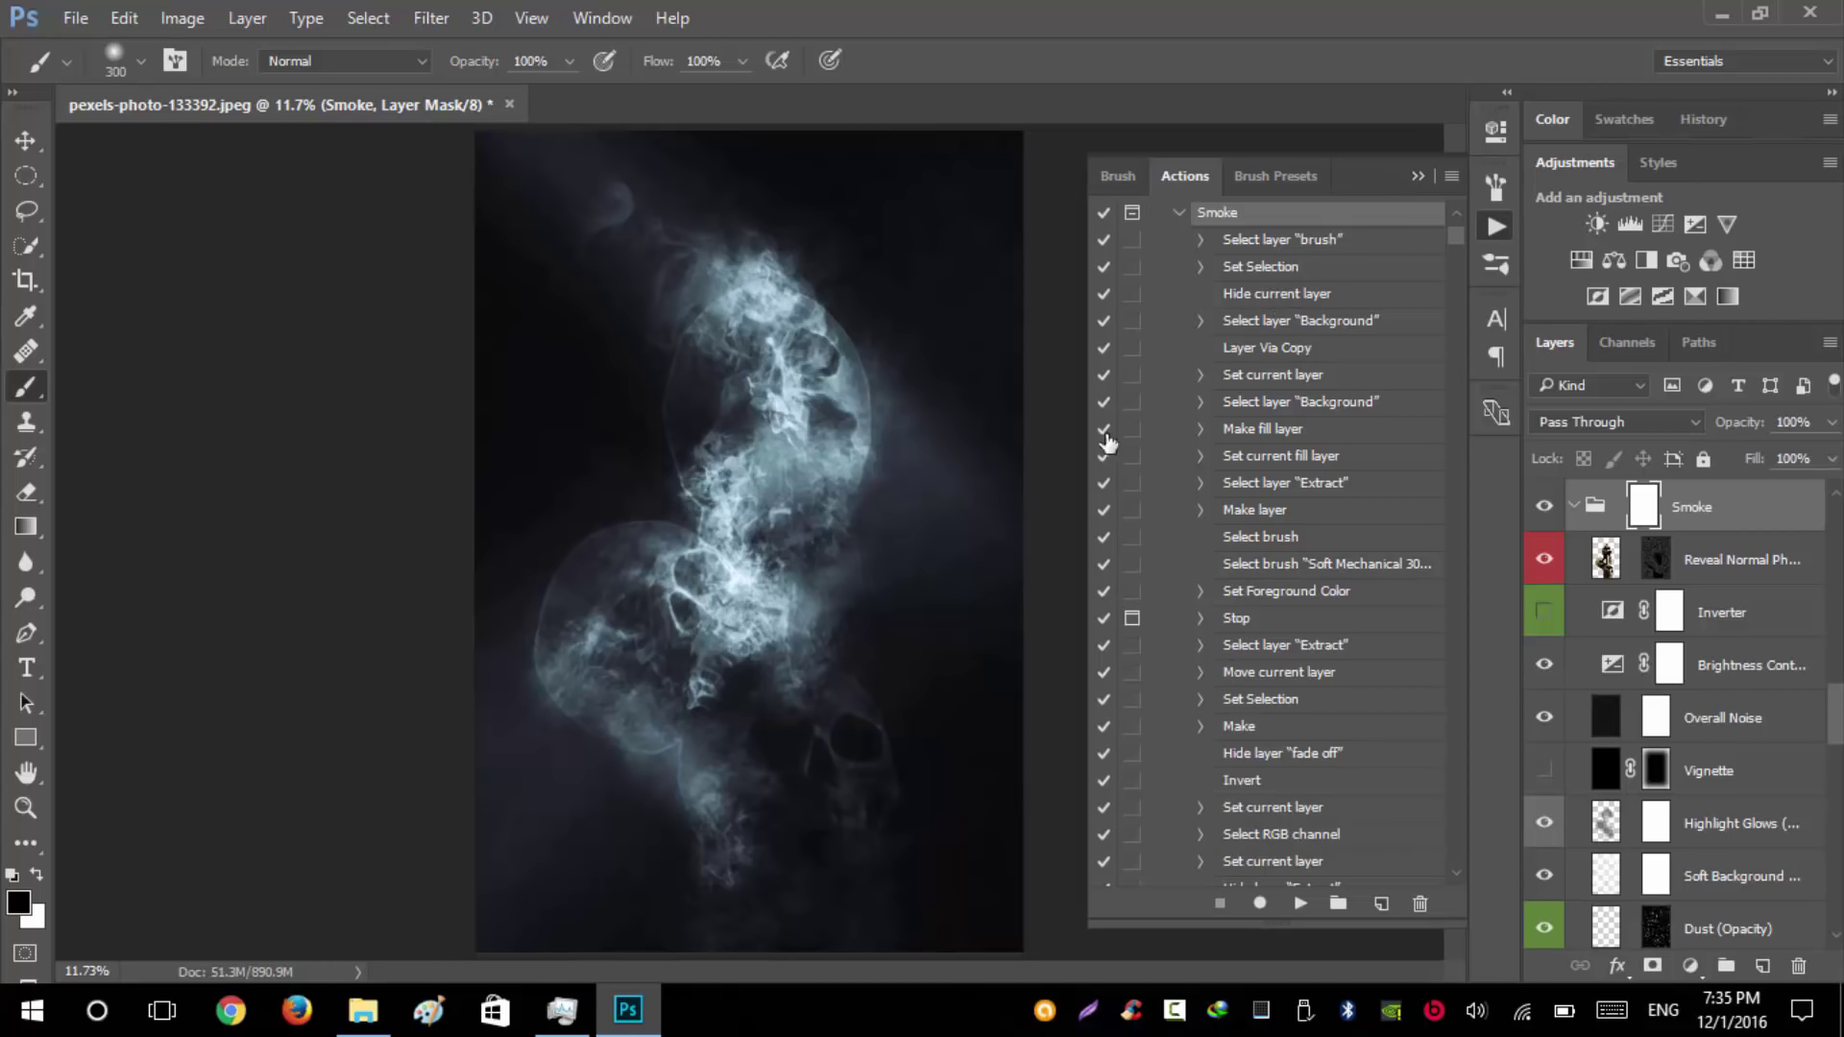
scroll(905, 474, "down", 1)
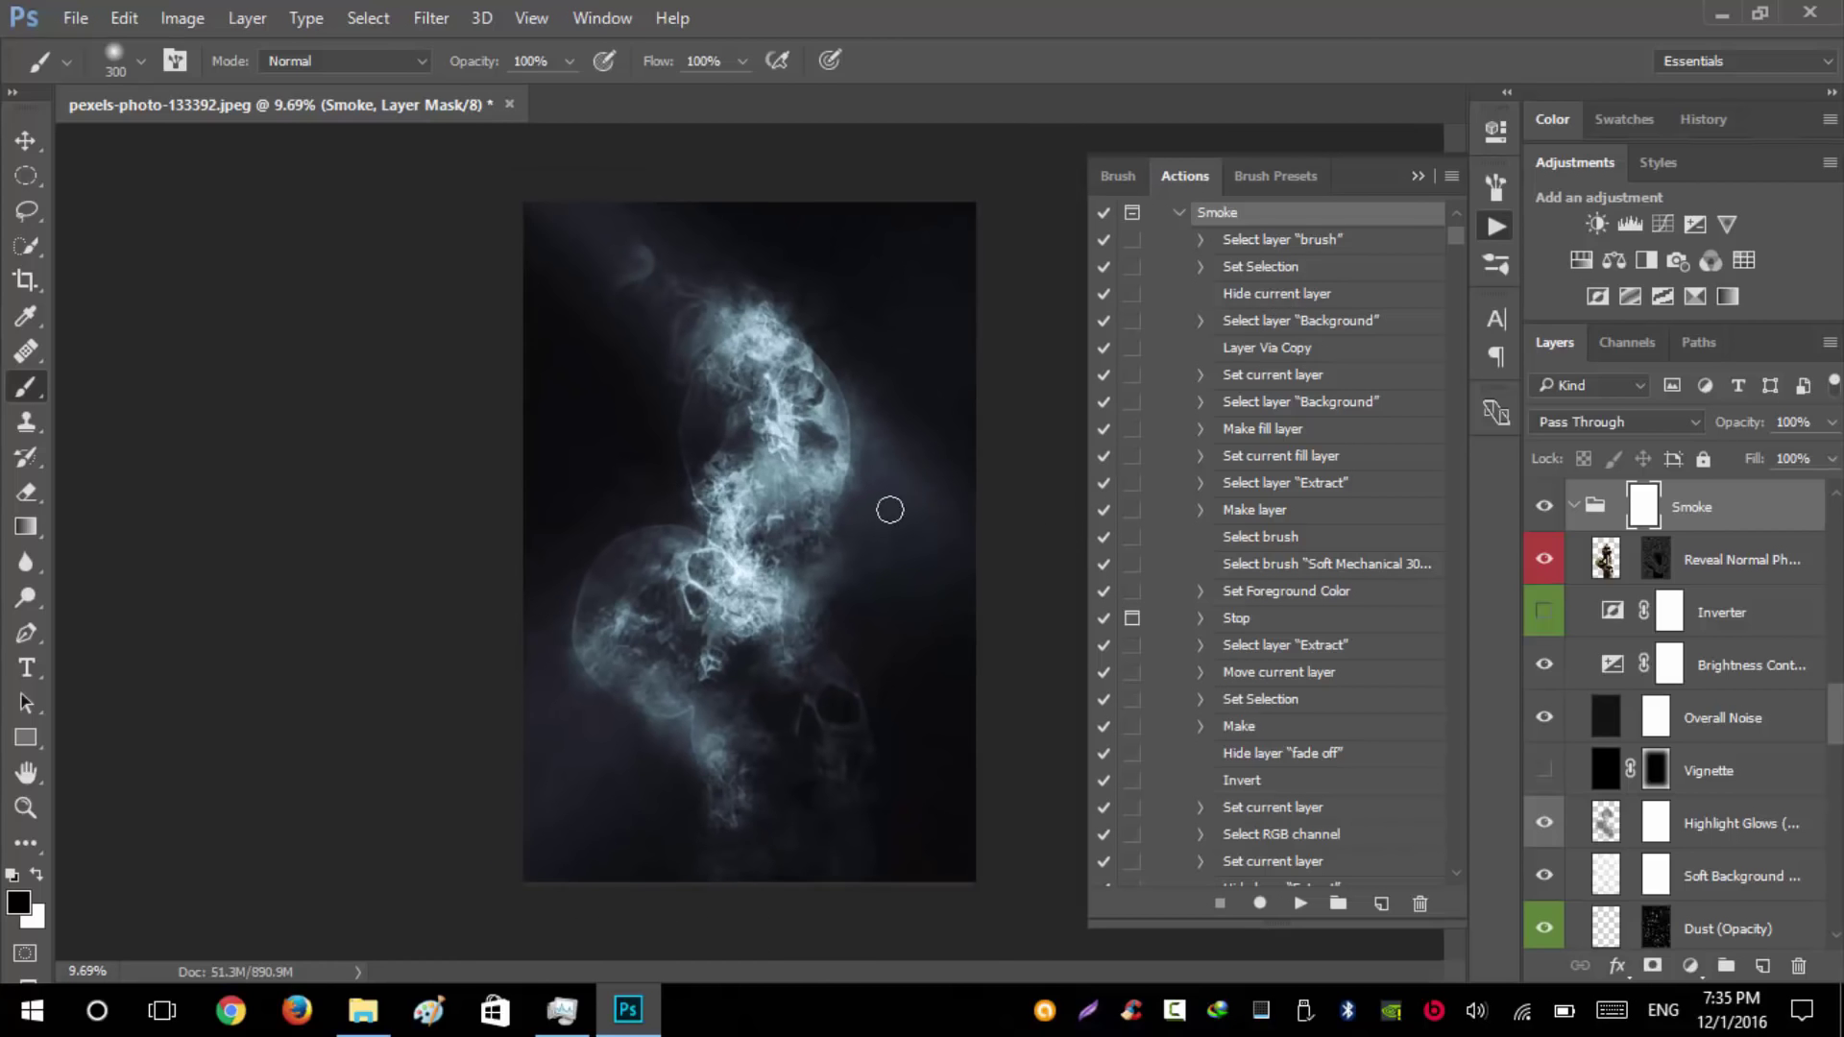
scroll(835, 585, "down", 1)
scroll(792, 634, "up", 3)
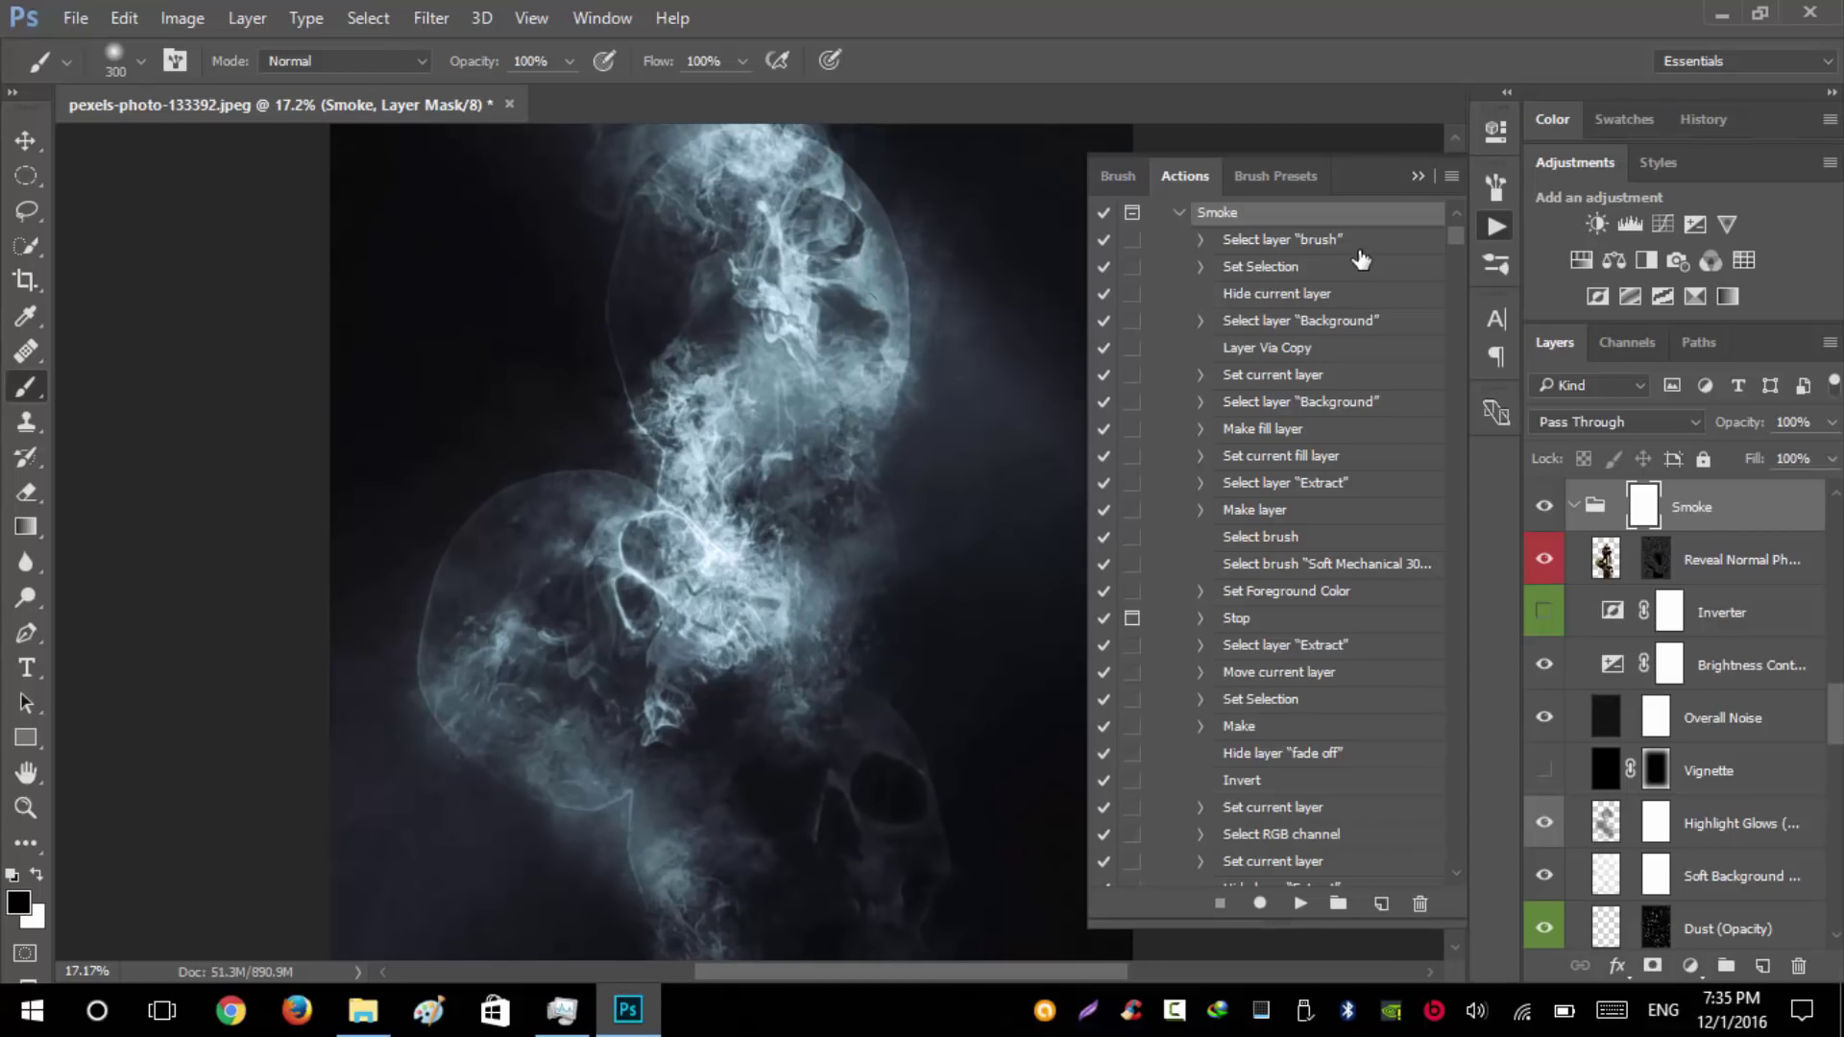
- Collapse the Actions panel and expand the Adjustments group in the Layers panel
left_click(1179, 213)
left_click(1416, 179)
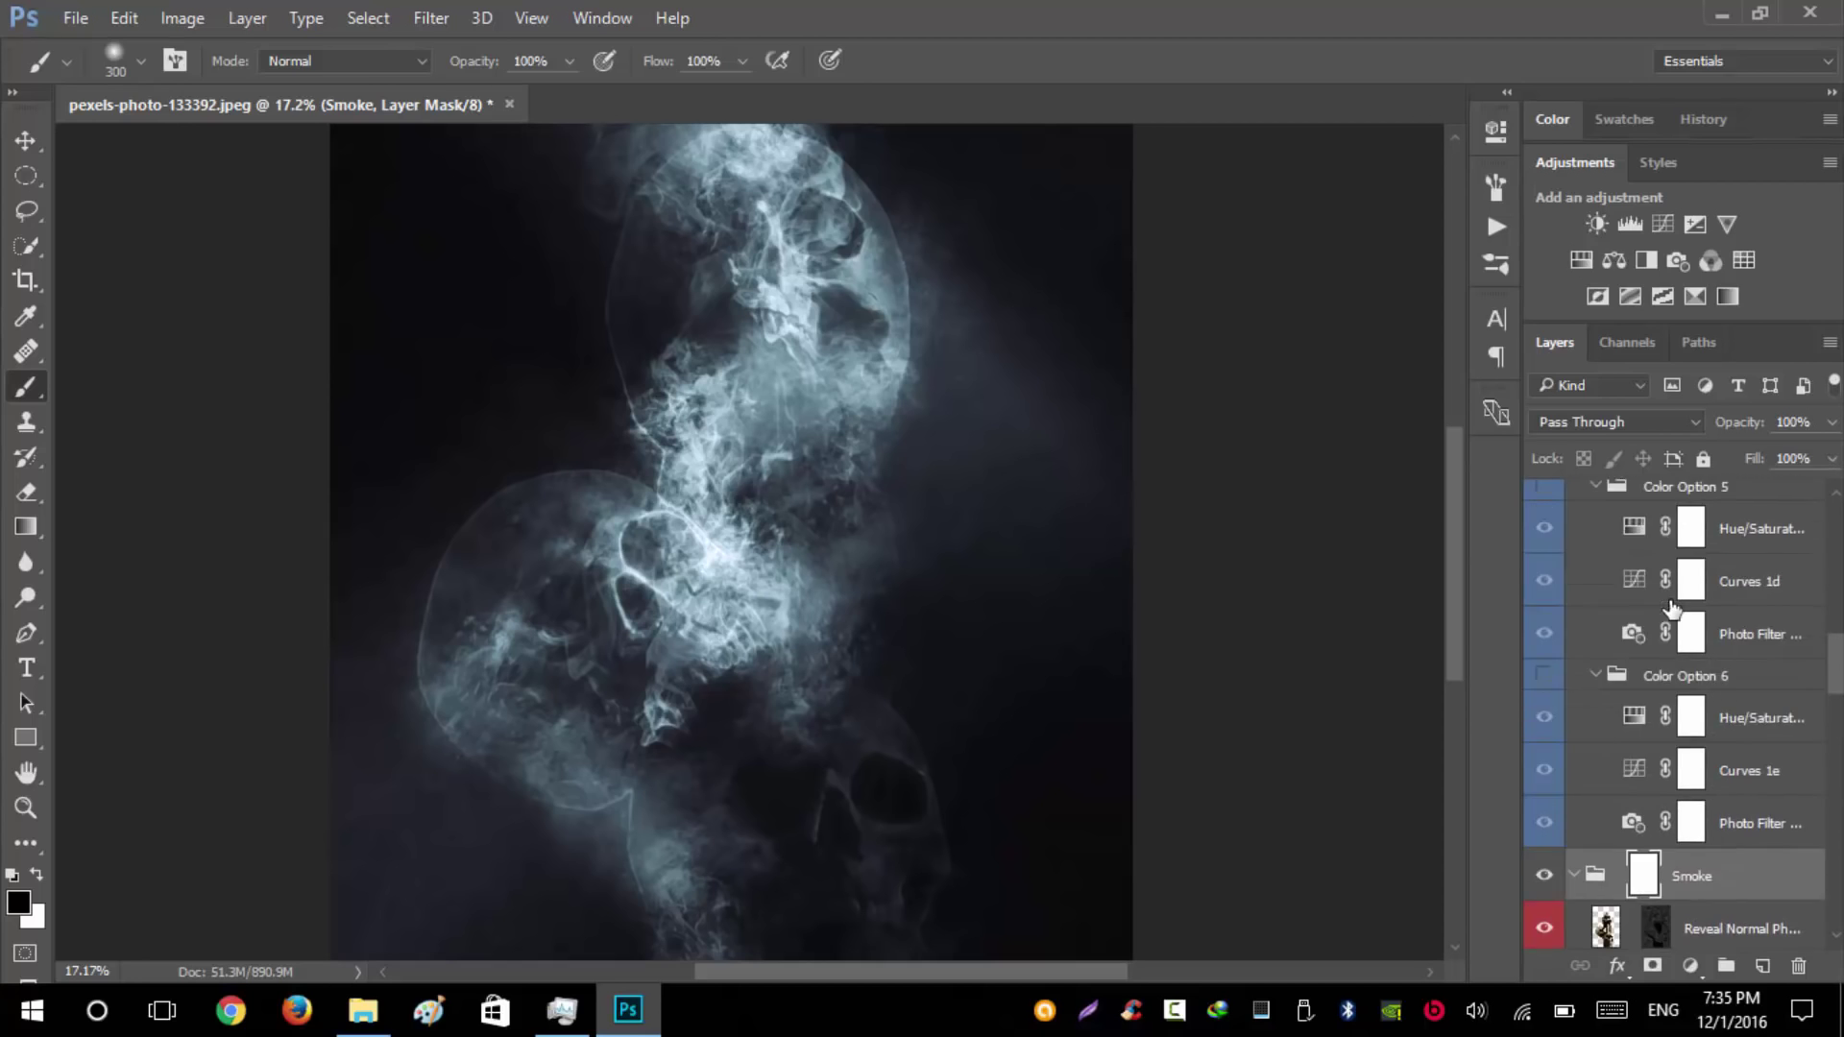
left_click_drag(1839, 639, 1836, 533)
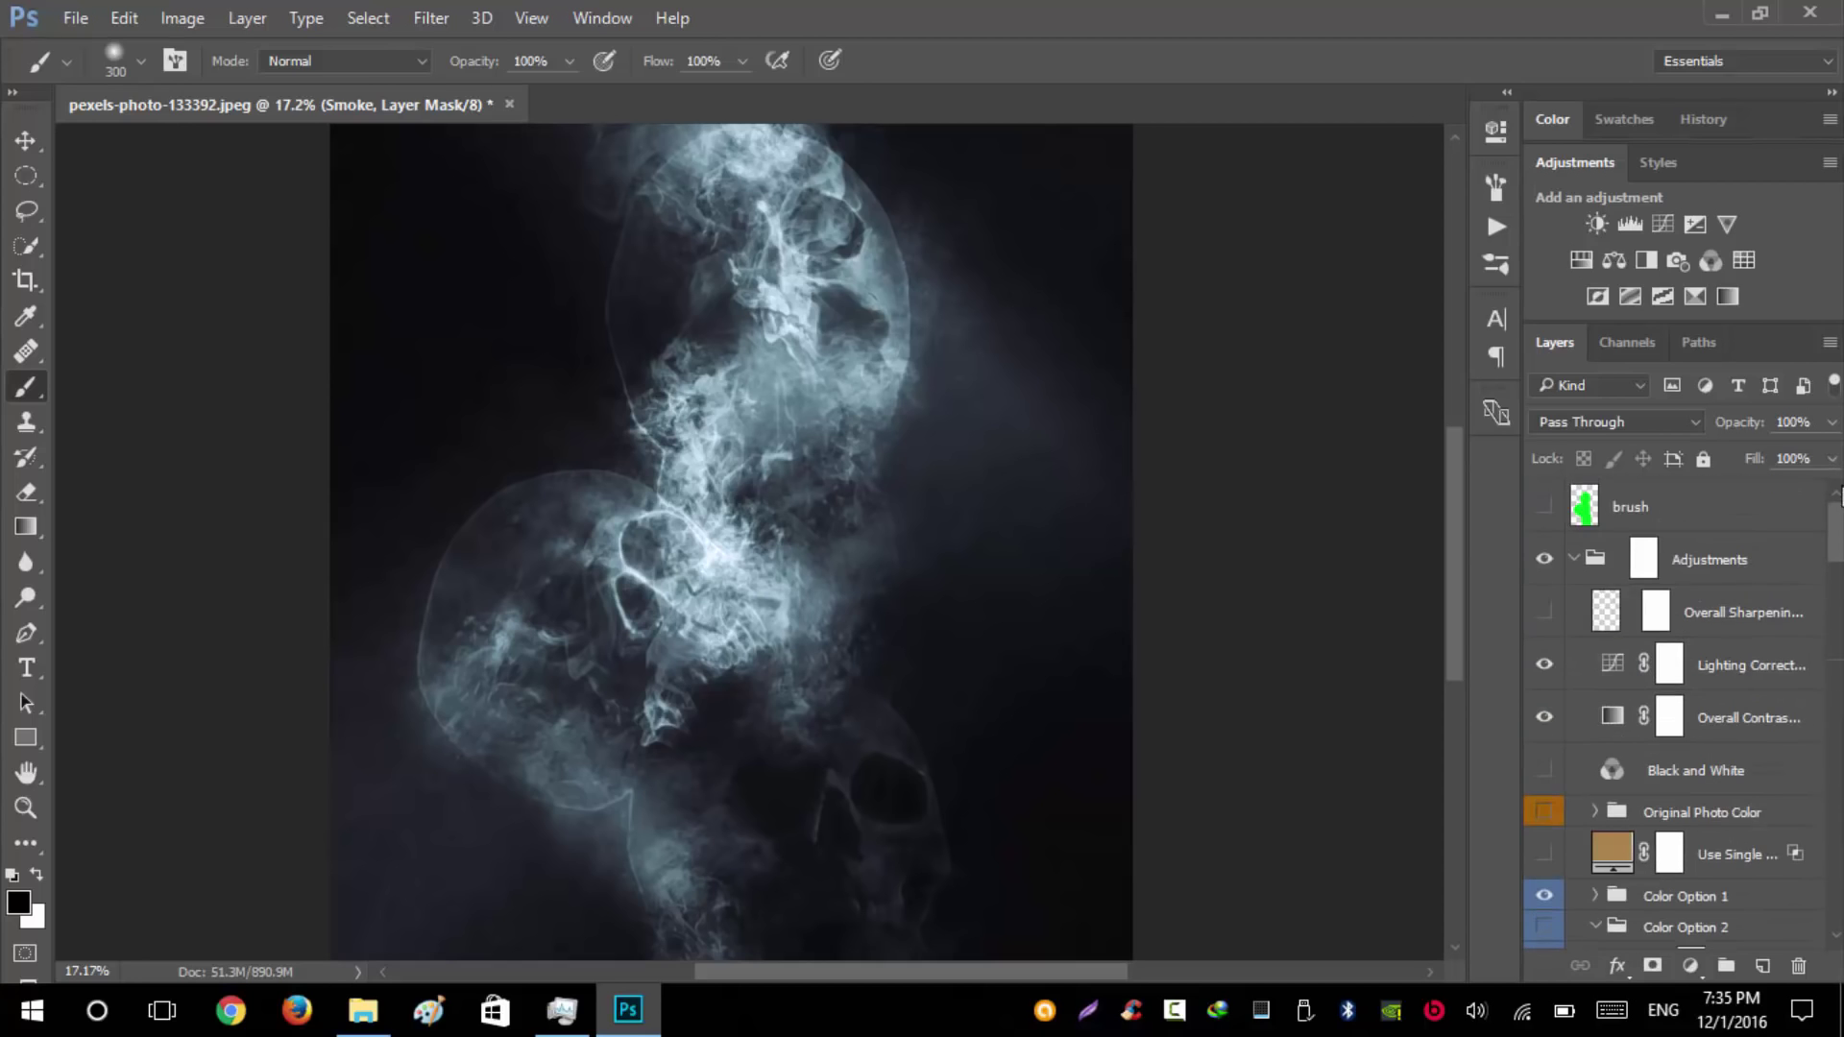
left_click(1573, 560)
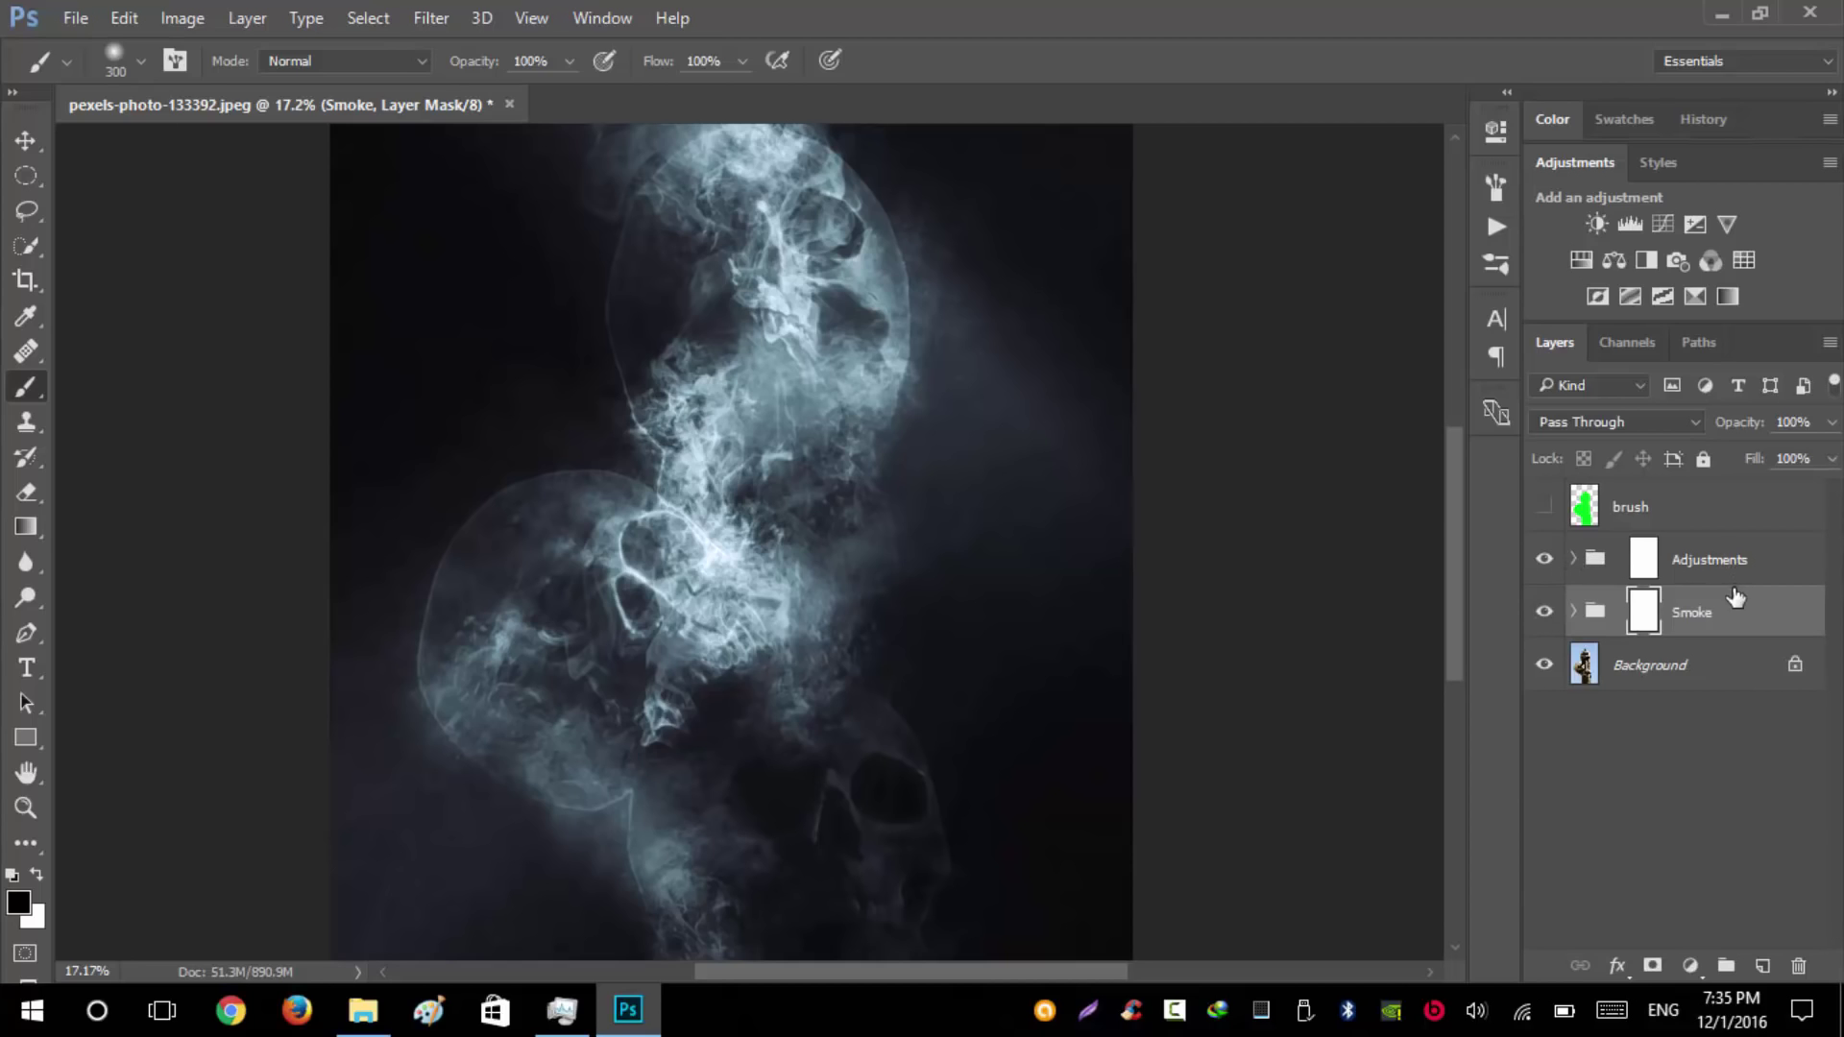
left_click(1725, 574)
left_click(1573, 560)
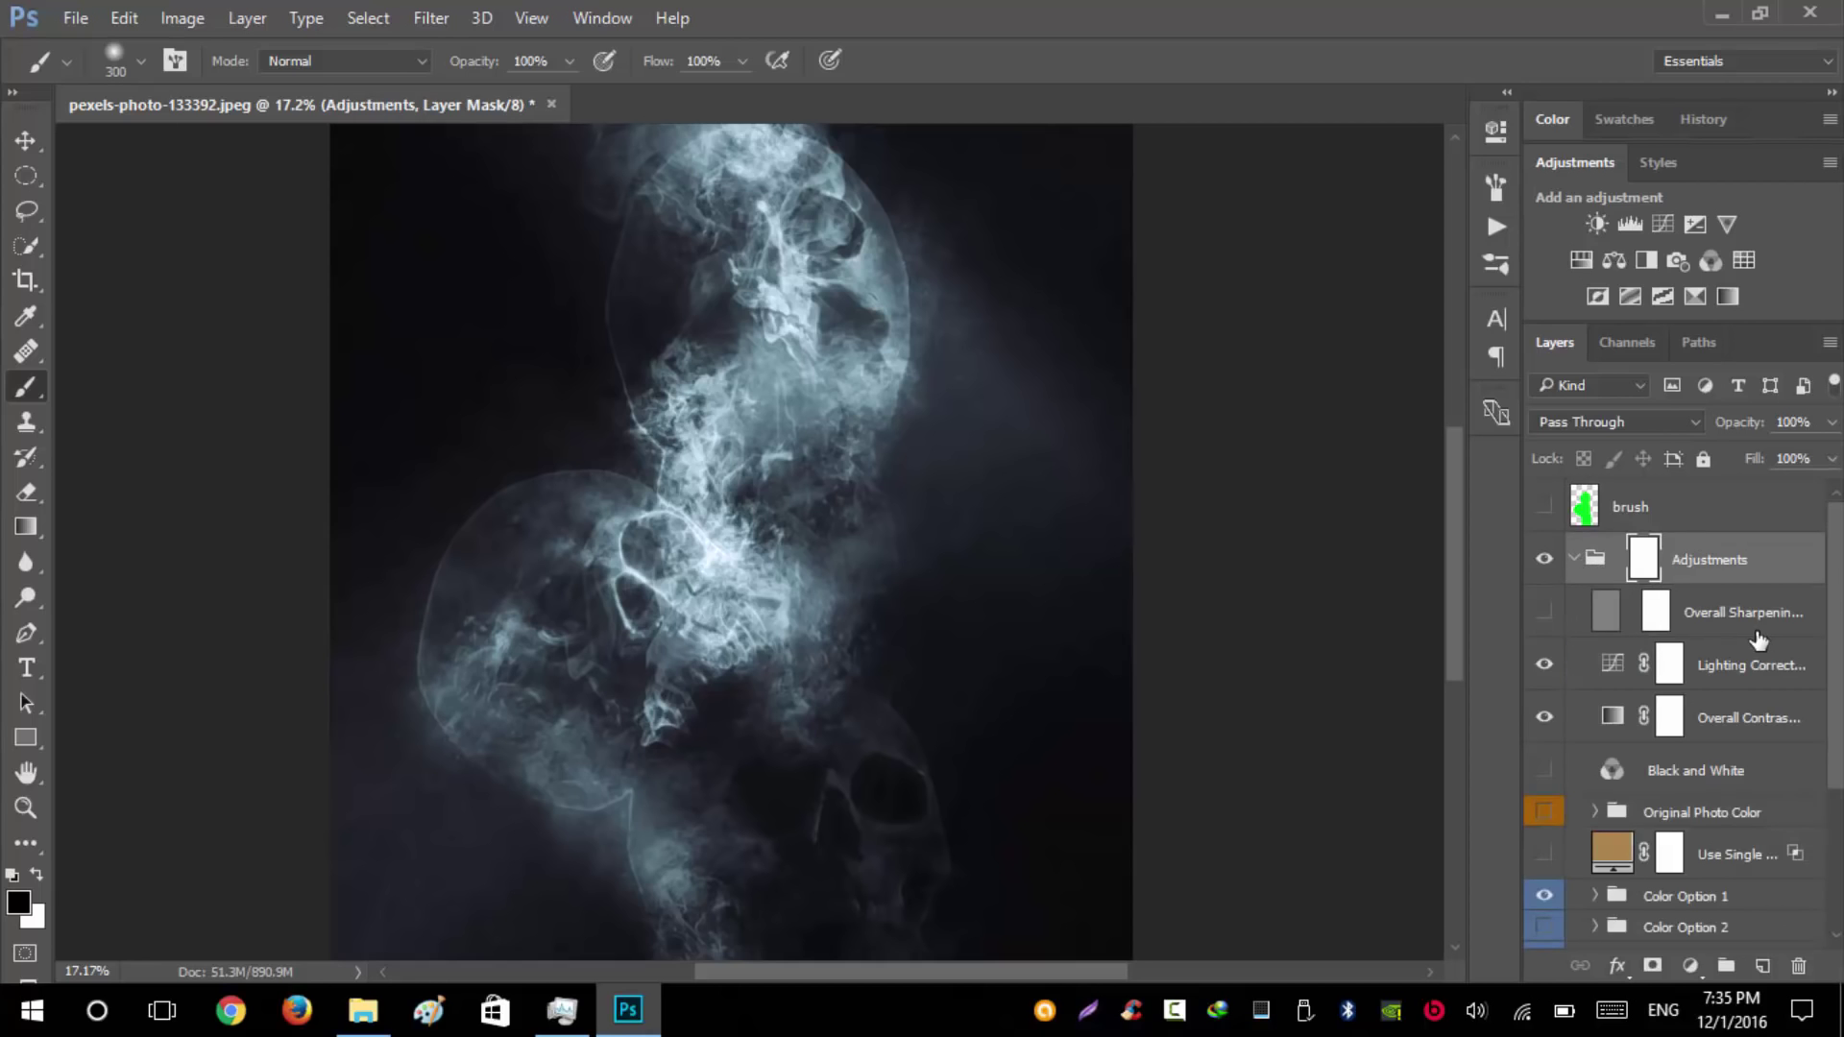
scroll(1765, 639, "down", 2)
scroll(1765, 639, "down", 1)
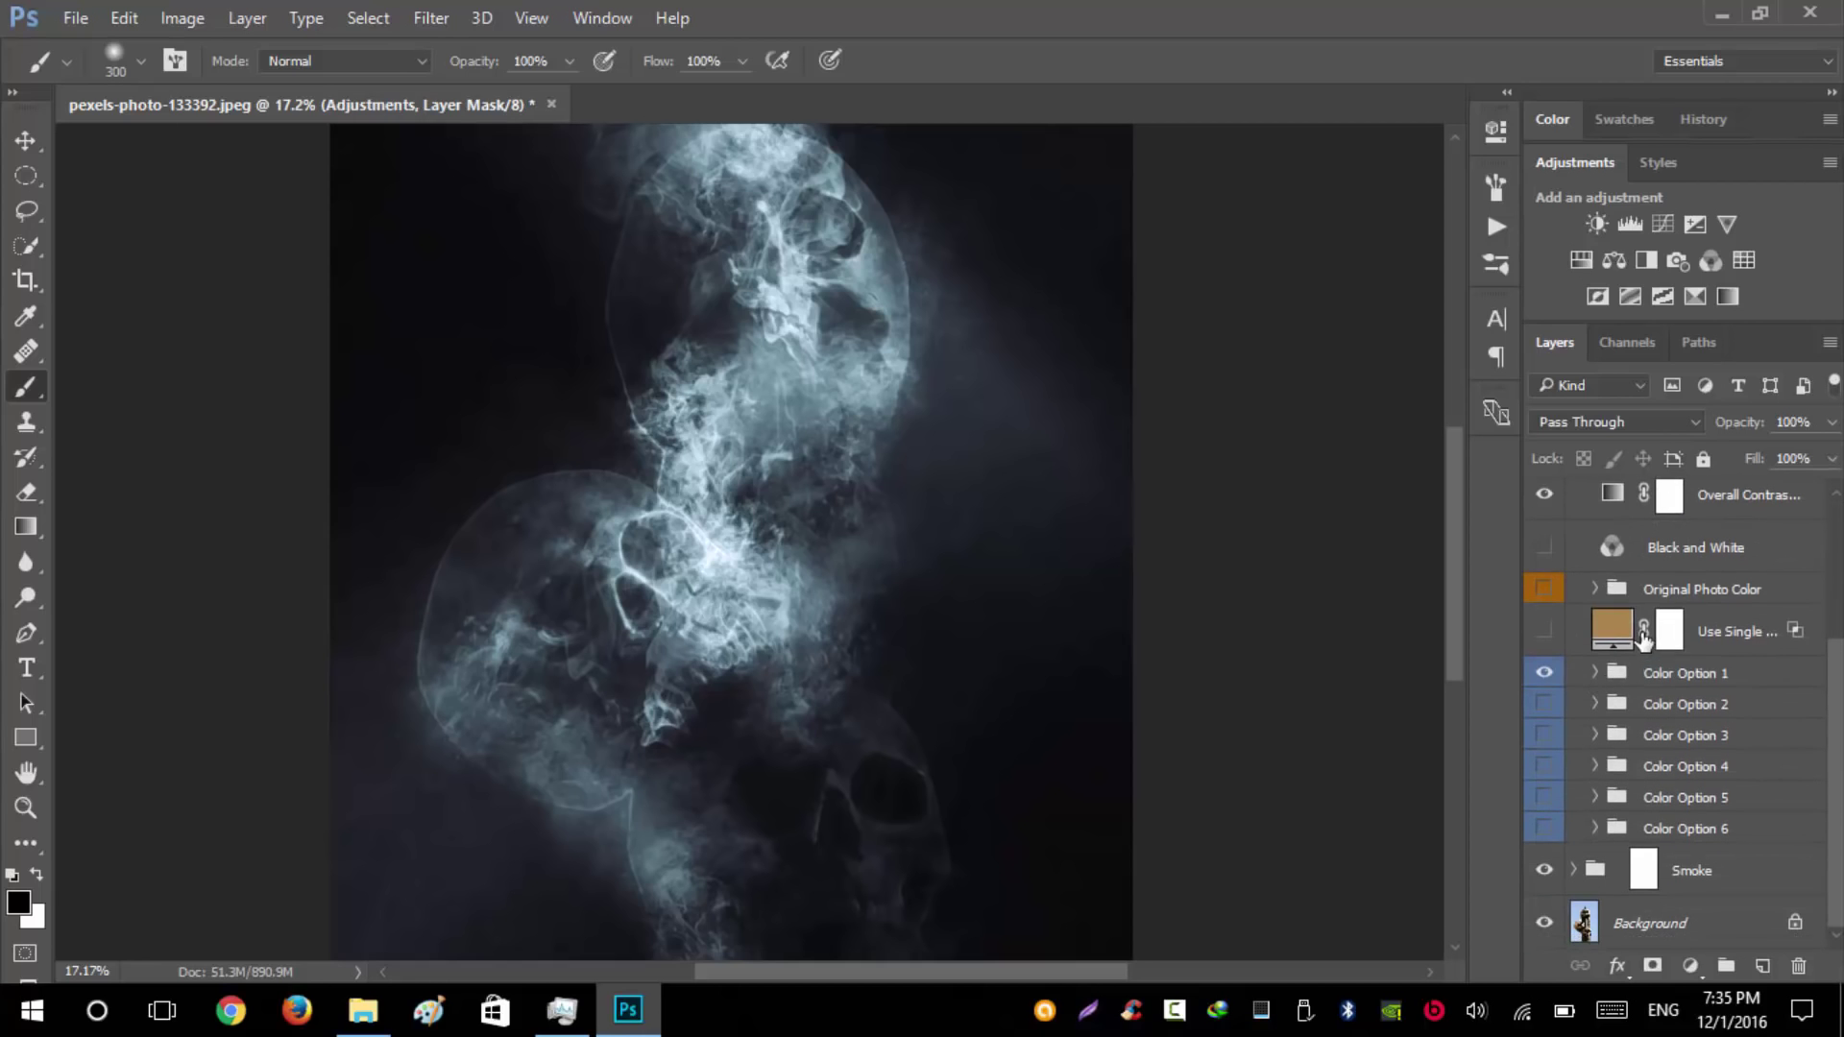
scroll(1165, 517, "down", 1)
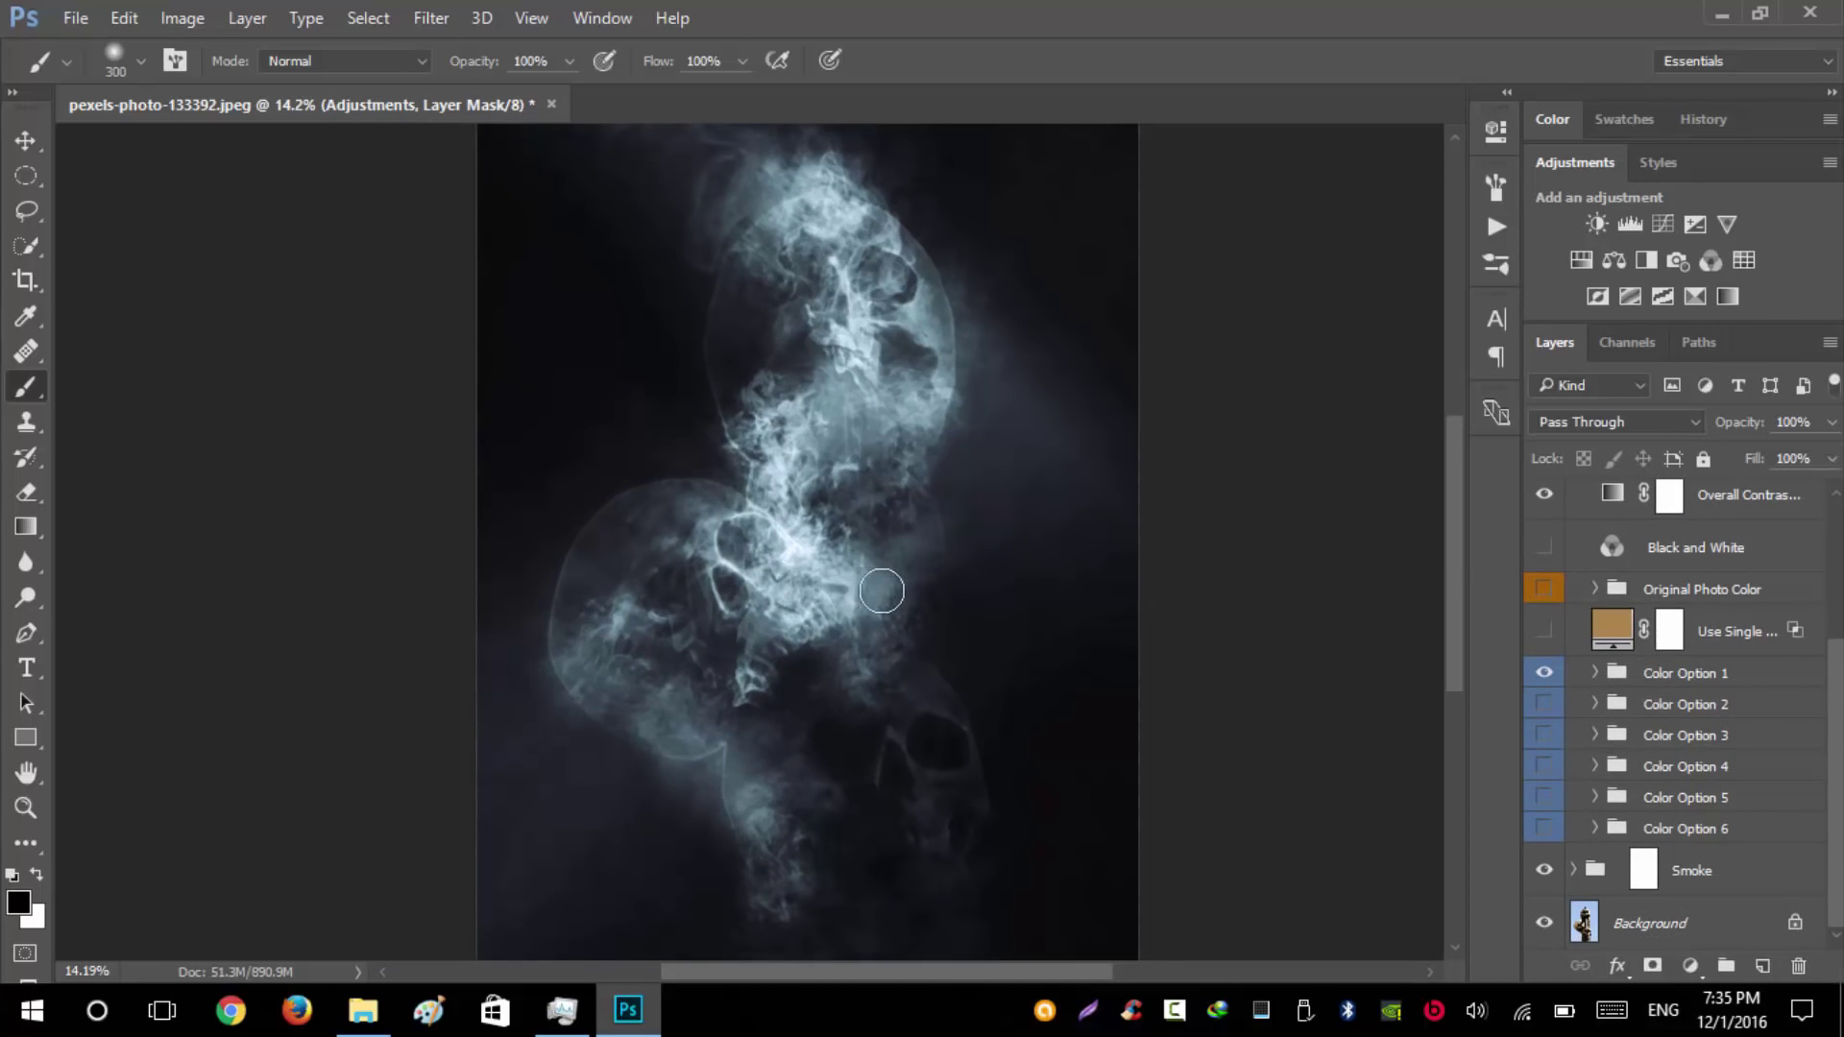
key("v")
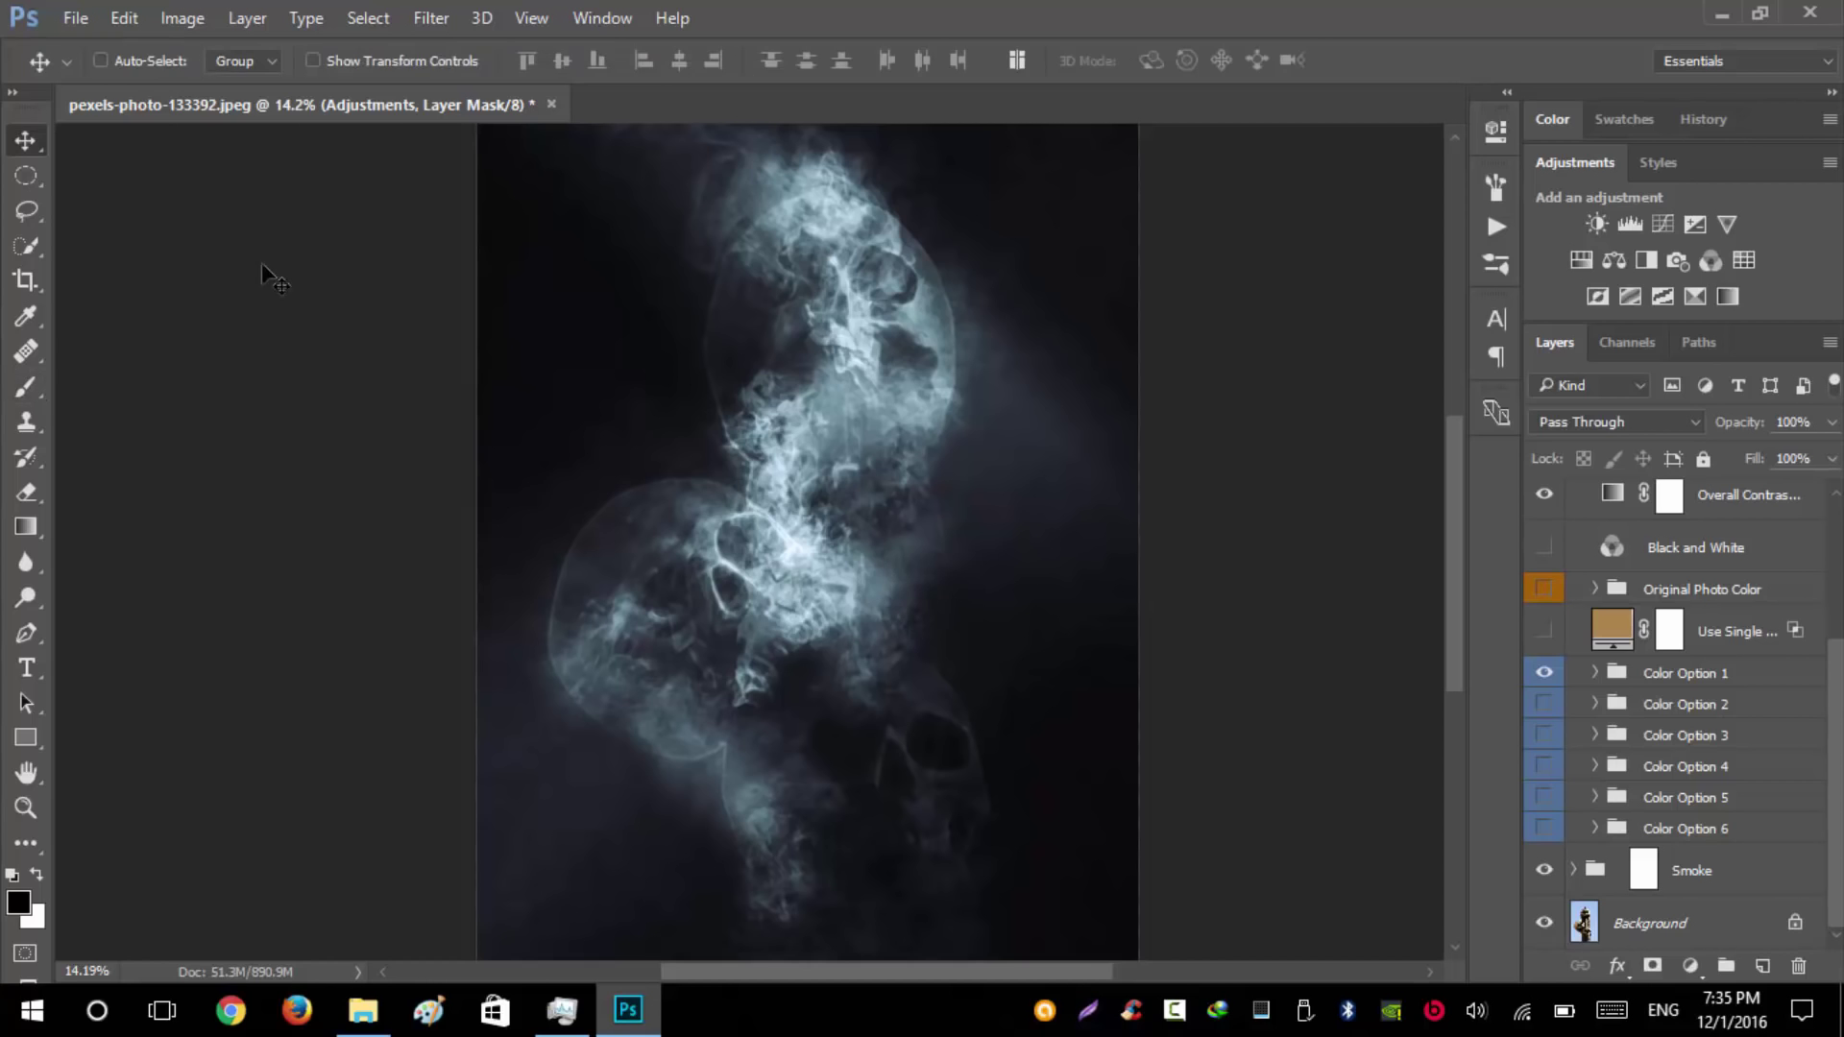
- Preview Color Options 2 through 6, leaving Color Option 2 on for an orange glow
left_click(1544, 707)
scroll(1179, 749, "down", 3)
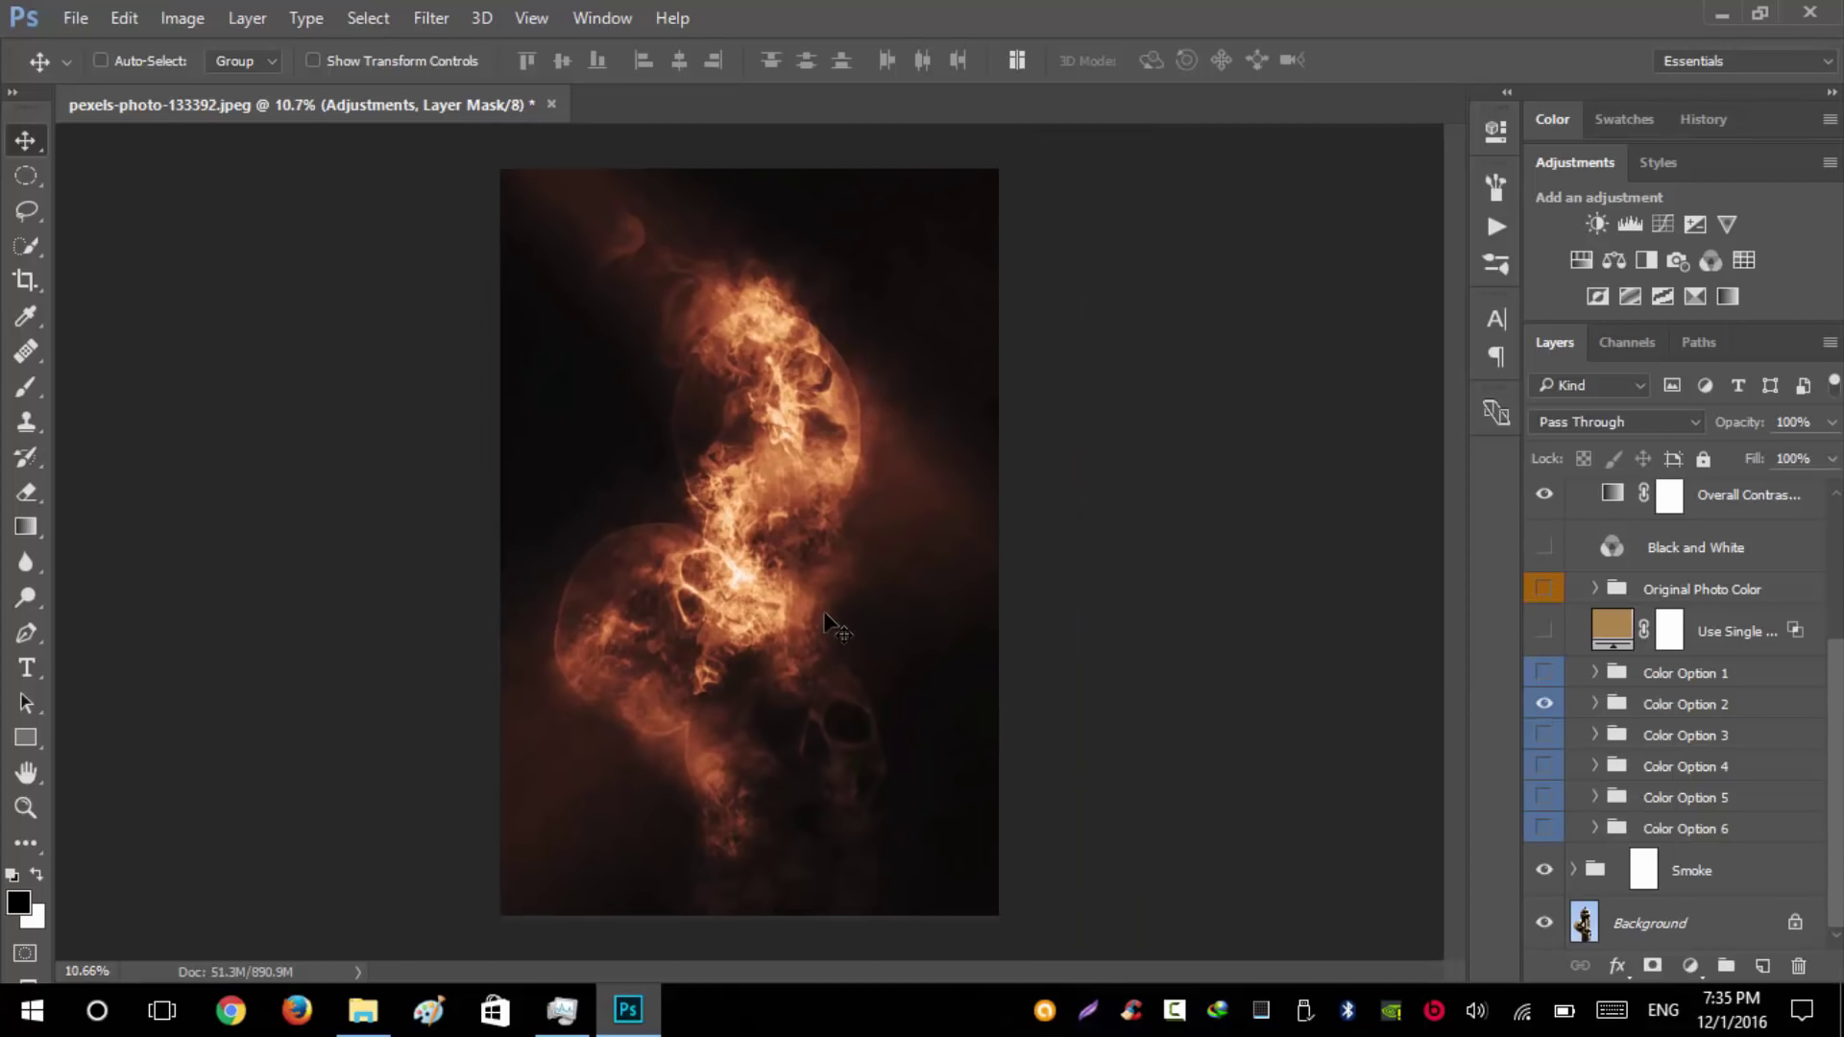
left_click(1543, 704)
left_click(1543, 735)
left_click(1543, 767)
left_click(1543, 766)
left_click(1544, 797)
left_click(1544, 797)
left_click(1543, 828)
left_click(1543, 828)
left_click(1544, 704)
scroll(1610, 615, "up", 3)
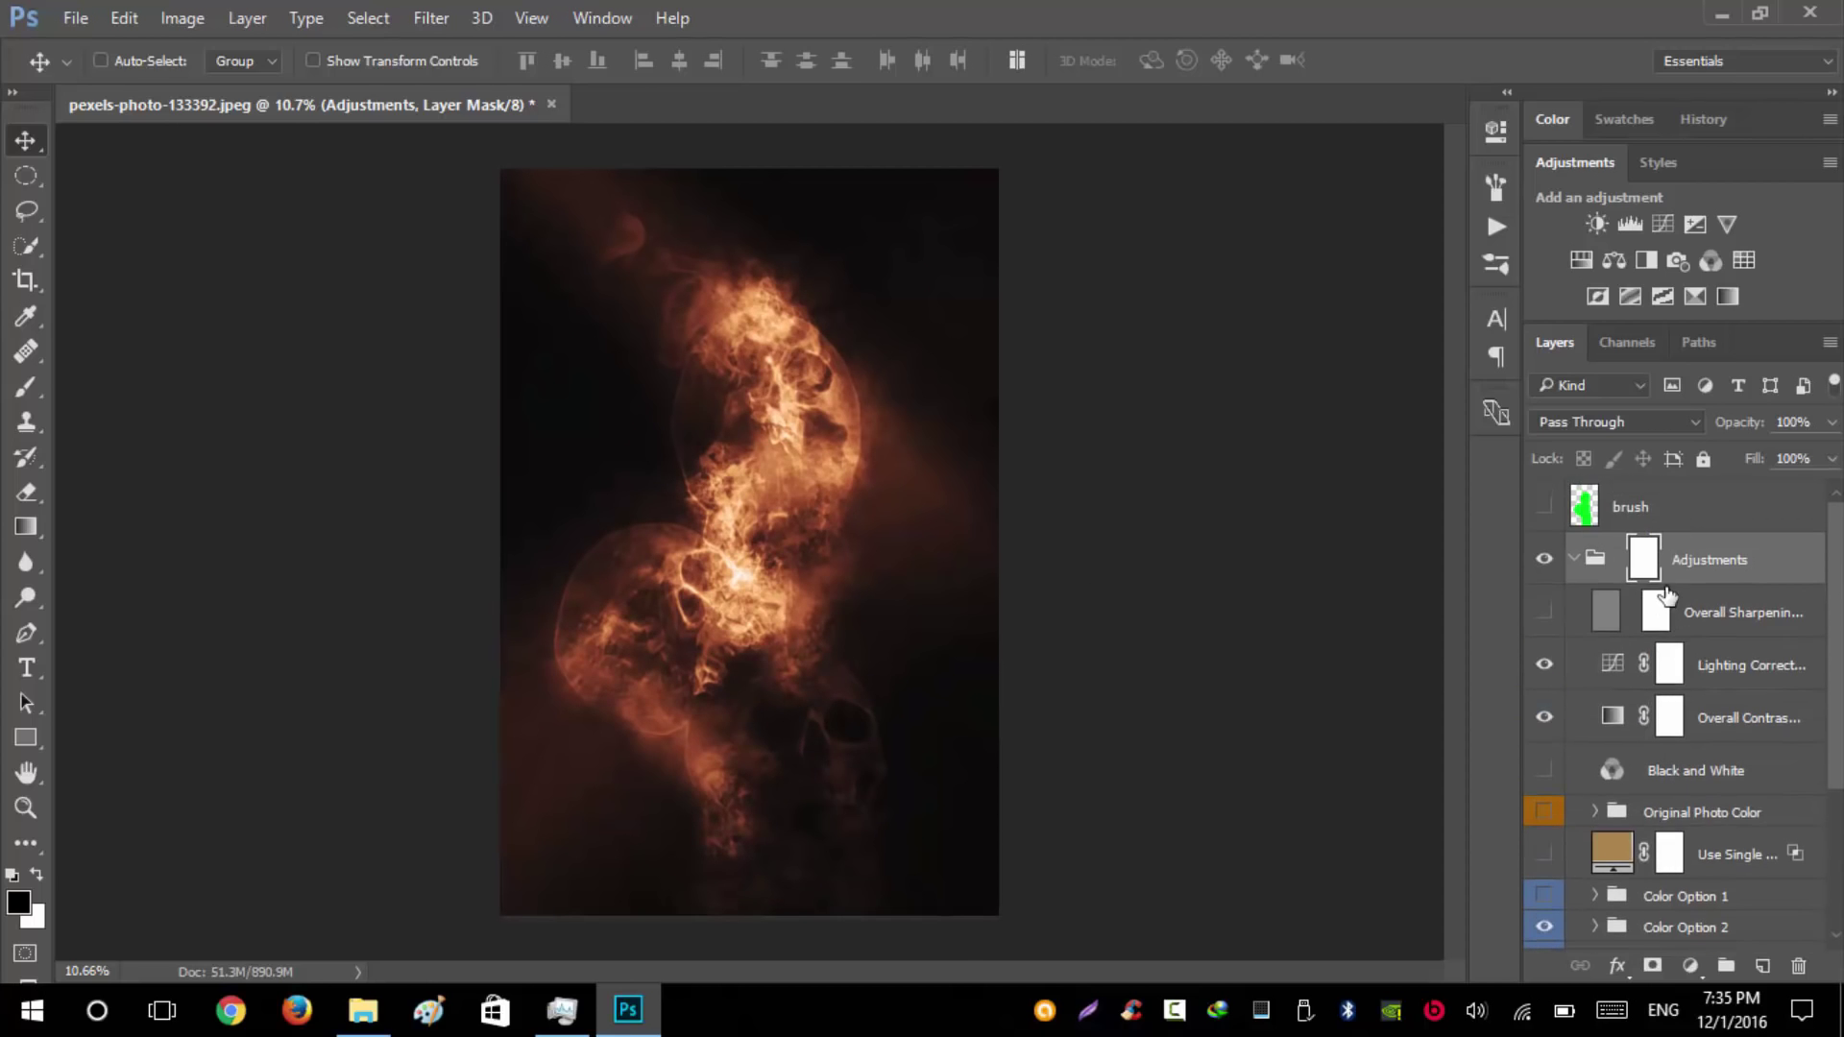
left_click(1573, 558)
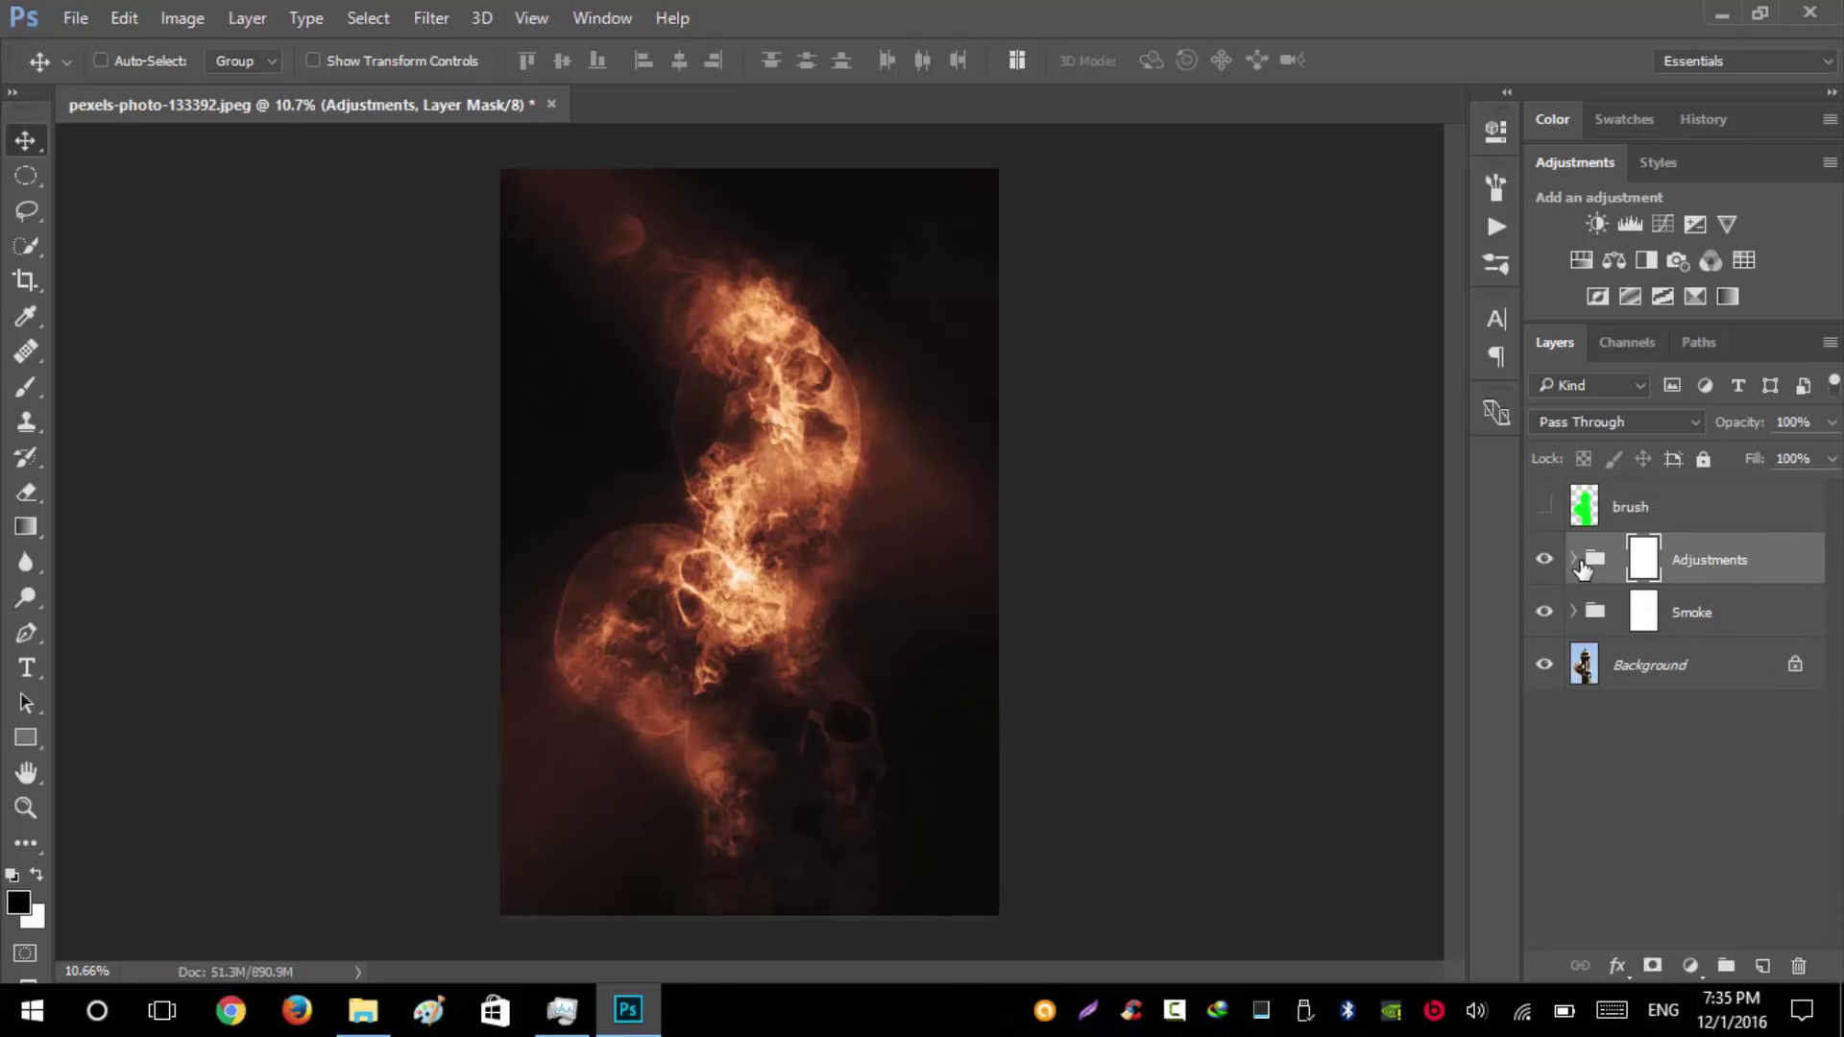
left_click(1642, 720)
left_click(1583, 260)
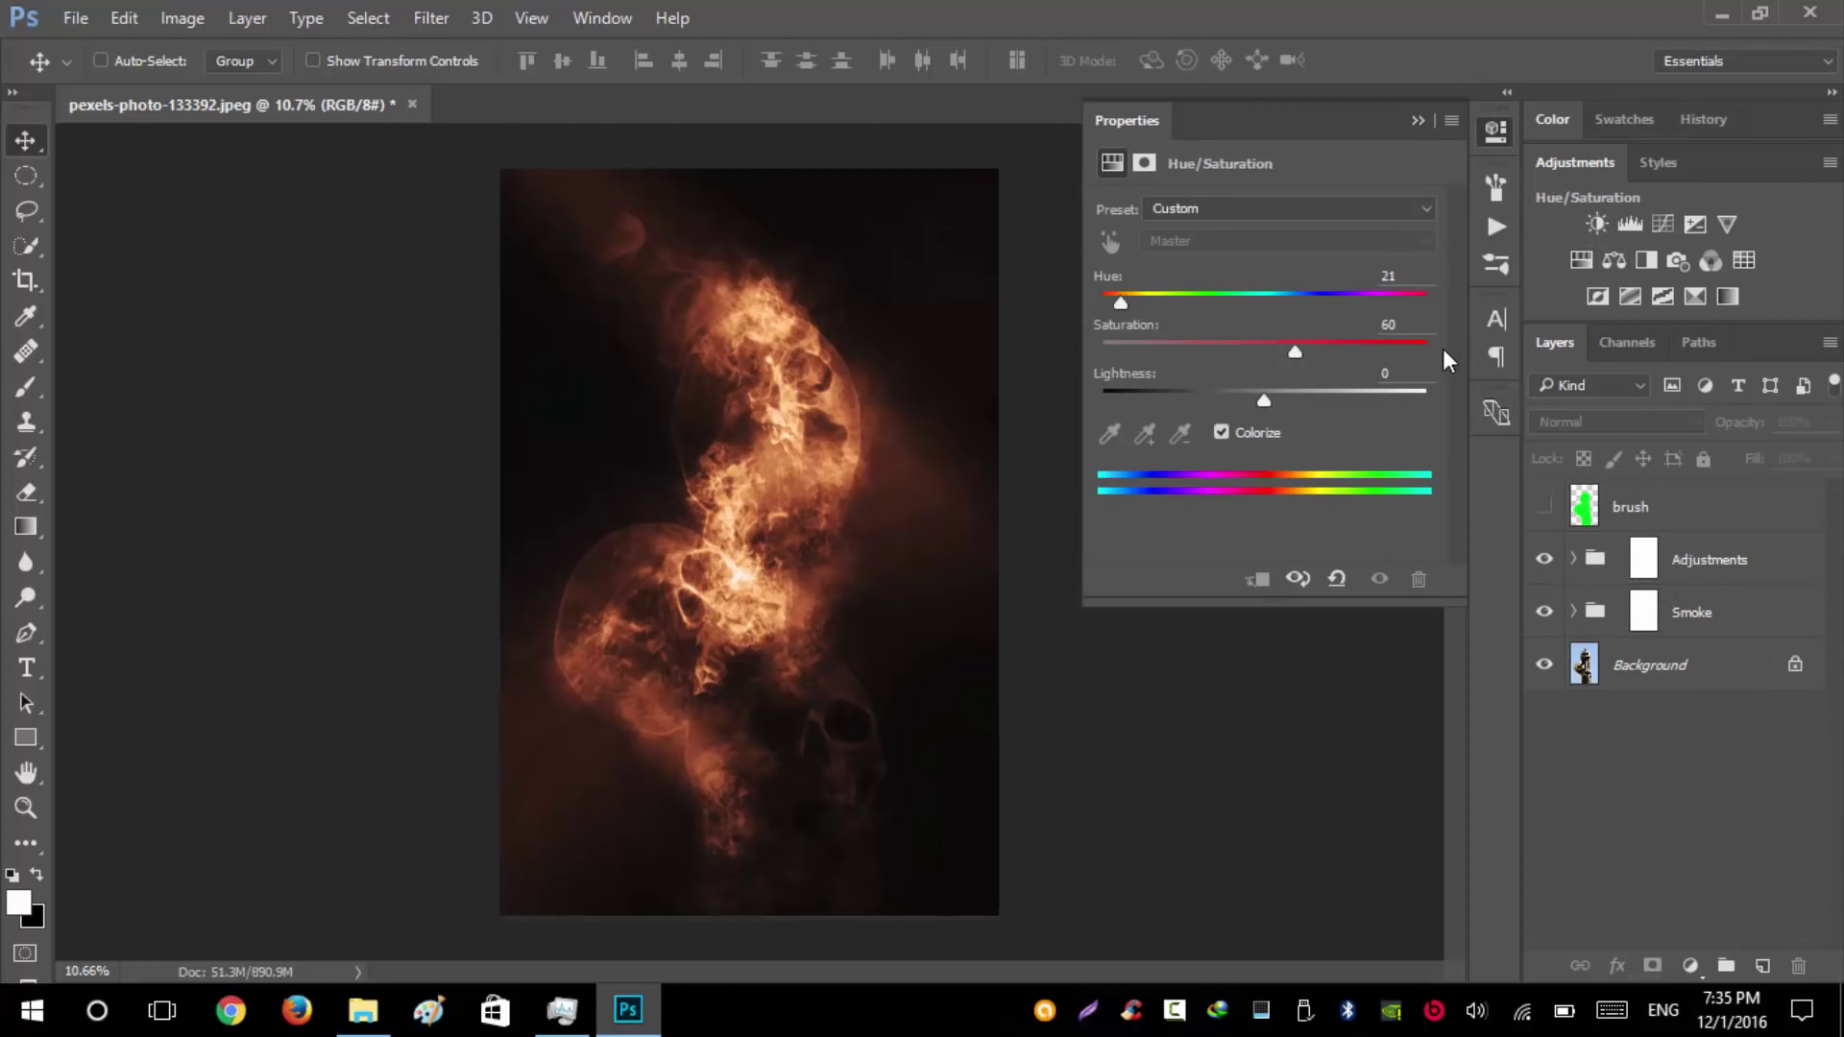
left_click(1221, 432)
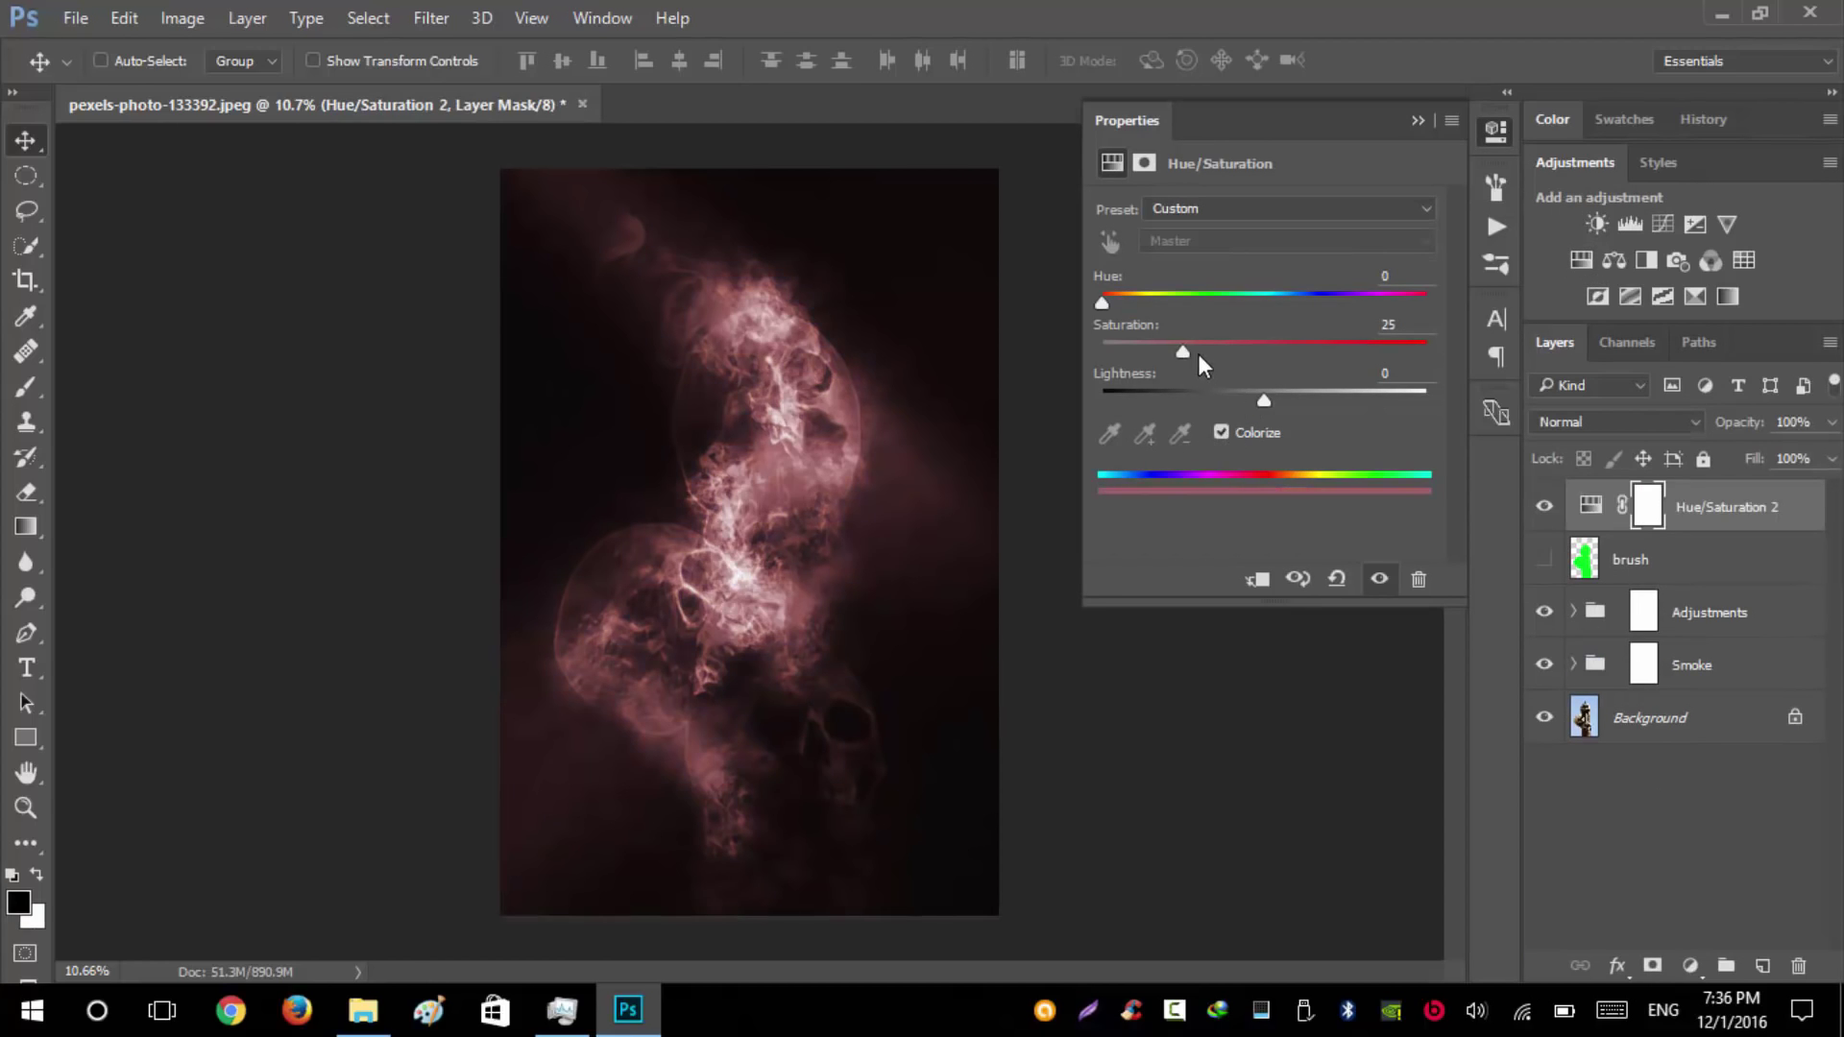
left_click_drag(1190, 355, 1264, 357)
mouse_move(1101, 304)
left_mouse_down()
mouse_move(1202, 302)
mouse_move(1116, 315)
left_mouse_up()
left_click(1417, 120)
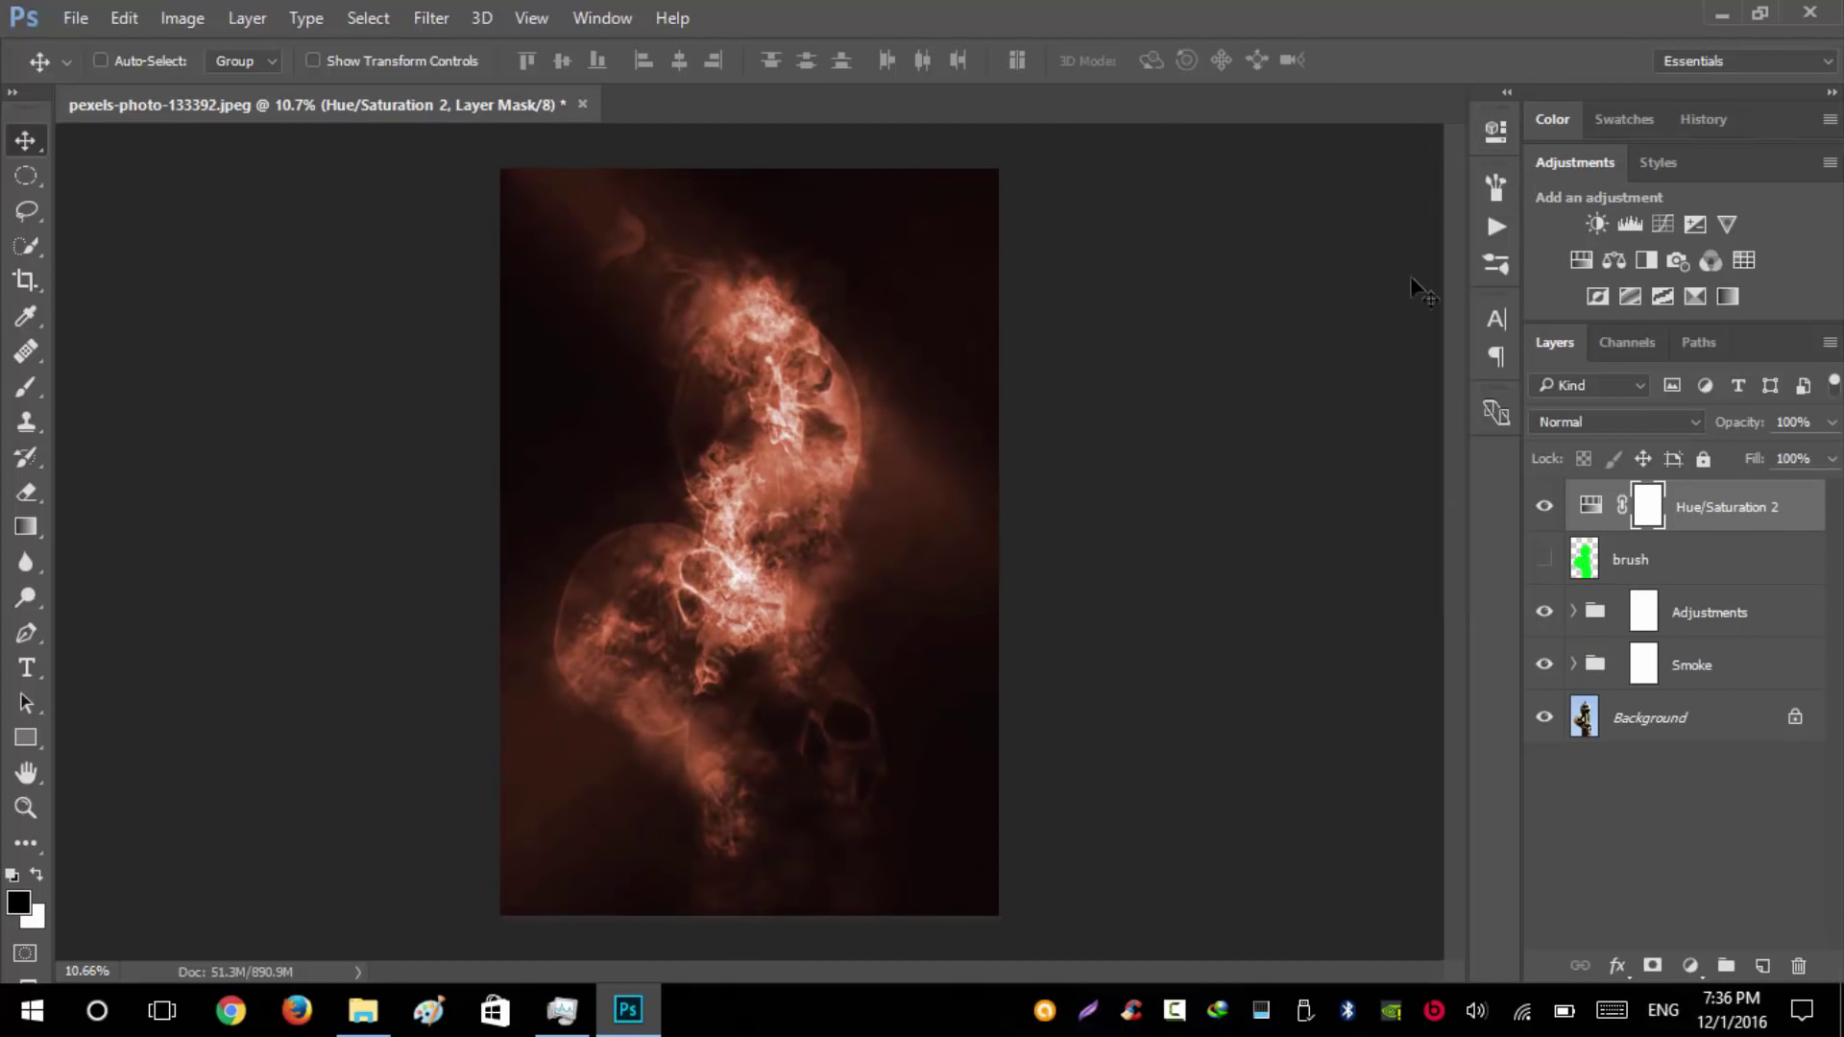
left_click_drag(1743, 507, 1798, 966)
scroll(790, 423, "up", 1)
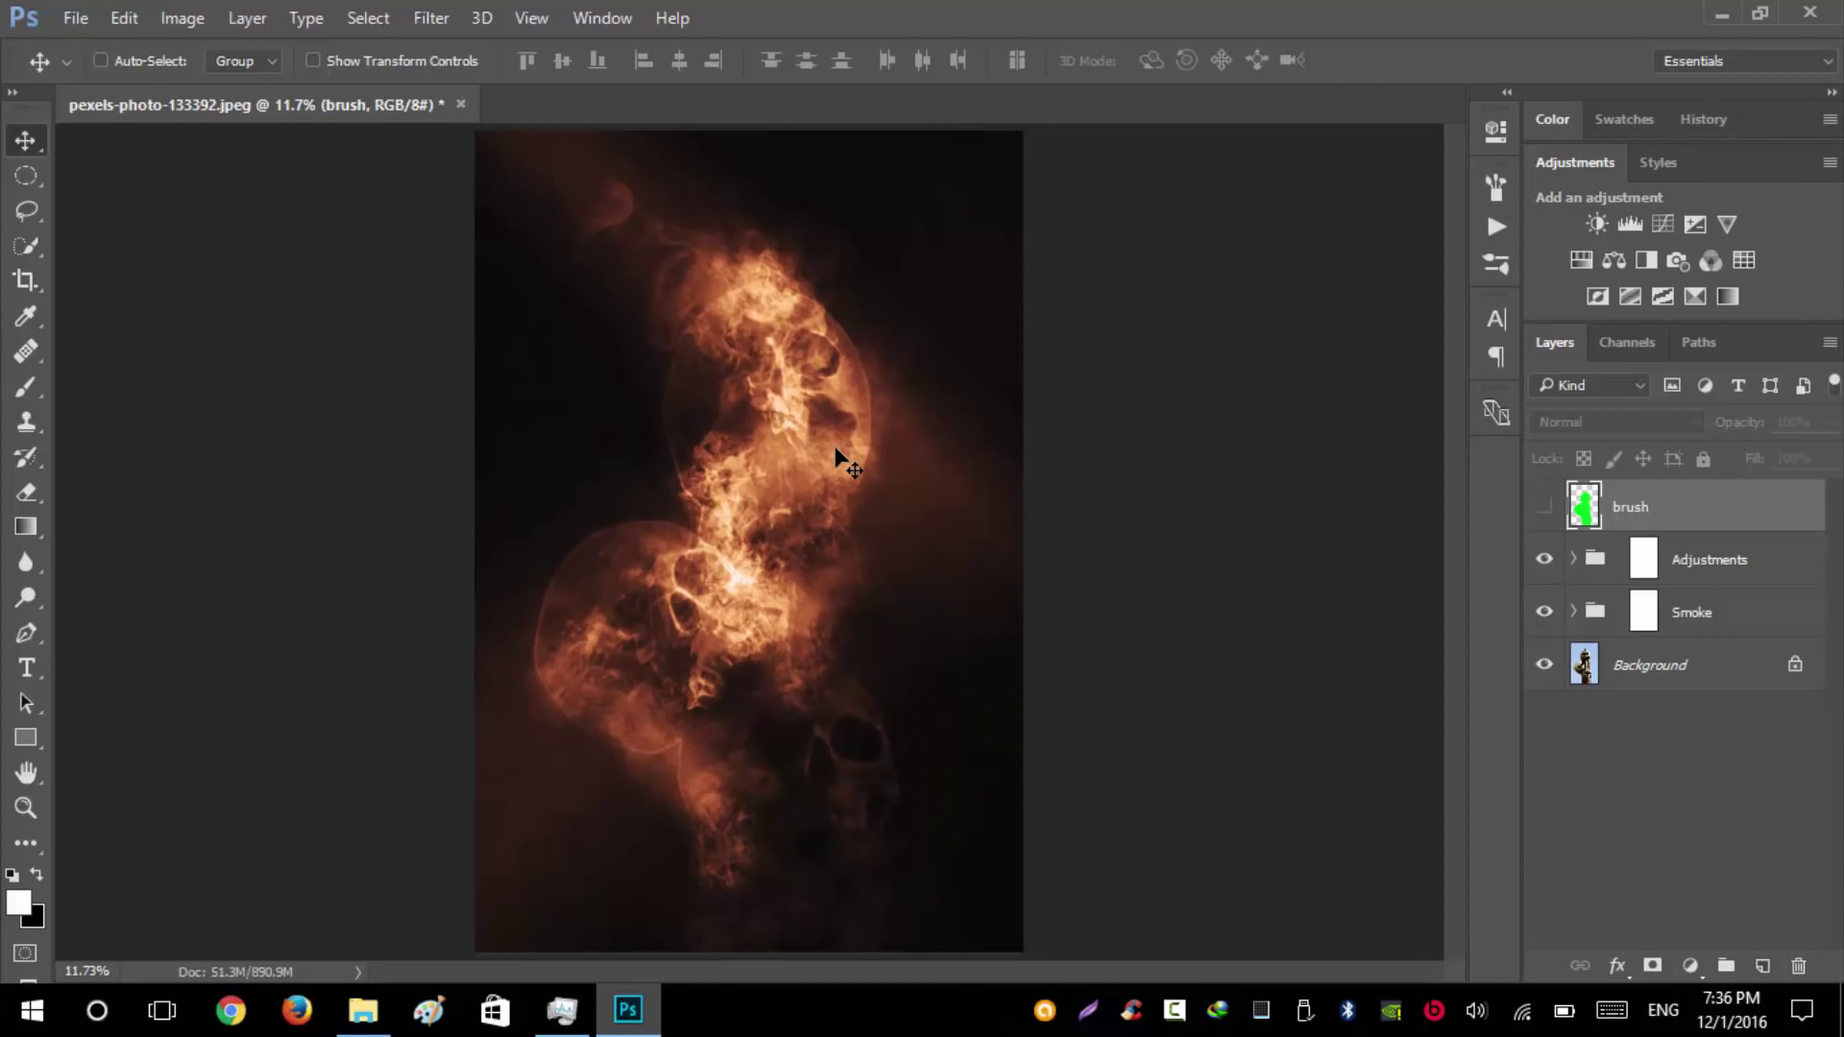
scroll(836, 447, "down", 1)
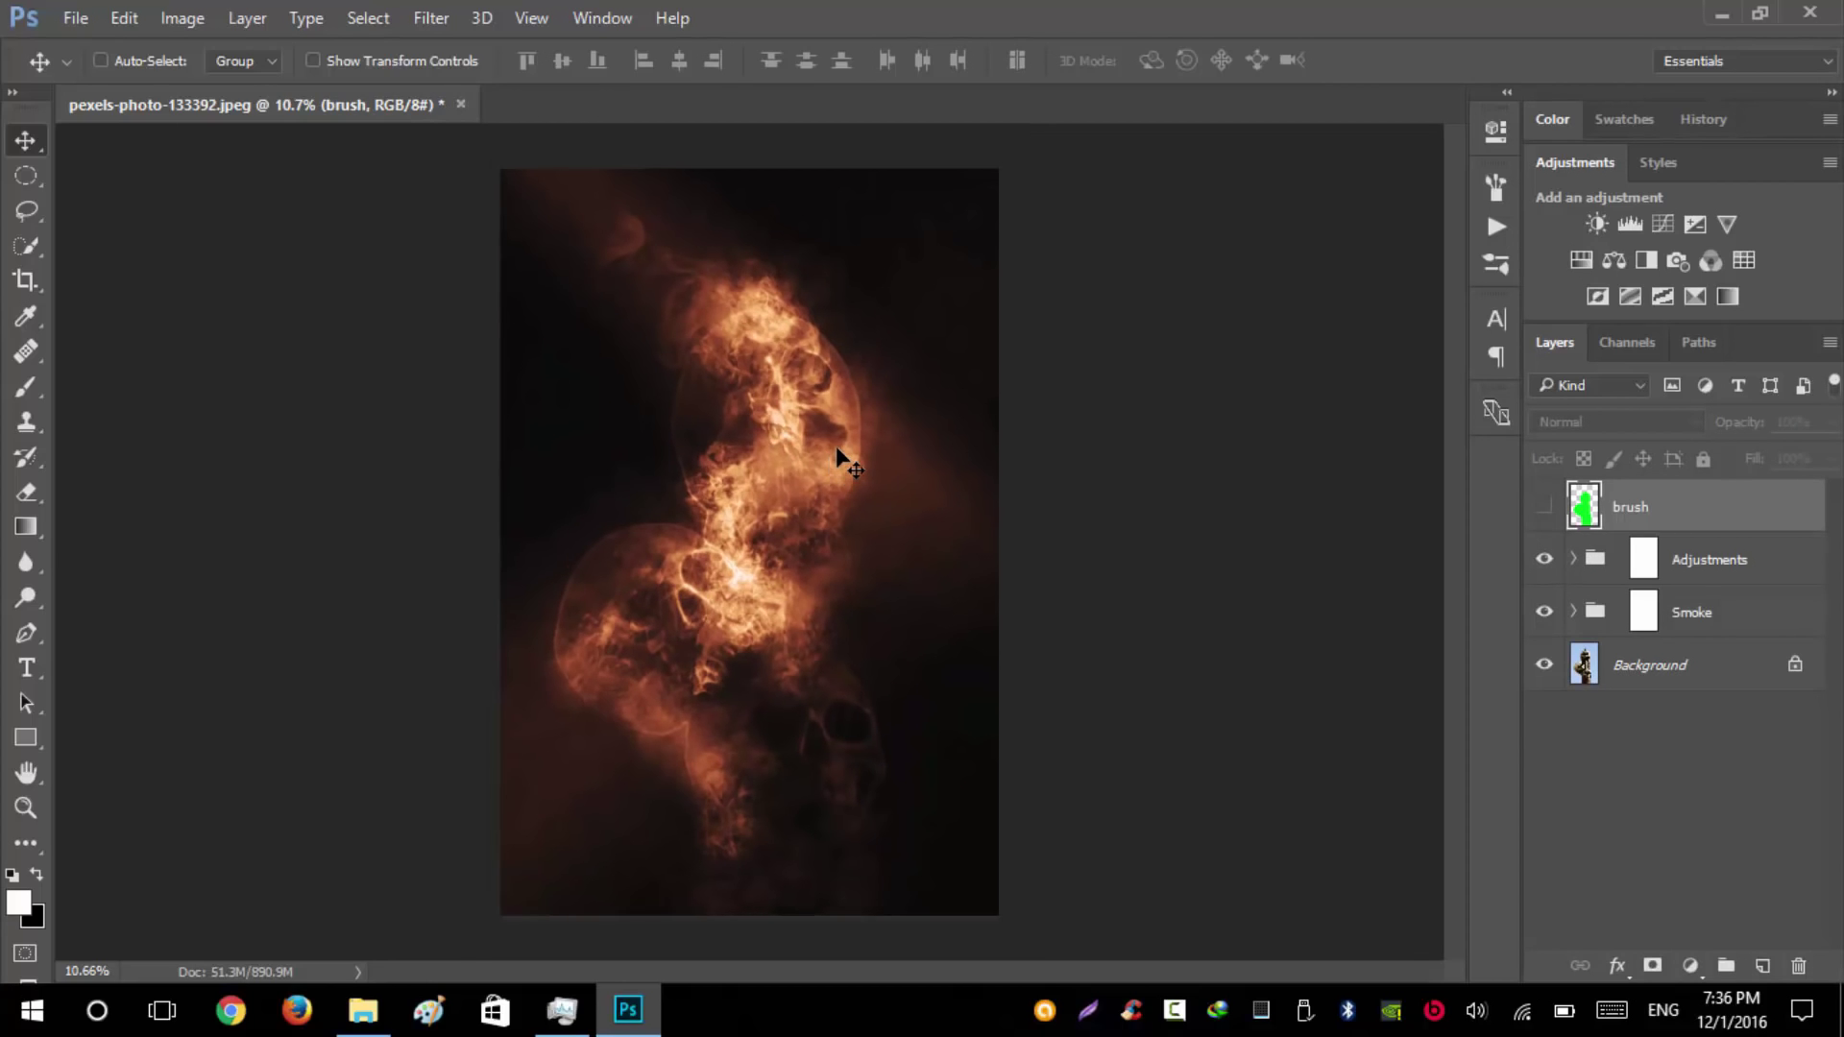